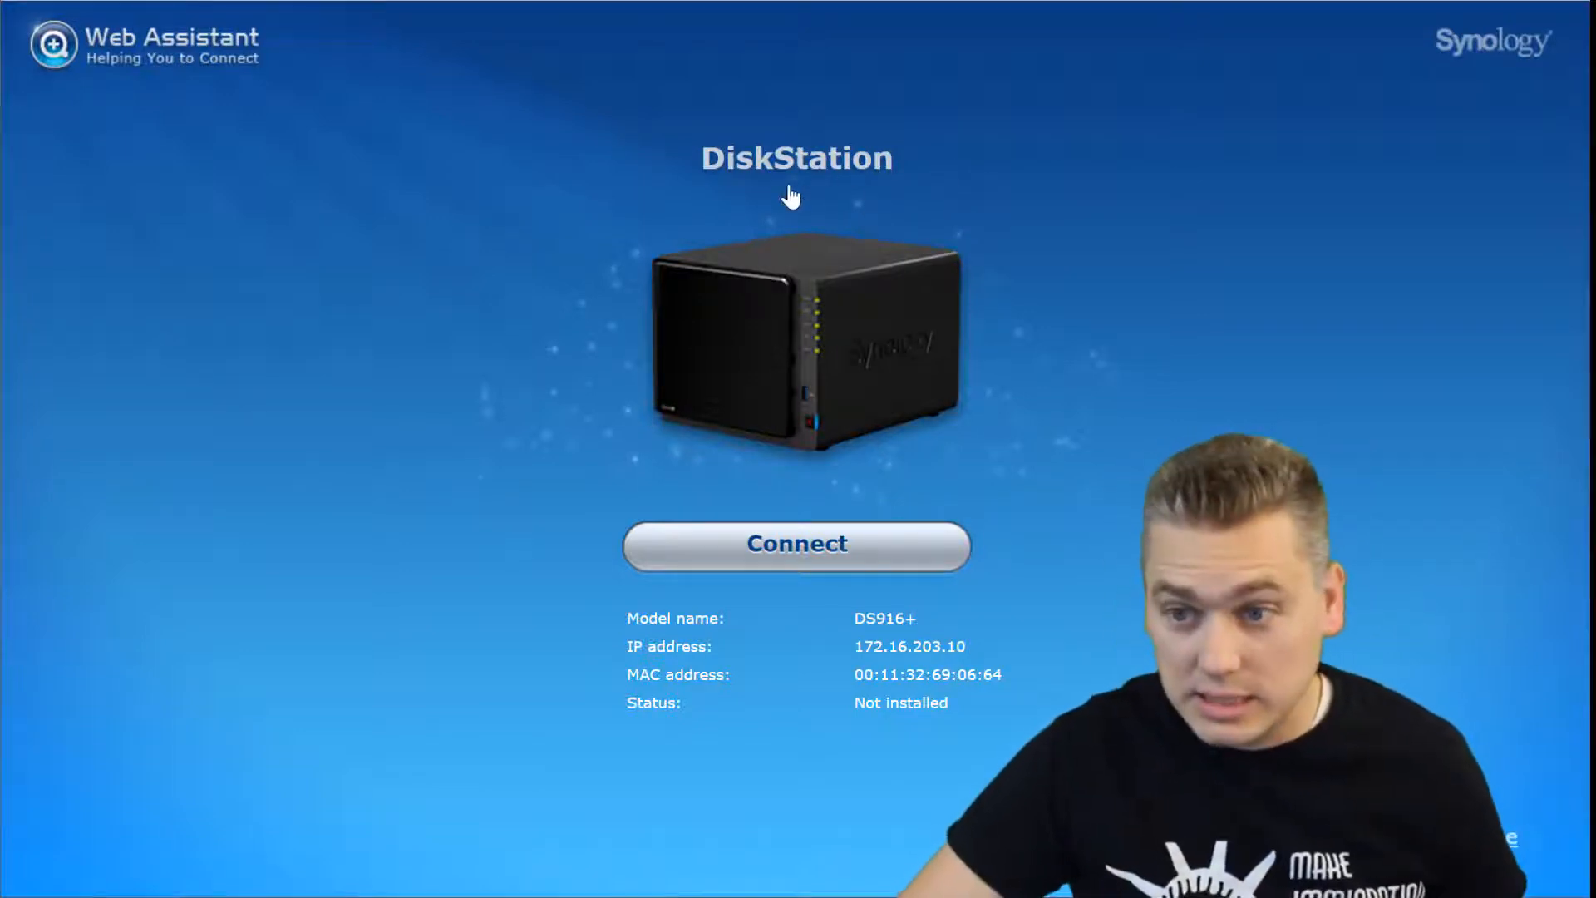
Connect to the DS916+ DiskStation that was found and accept the Synology End User License Agreement
{"action": "left_click", "coordinate": [819, 551]}
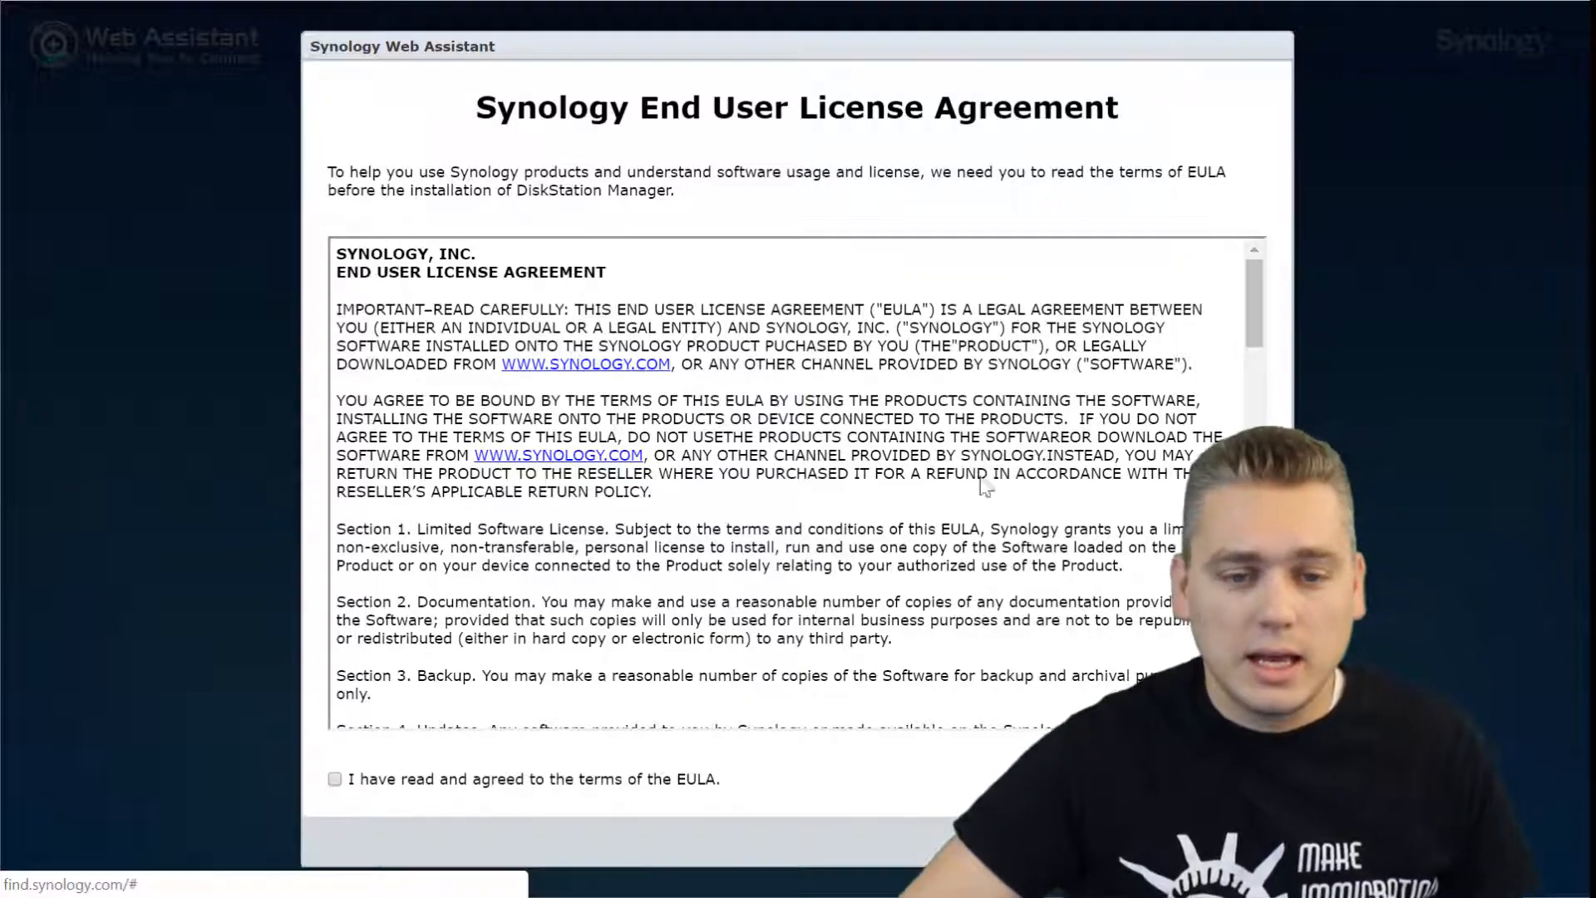
{"action": "left_click_drag", "start_coordinate": [1249, 288], "coordinate": [1252, 665]}
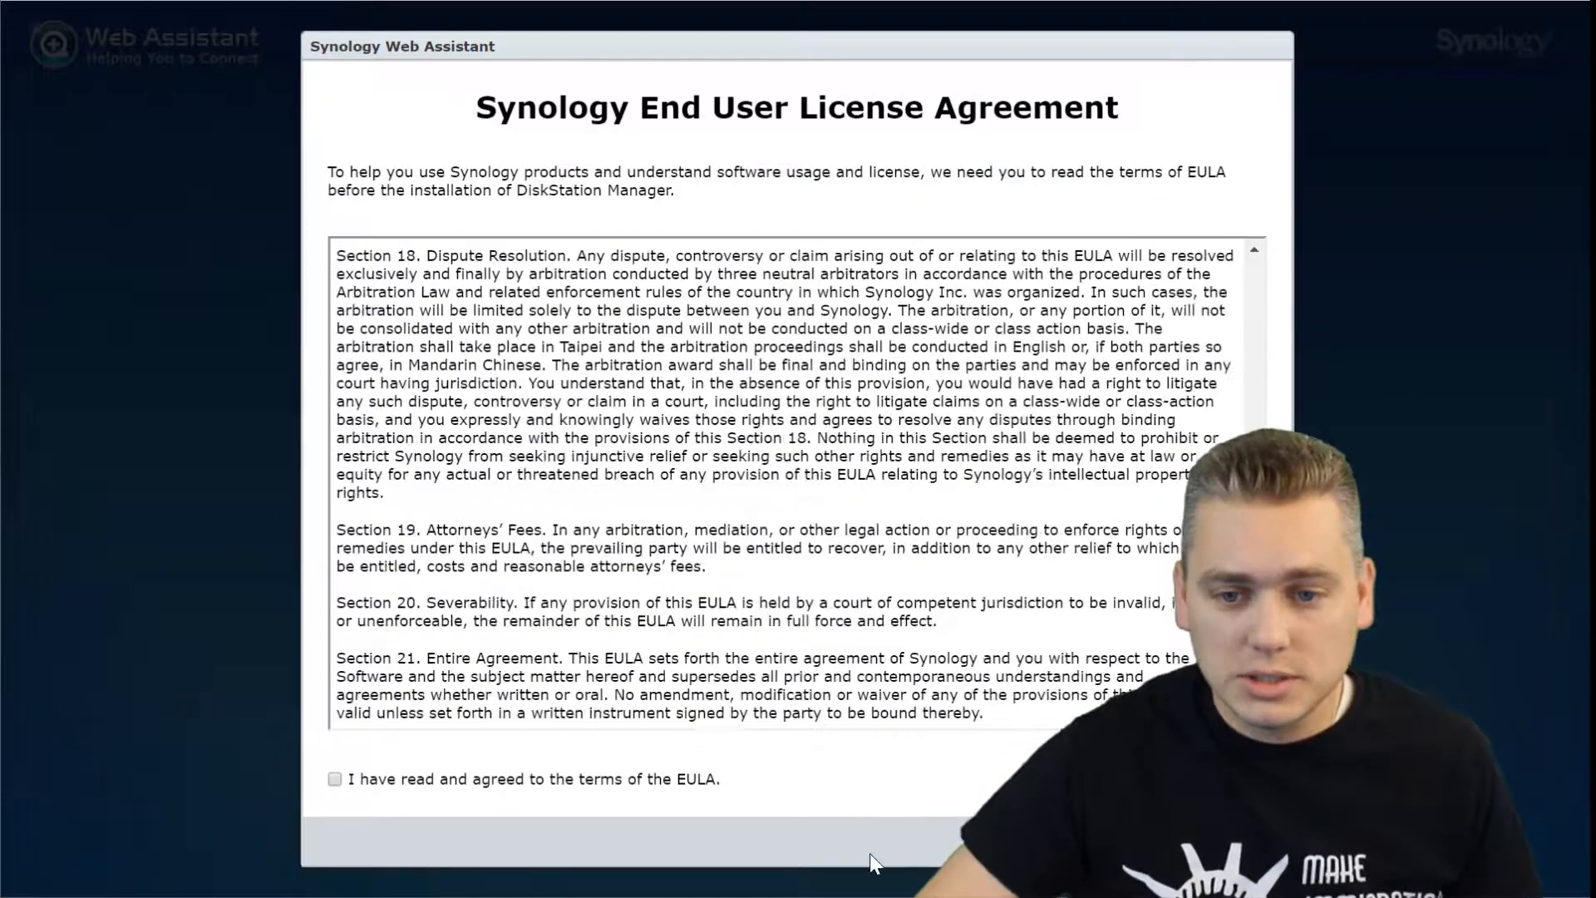
{"action": "left_click", "coordinate": [356, 779]}
{"action": "left_click", "coordinate": [1237, 841]}
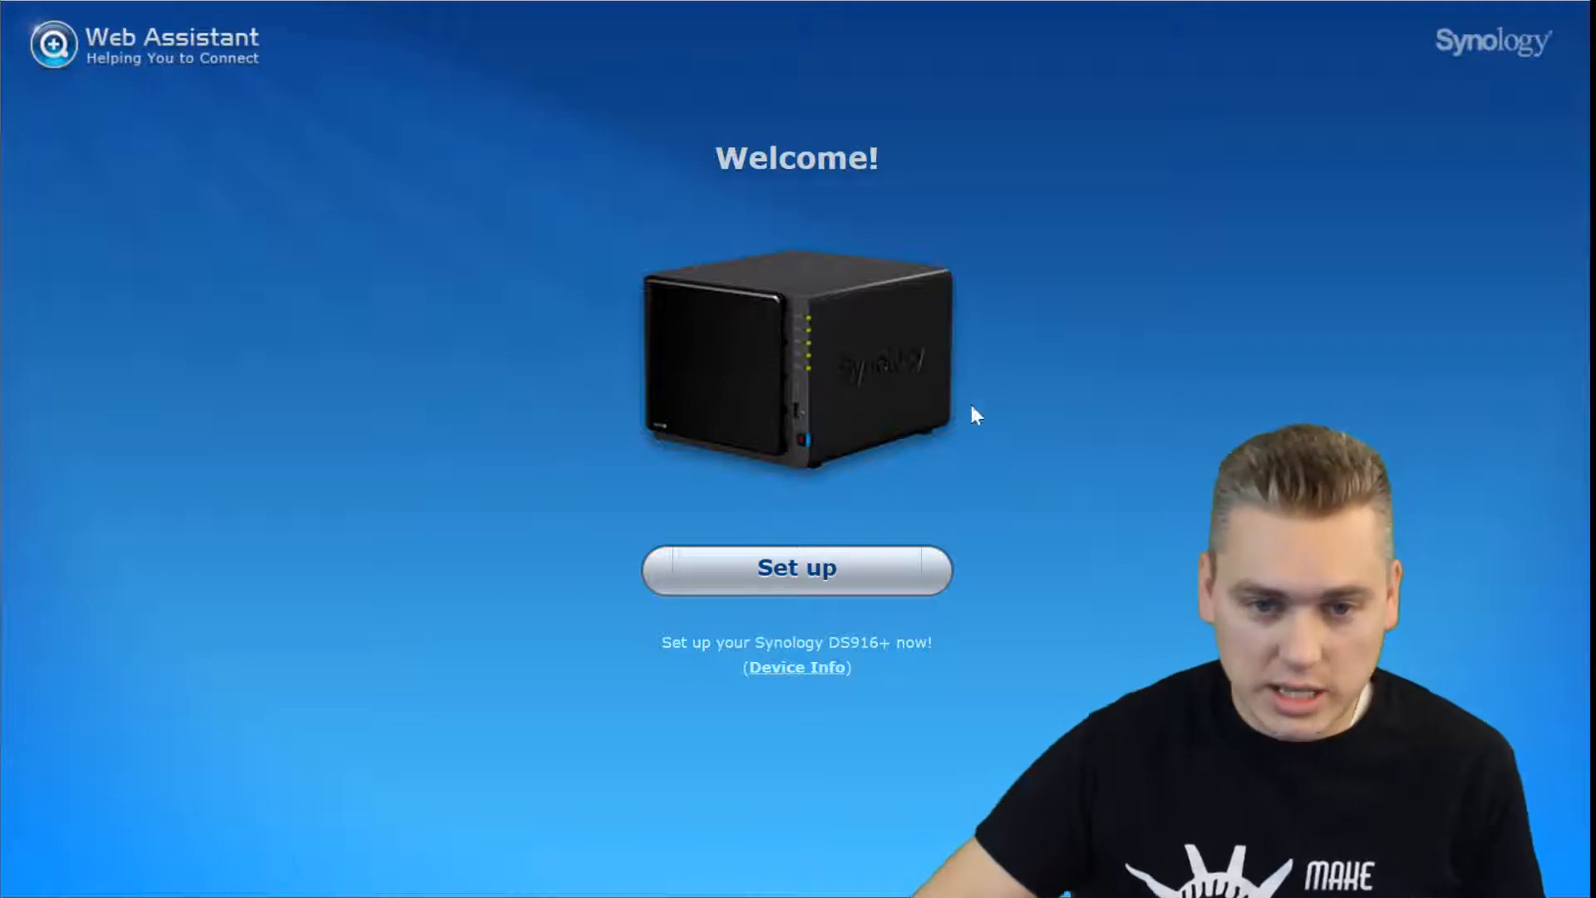
Start the setup and install the latest DSM, agreeing to the removal of all data on hard disks 1 to 4
{"action": "left_click", "coordinate": [812, 574]}
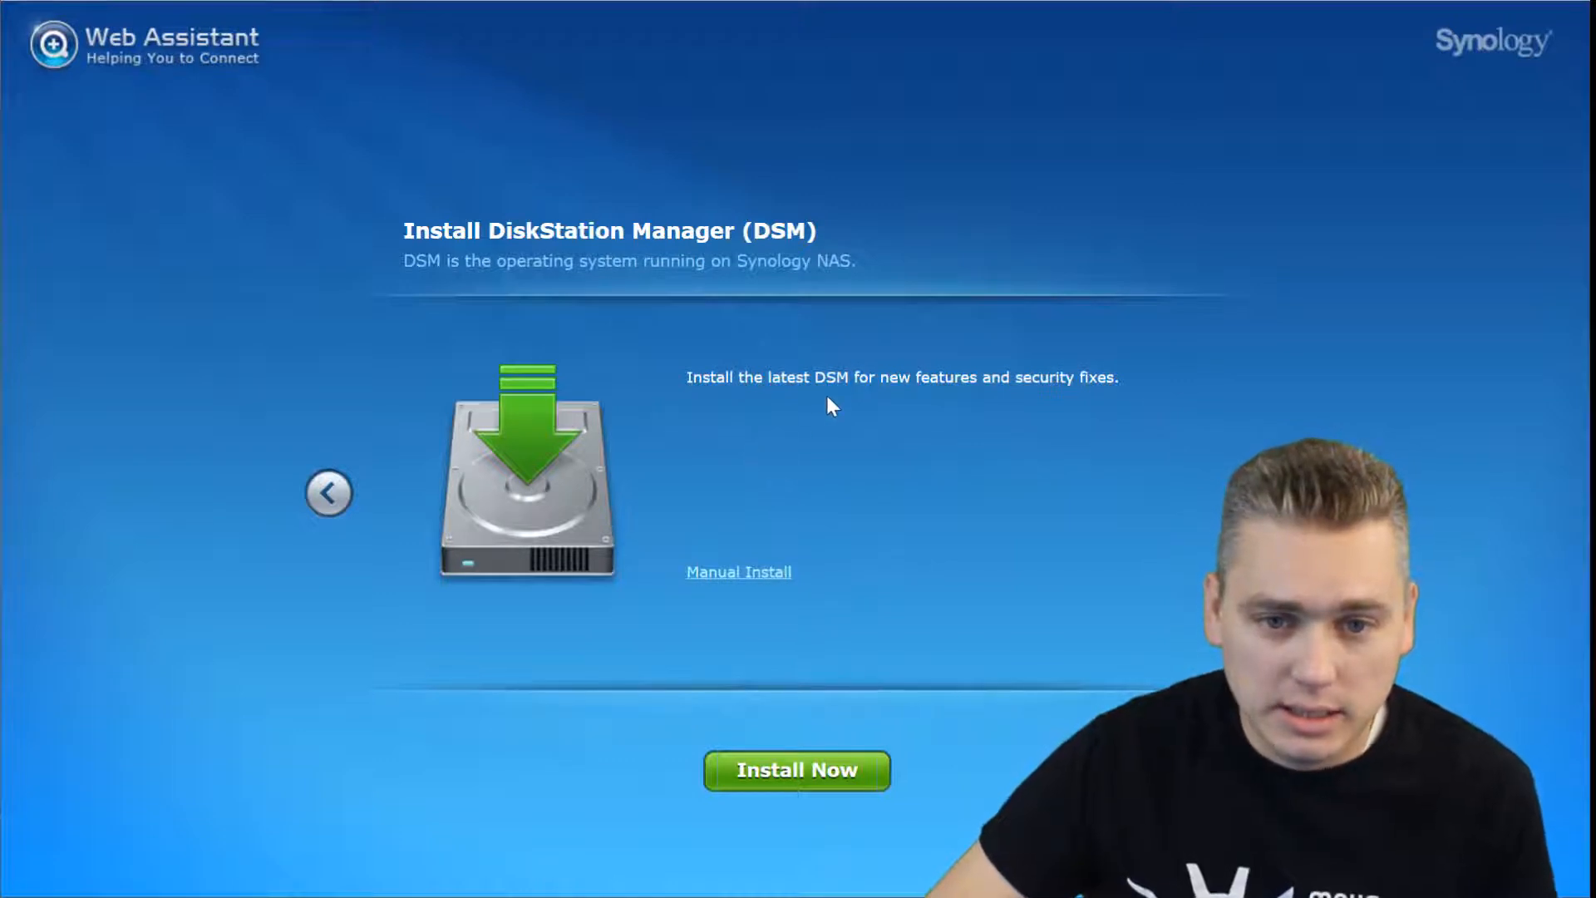
{"action": "left_click", "coordinate": [800, 769]}
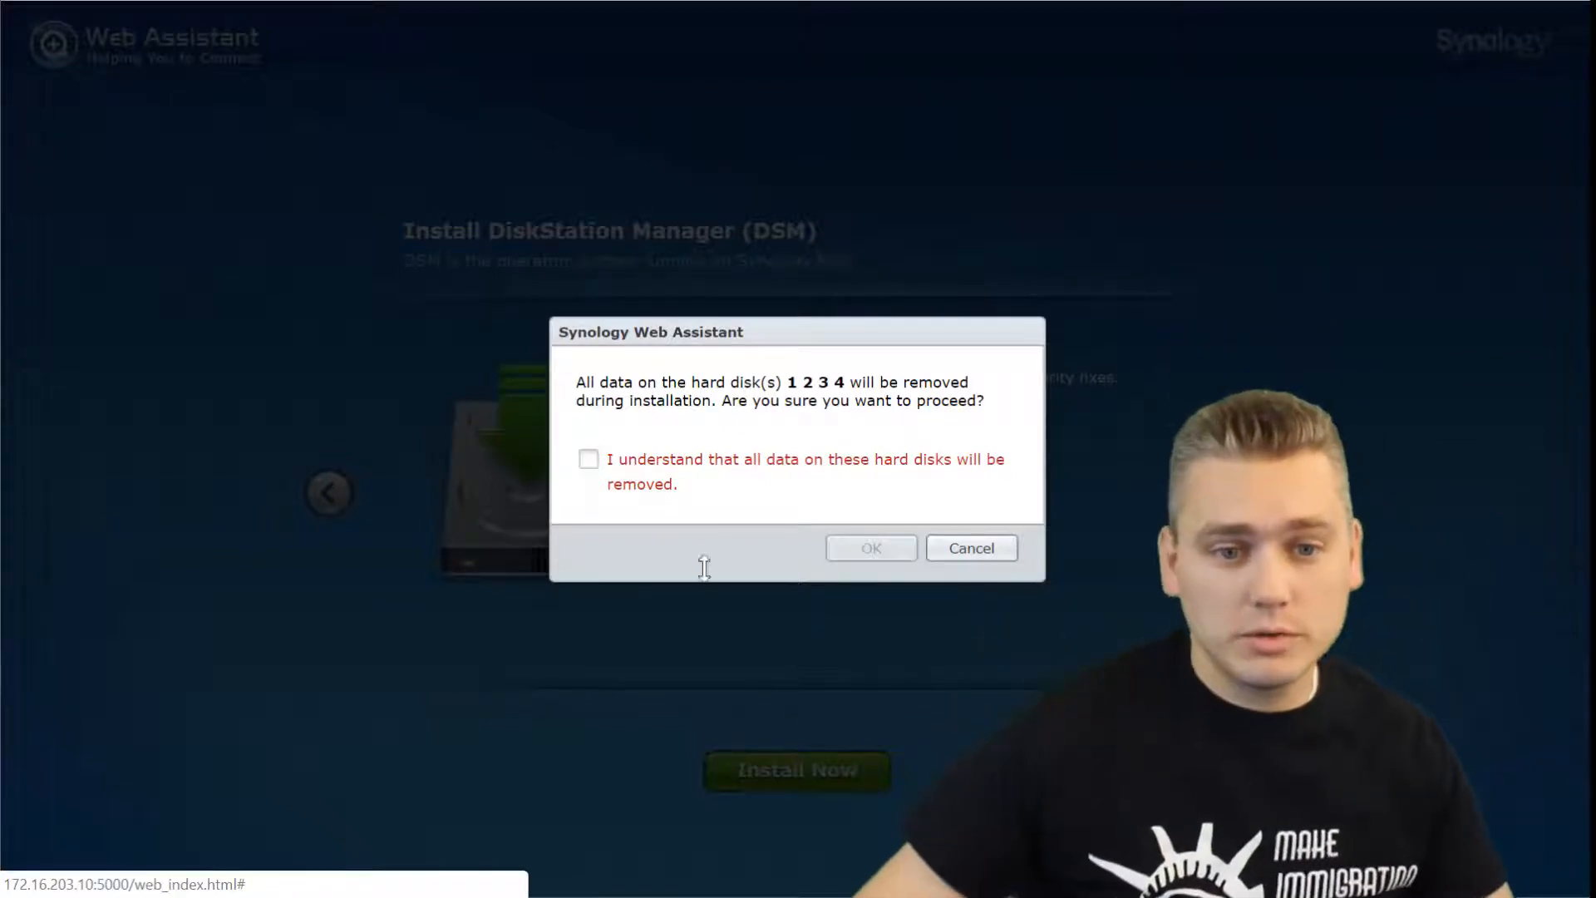
{"action": "left_click", "coordinate": [590, 460]}
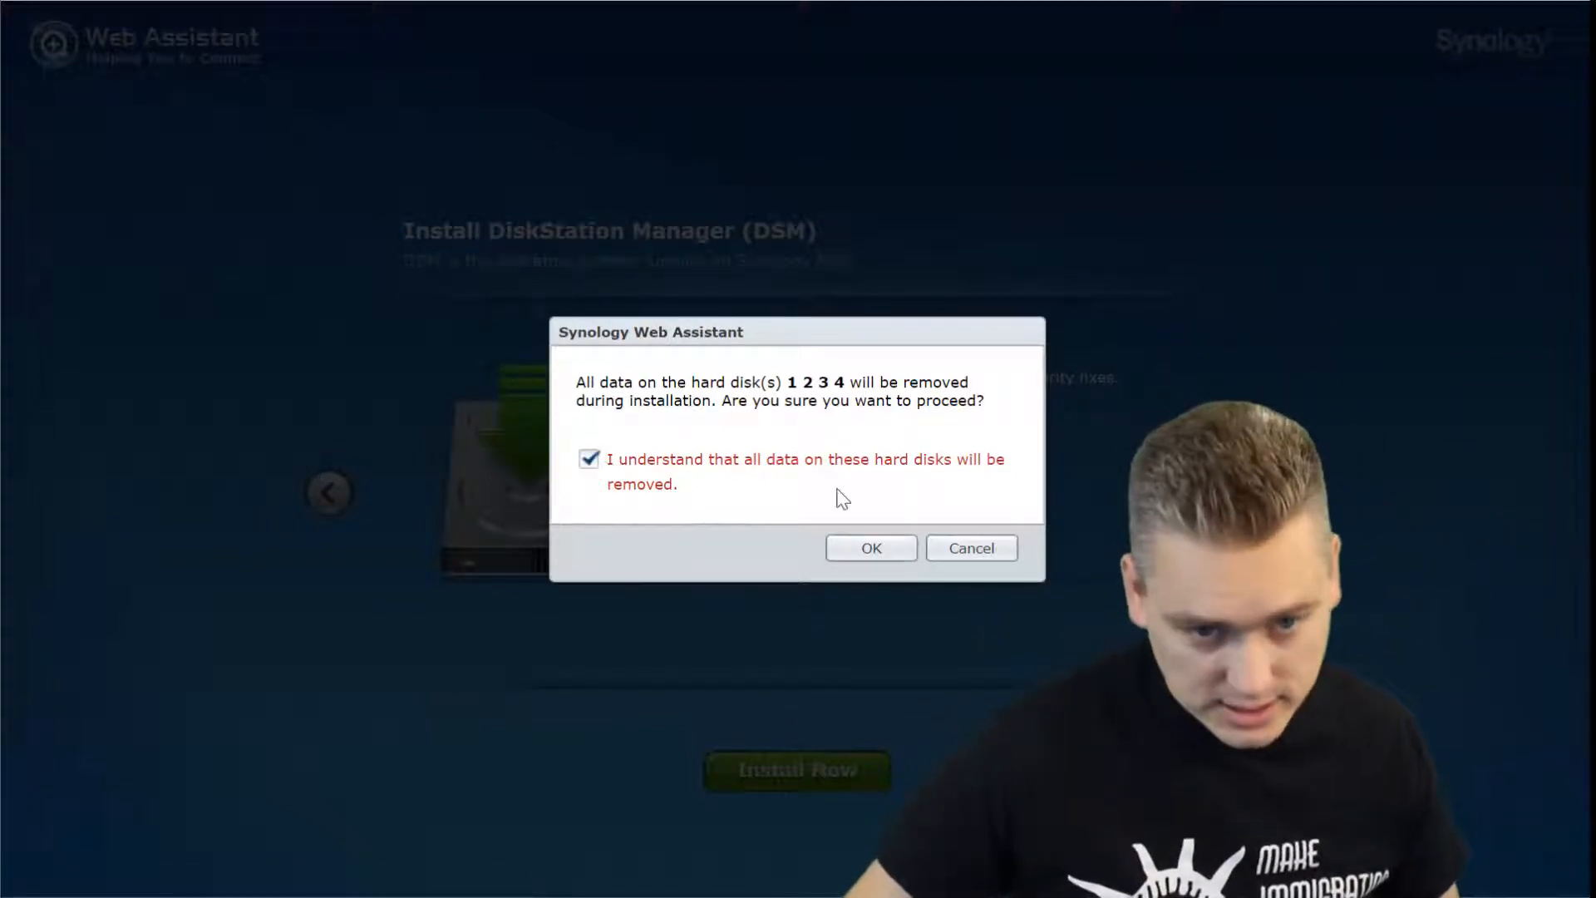
{"action": "left_click", "coordinate": [882, 553]}
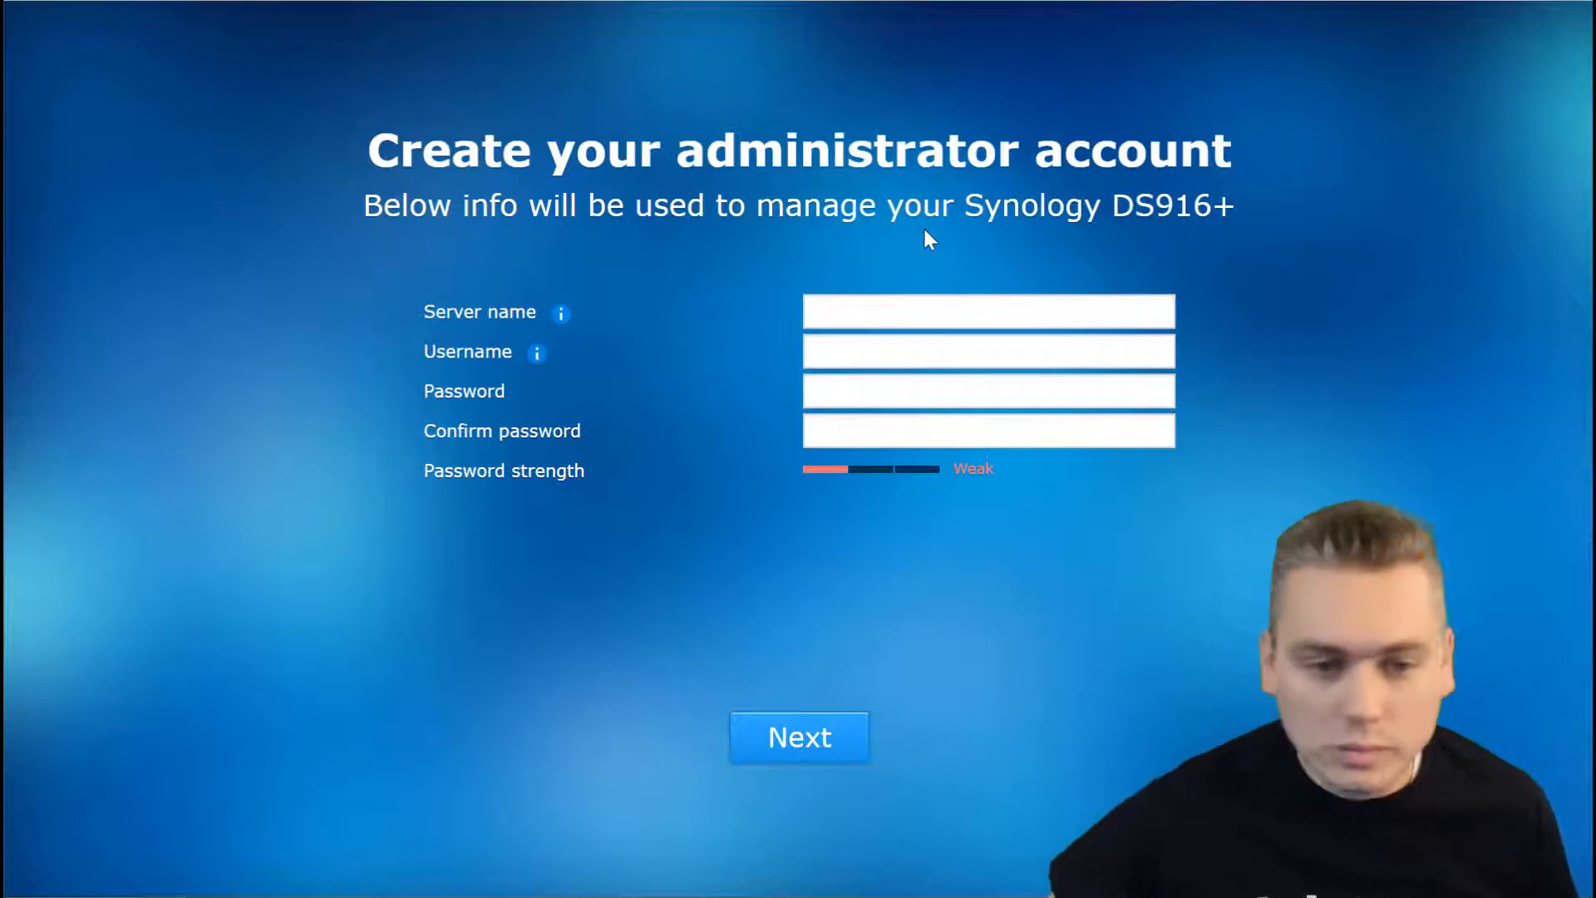
Create the administrator account with server name Butterfly, a username and the confirmed account password, and dismiss the browser's password-saving prompt
{"action": "left_click", "coordinate": [861, 316]}
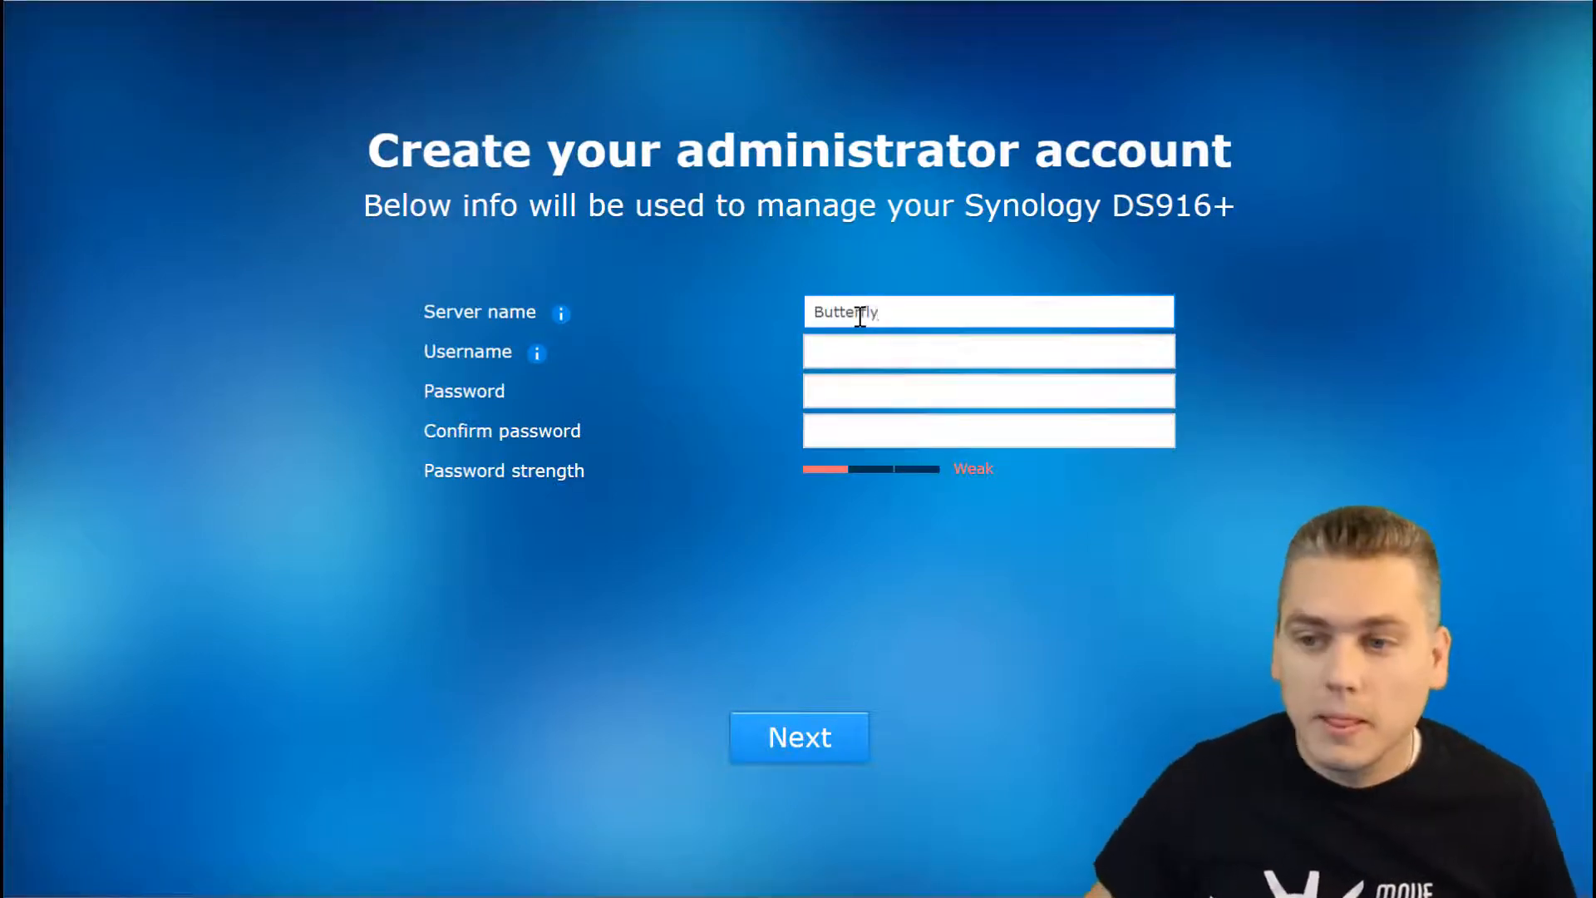
{"action": "left_click", "coordinate": [839, 348]}
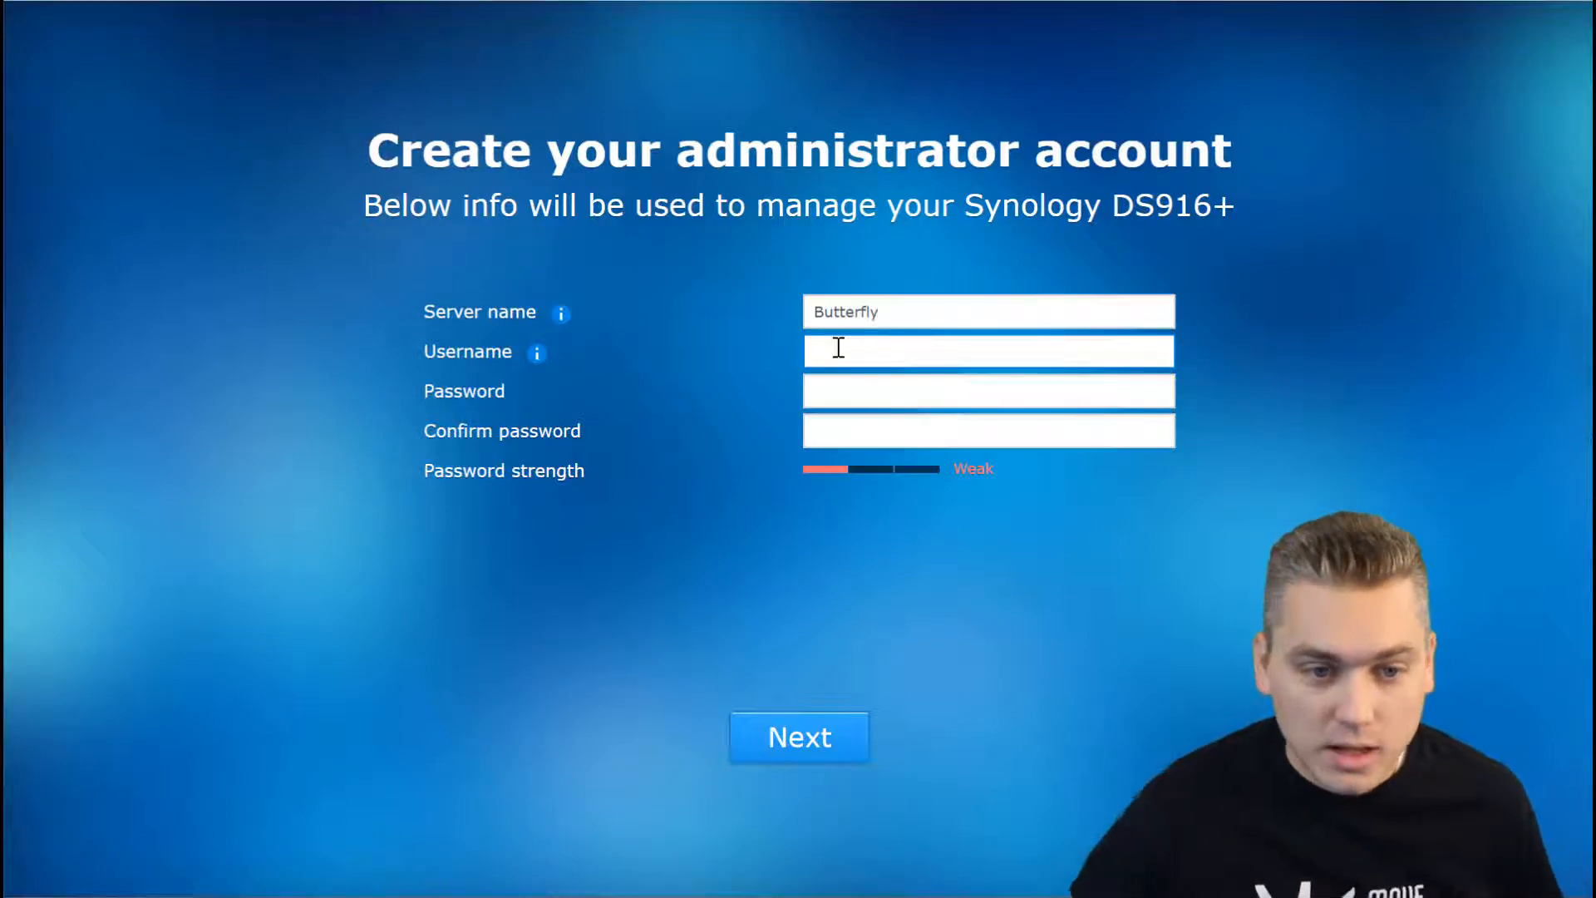
{"action": "type", "text": "jan"}
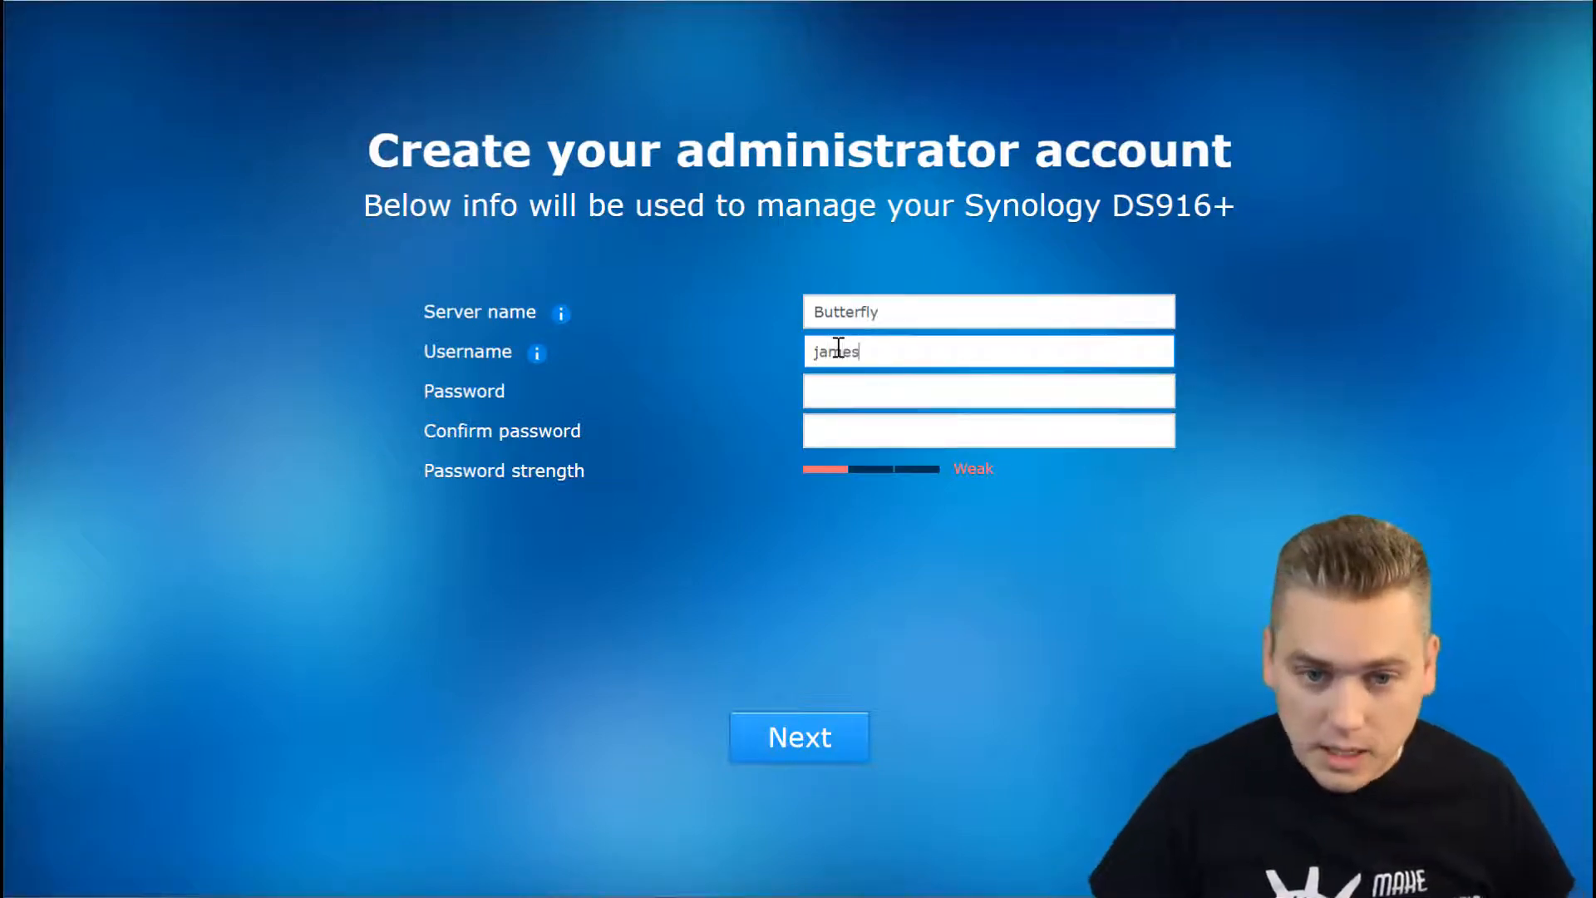
{"action": "key", "text": "Tab"}
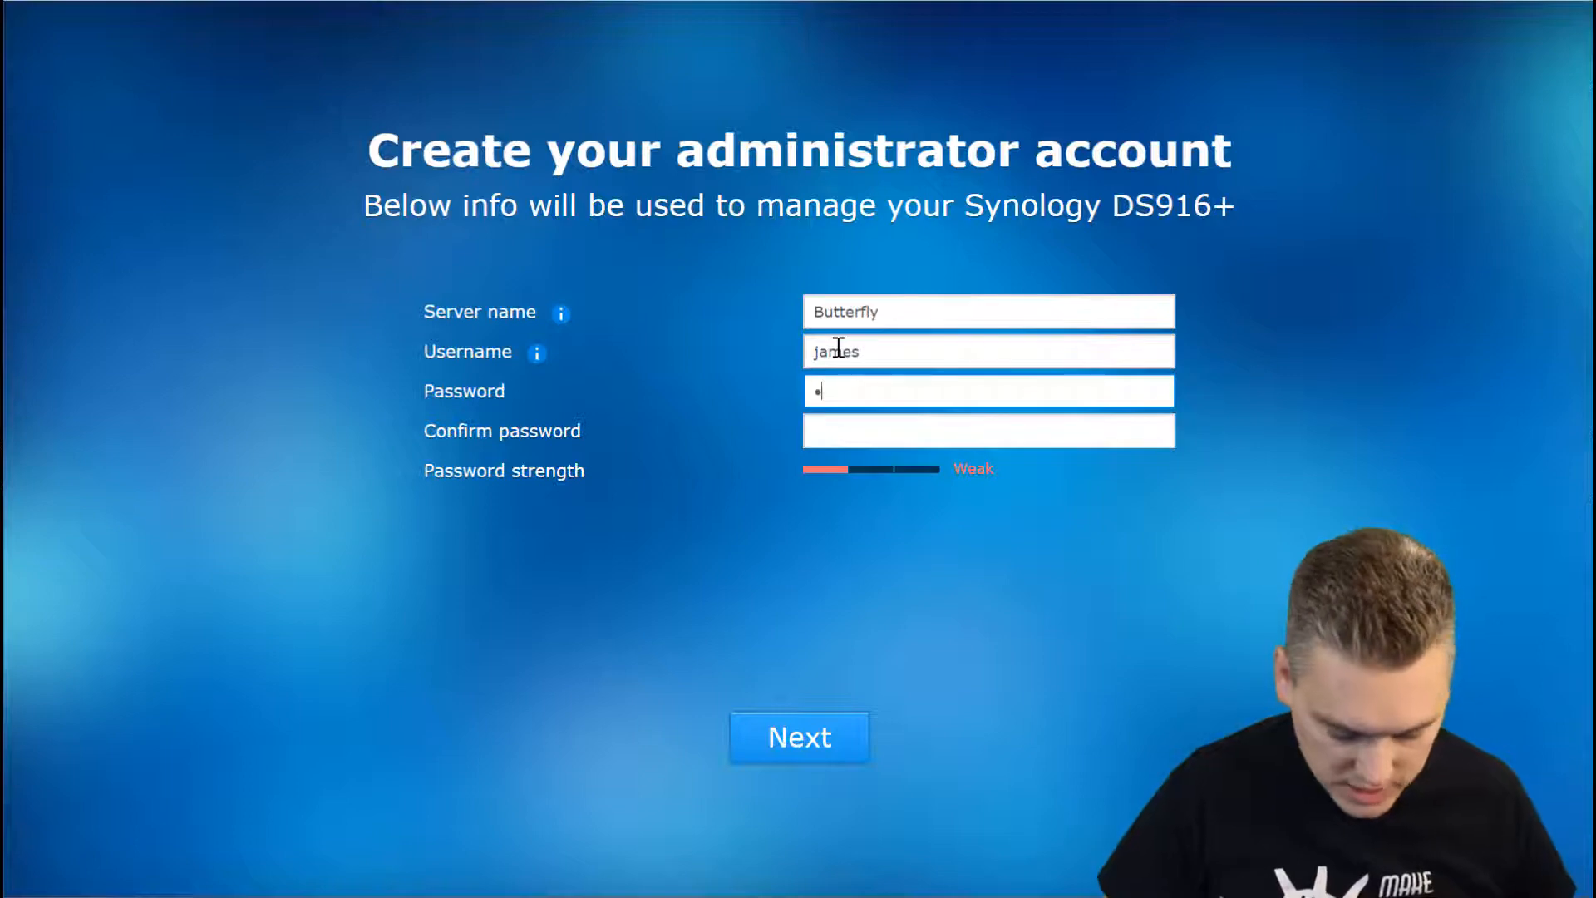
{"action": "type", "text": "*********"}
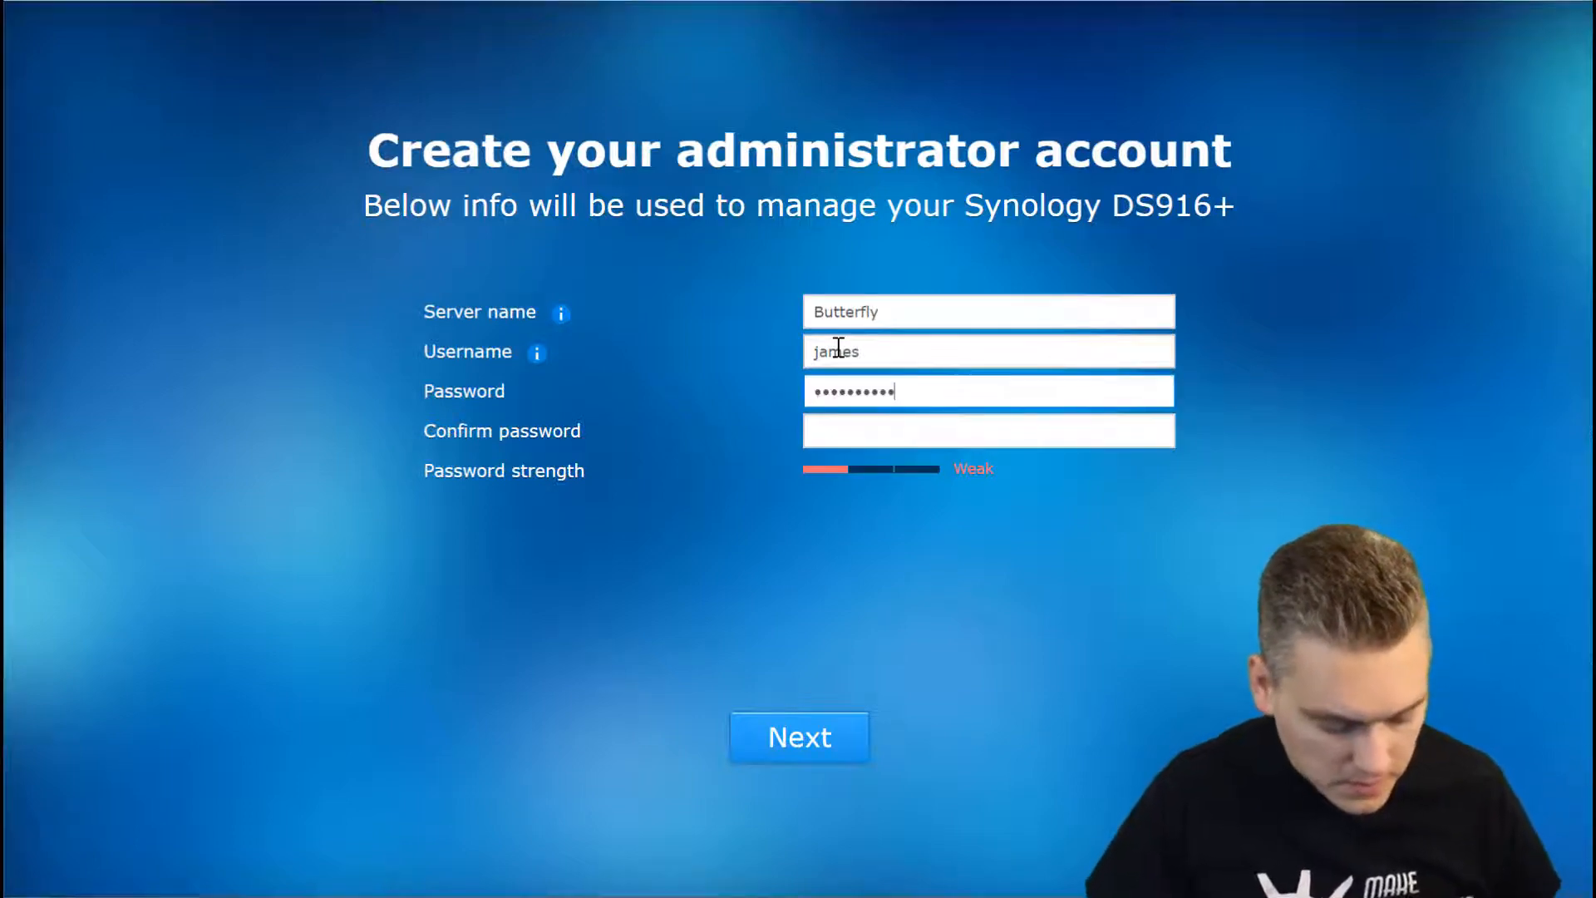
{"action": "key", "text": "Tab"}
{"action": "type", "text": "*"}
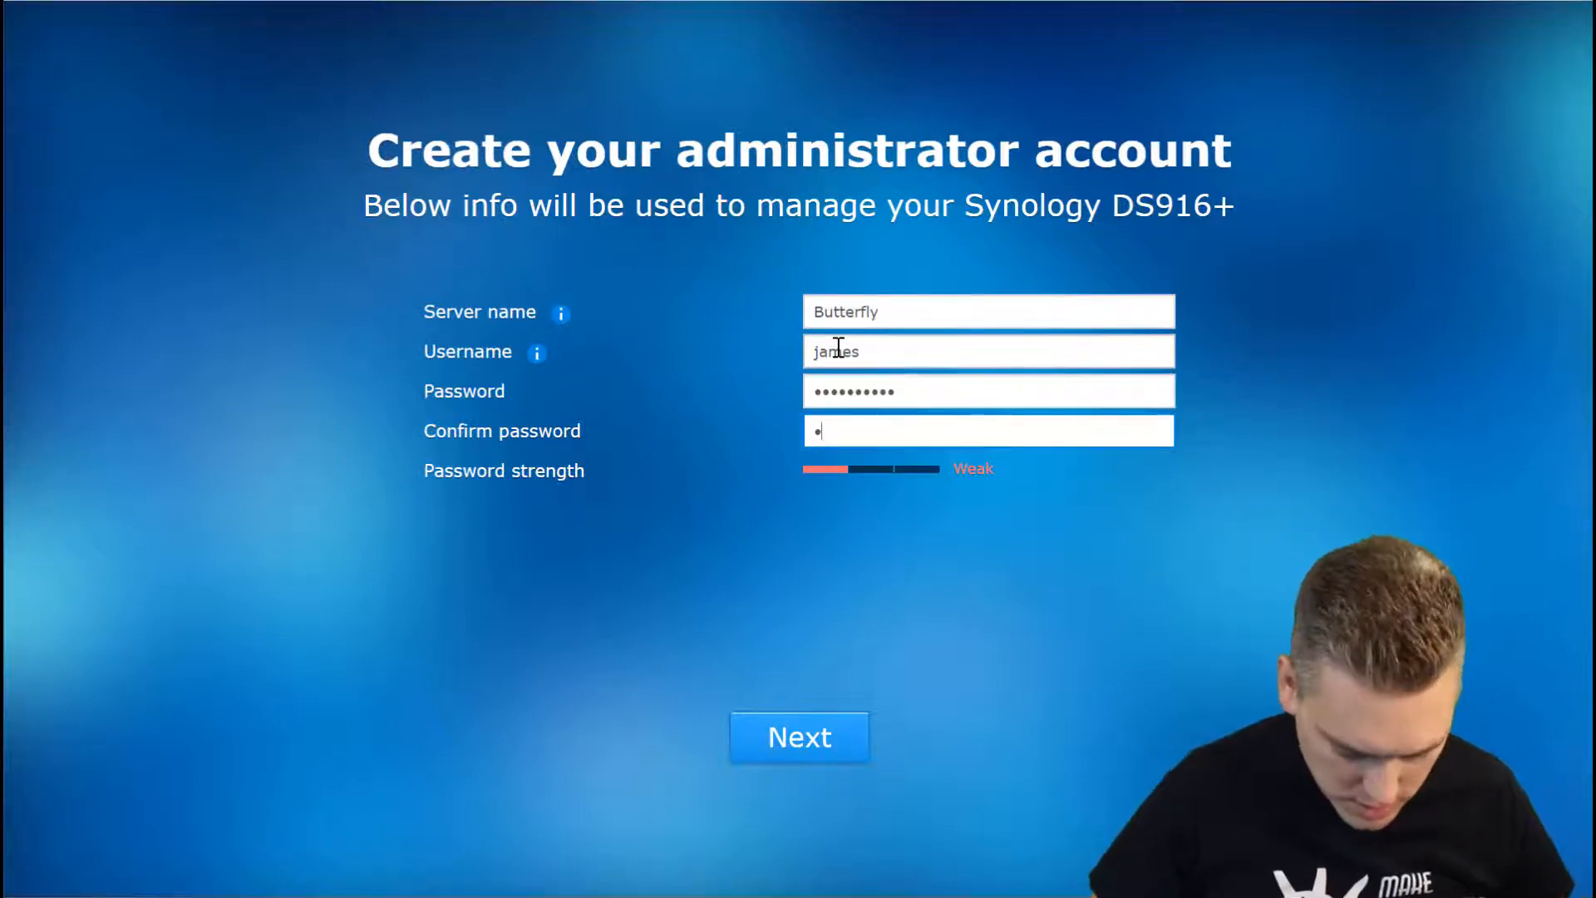
{"action": "type", "text": "*****"}
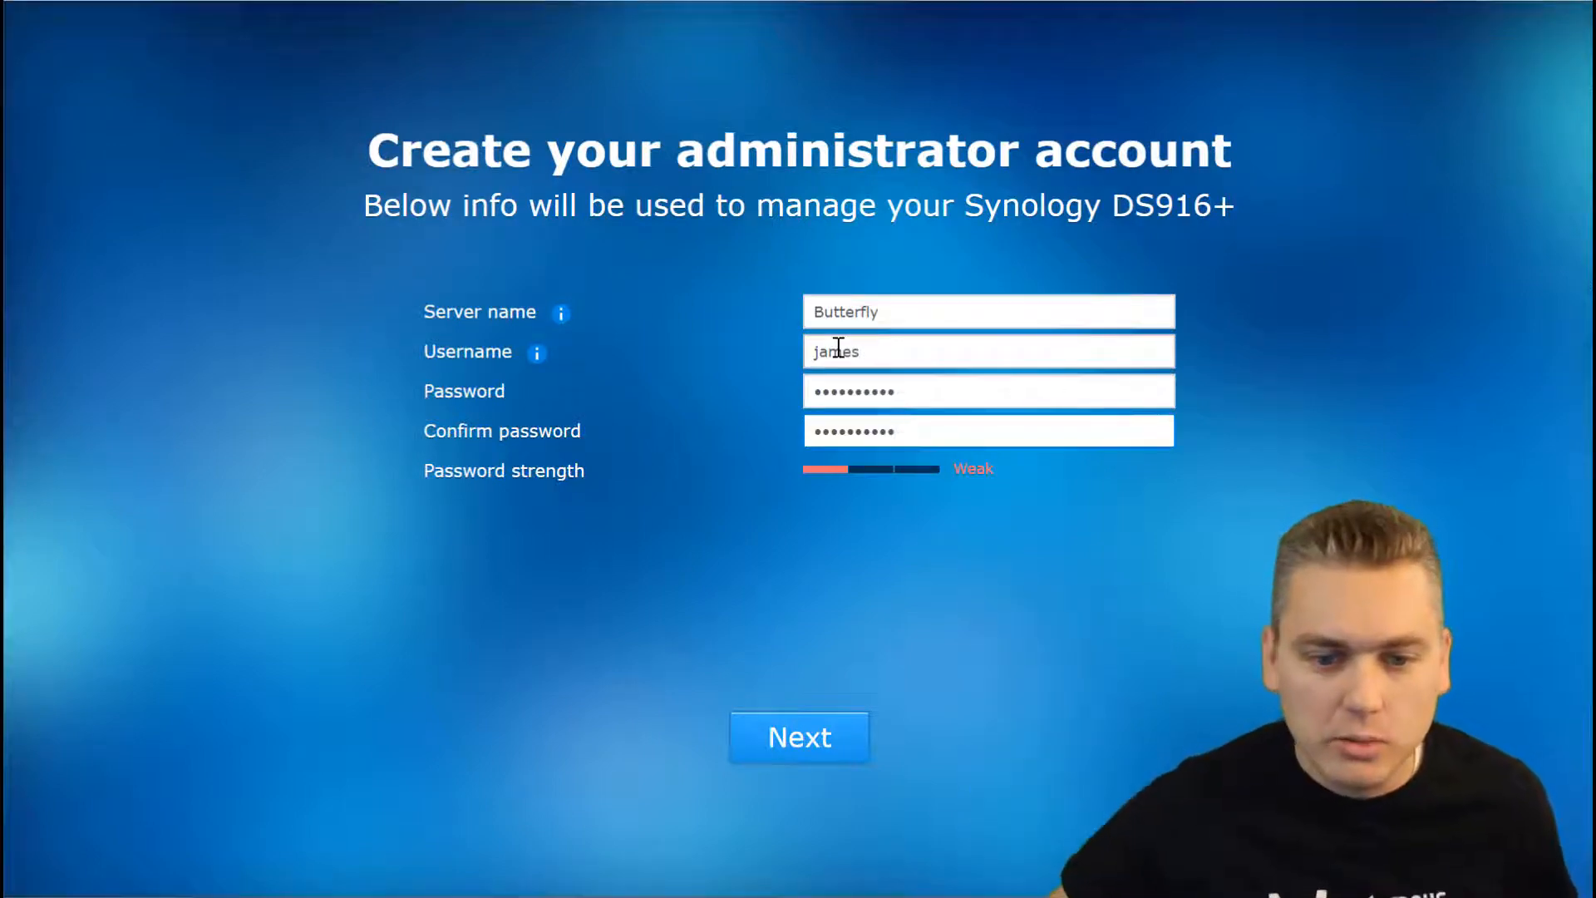
{"action": "left_click", "coordinate": [812, 737]}
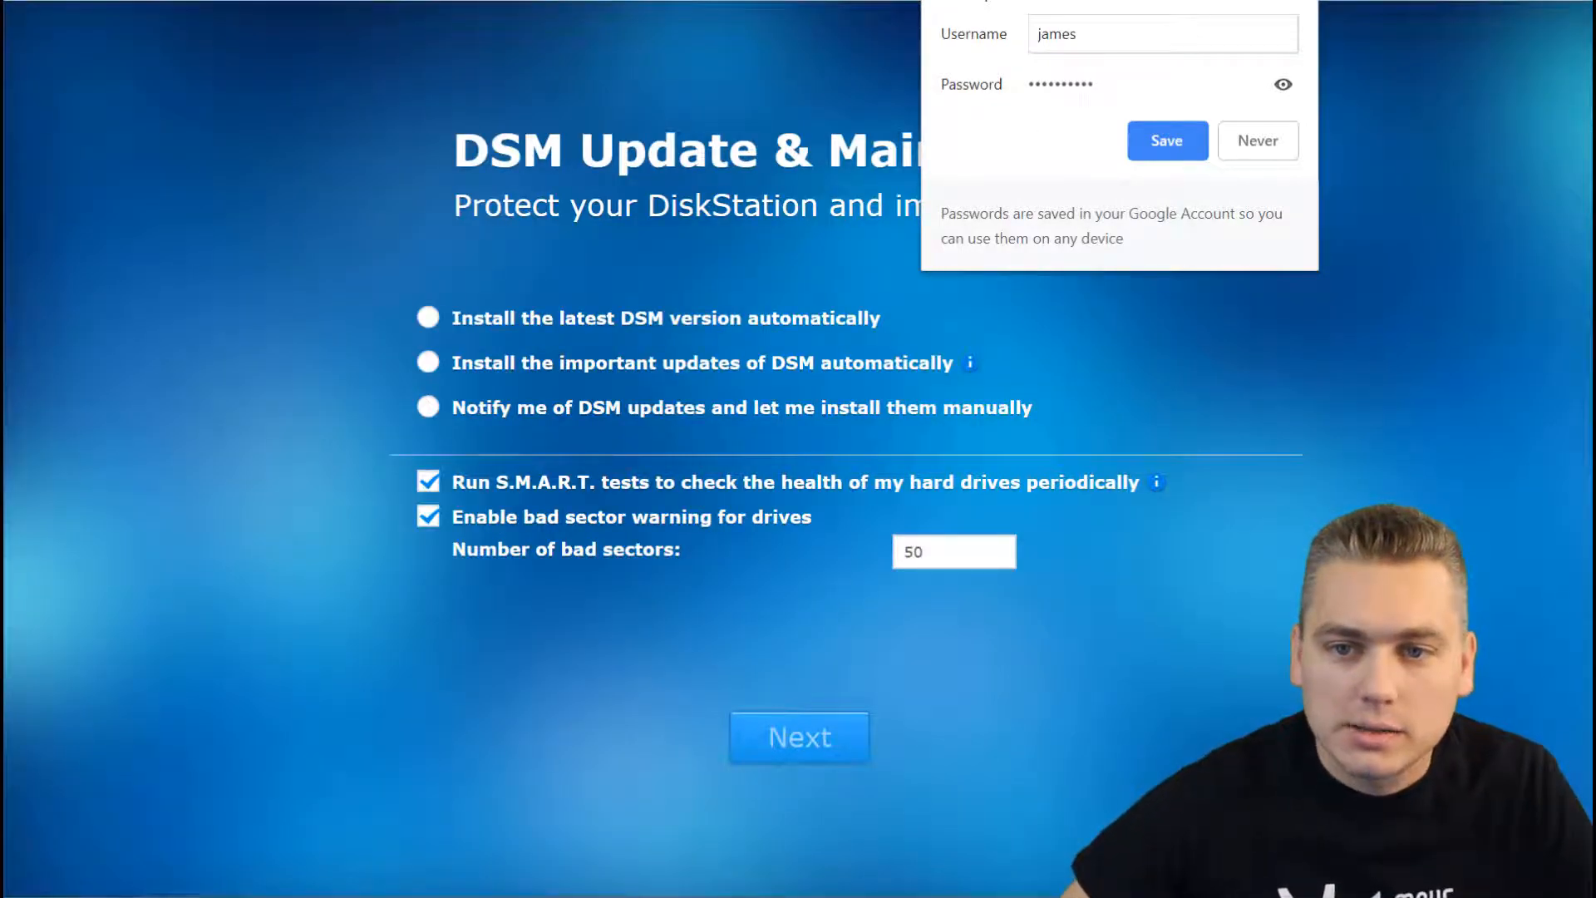
{"action": "left_click", "coordinate": [549, 545]}
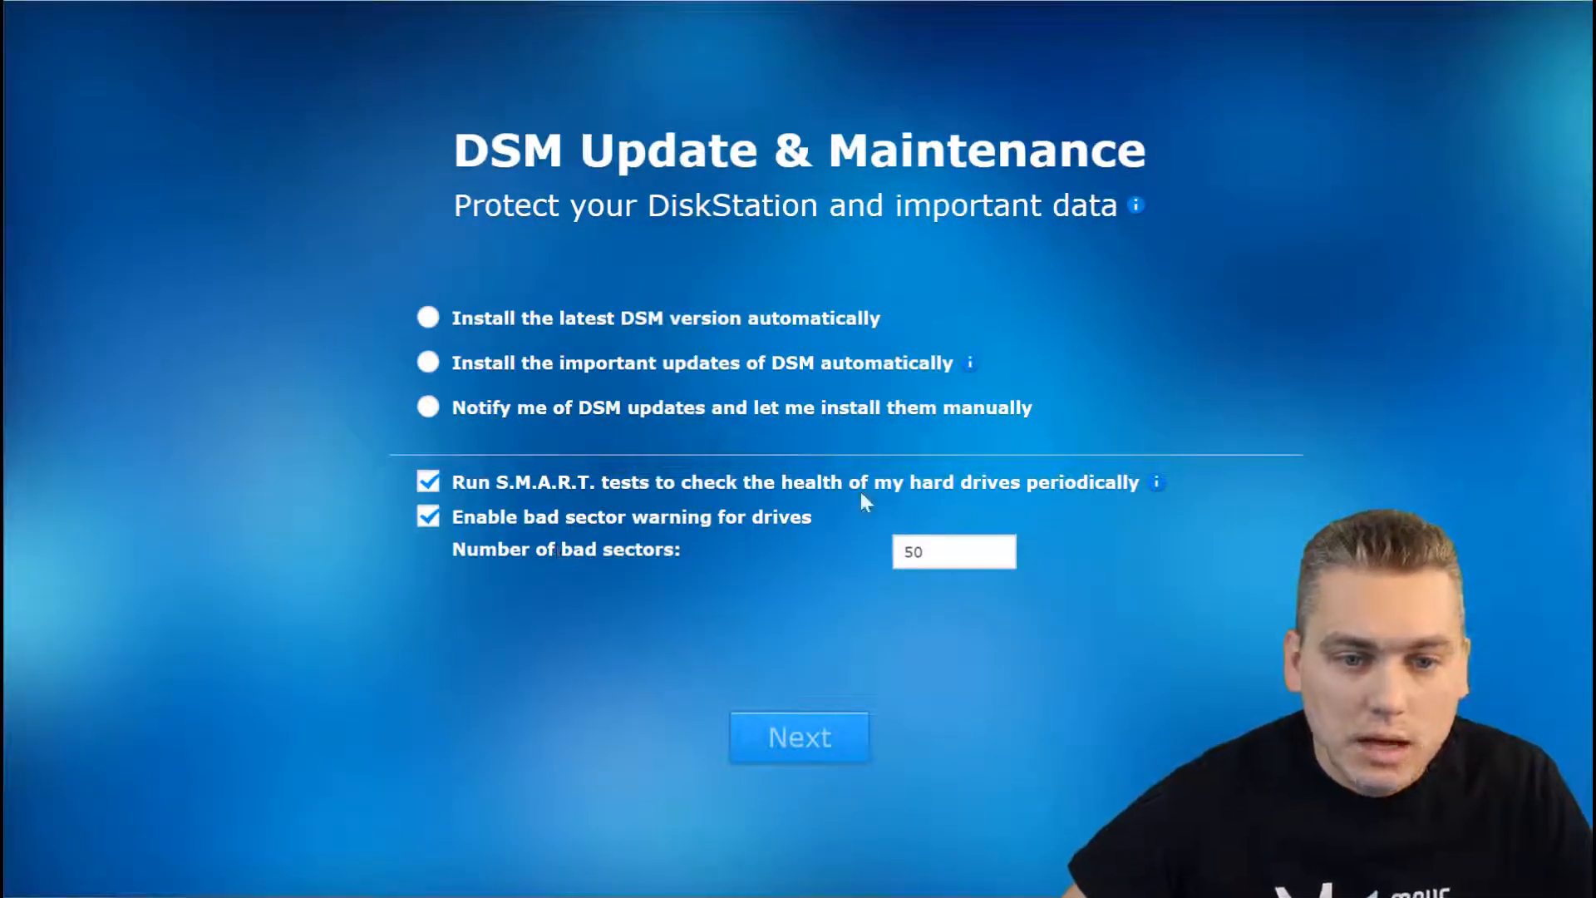
Have the latest DSM version installed automatically on Mon,Fri at 03:05, and proceed with the S.M.A.R.T. tests and bad sector warning enabled
{"action": "left_click", "coordinate": [429, 317]}
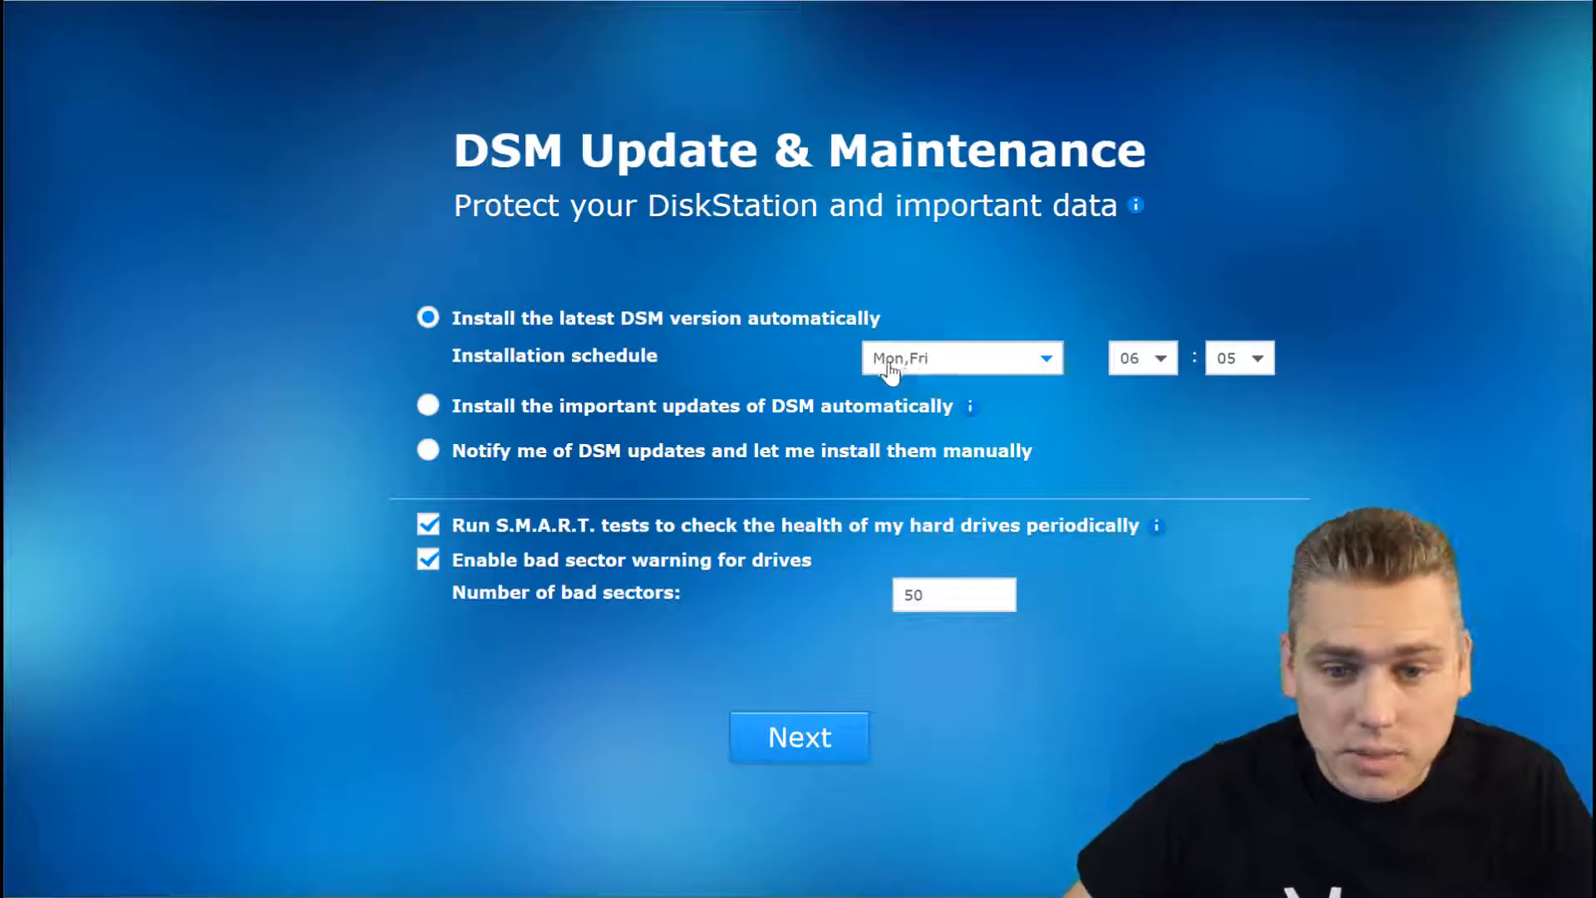
{"action": "left_click", "coordinate": [1257, 359]}
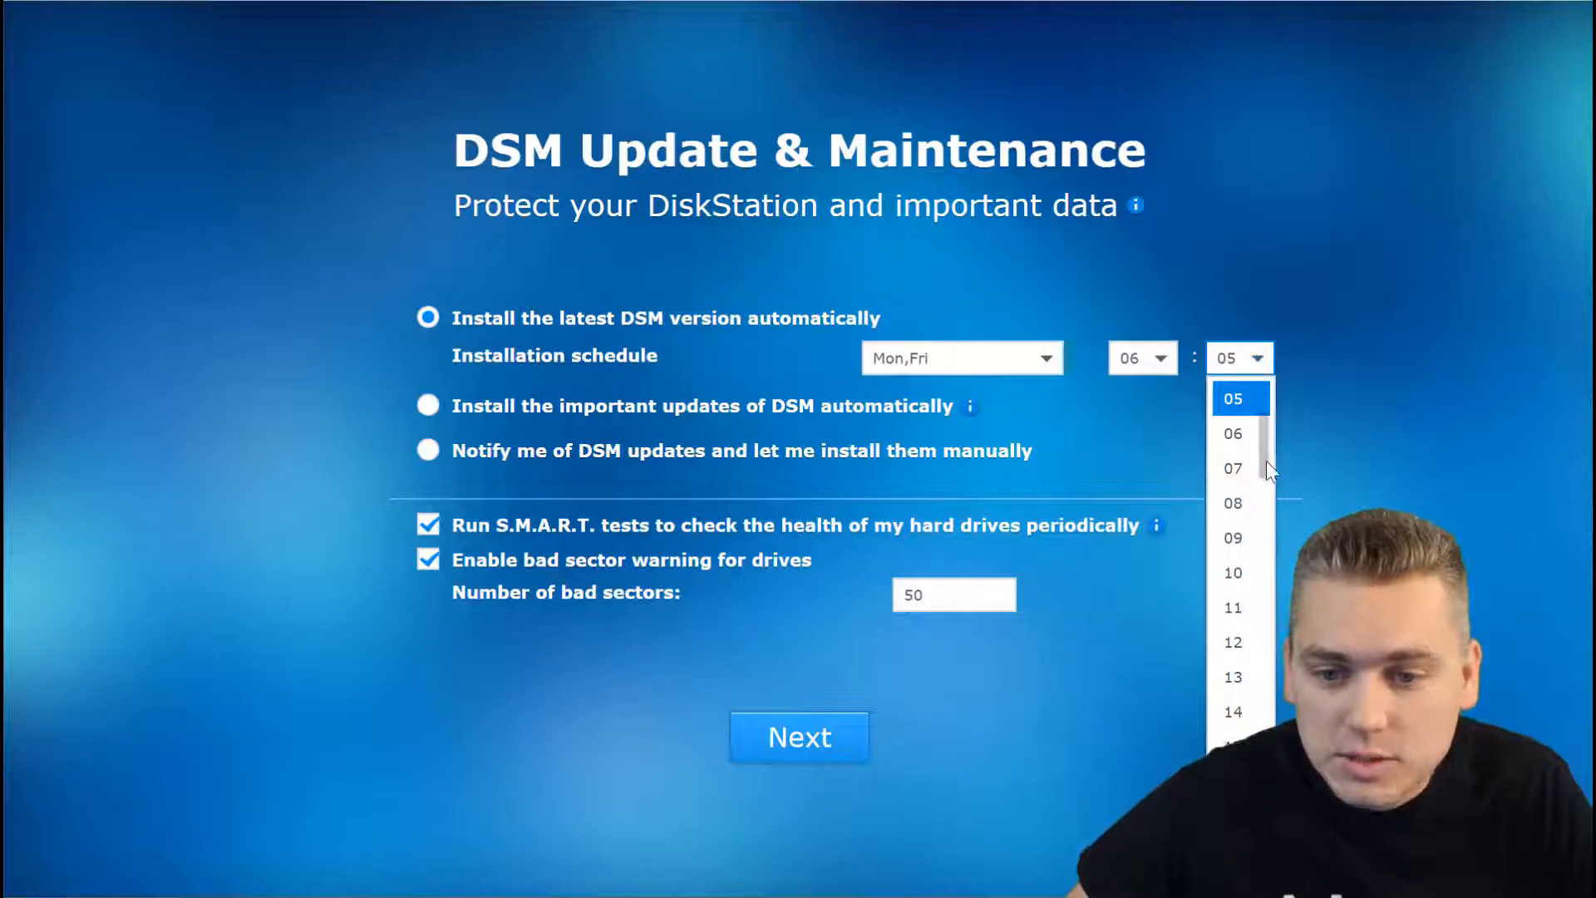
{"action": "left_click_drag", "start_coordinate": [1266, 461], "coordinate": [1265, 376]}
{"action": "left_click", "coordinate": [1162, 361]}
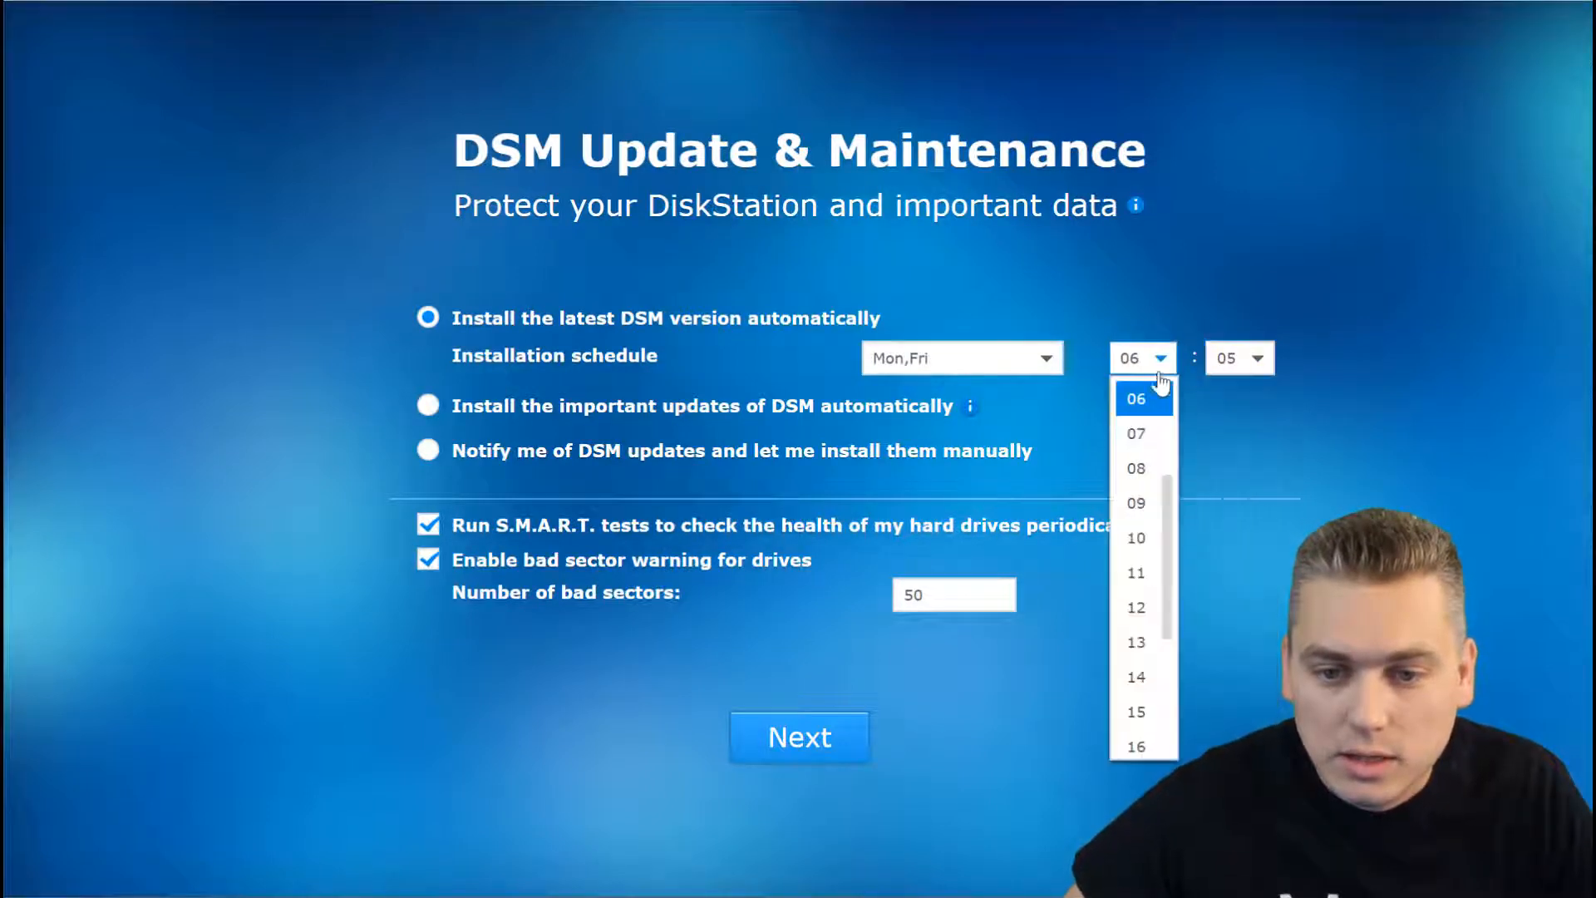
{"action": "left_click_drag", "start_coordinate": [1165, 502], "coordinate": [1166, 450]}
{"action": "left_click", "coordinate": [1145, 443]}
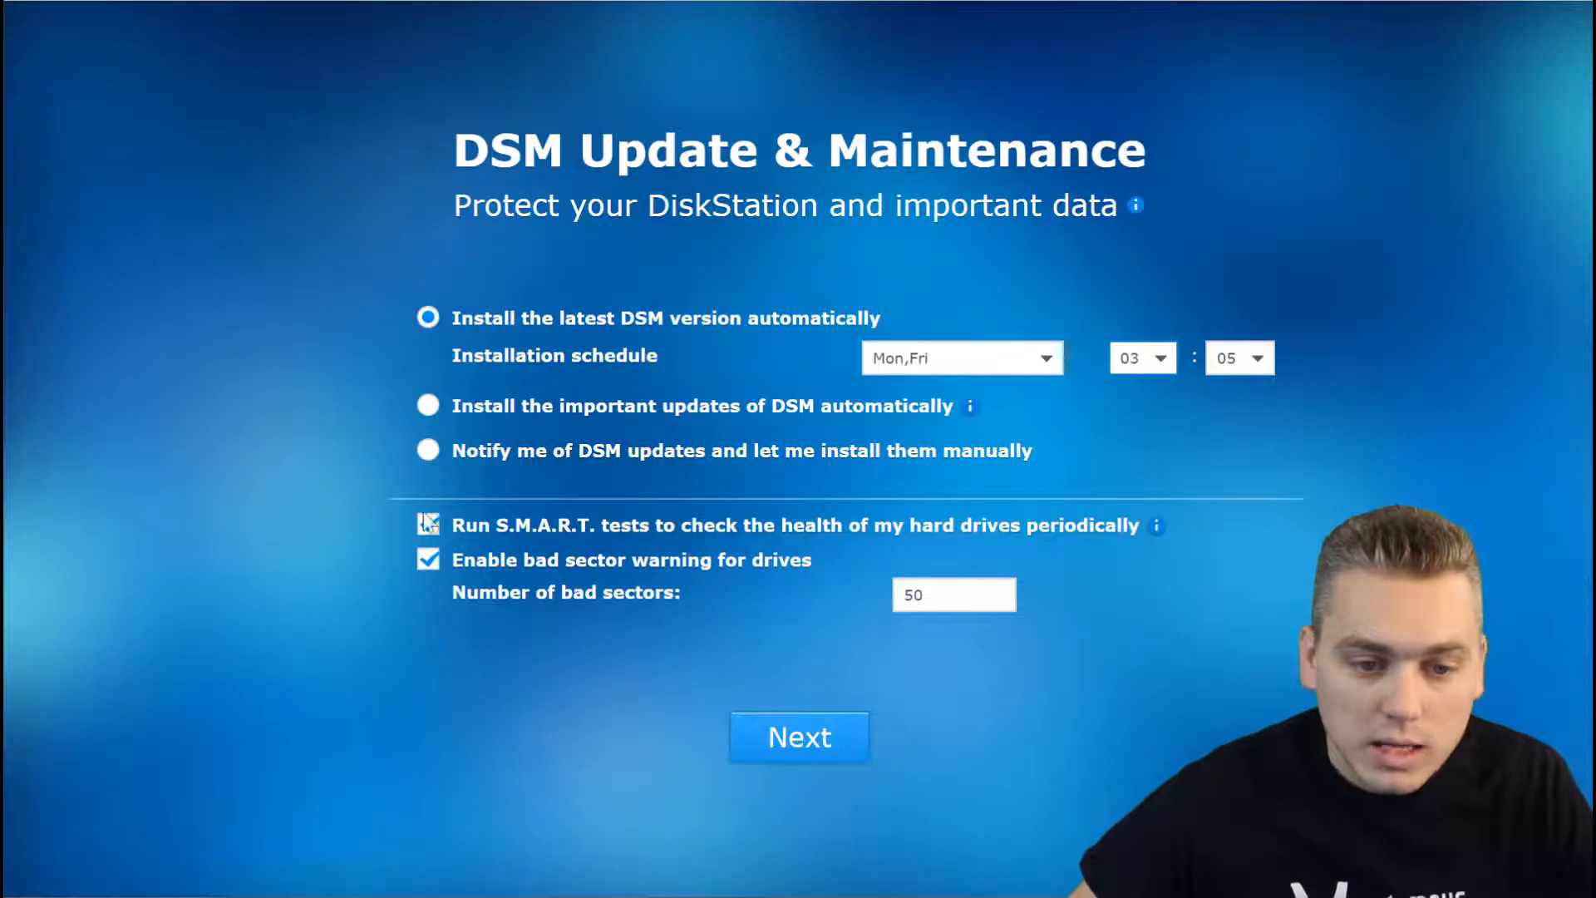
{"action": "left_click", "coordinate": [805, 741]}
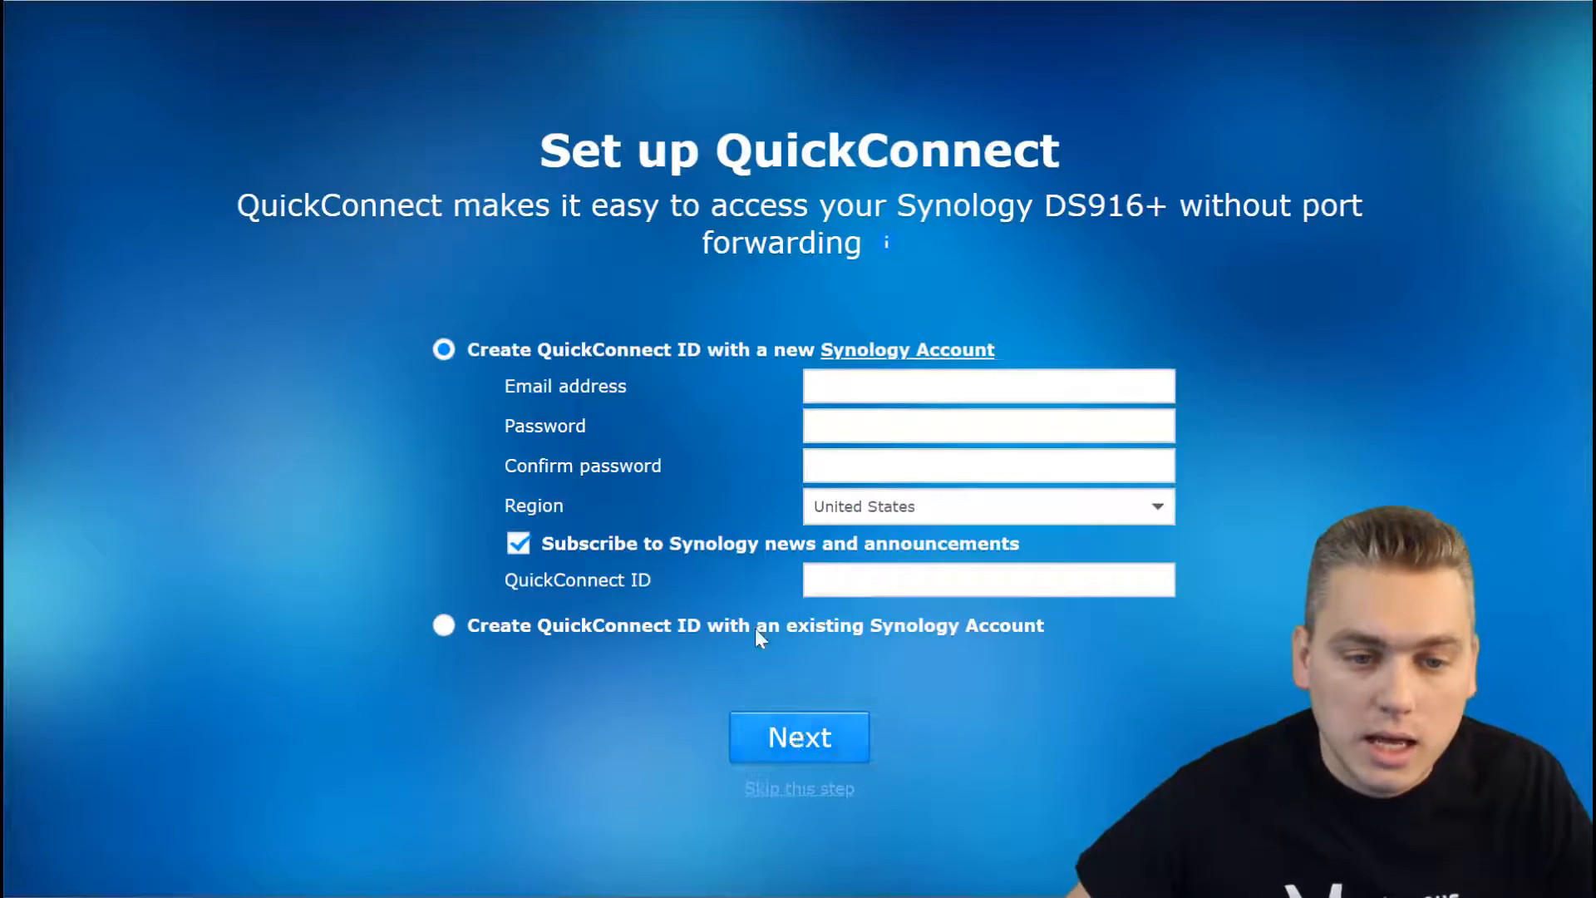
Set up QuickConnect with an existing Synology account's email, password and QuickConnect ID, and replace the existing Butterfly.url desktop shortcut
{"action": "left_click", "coordinate": [446, 627]}
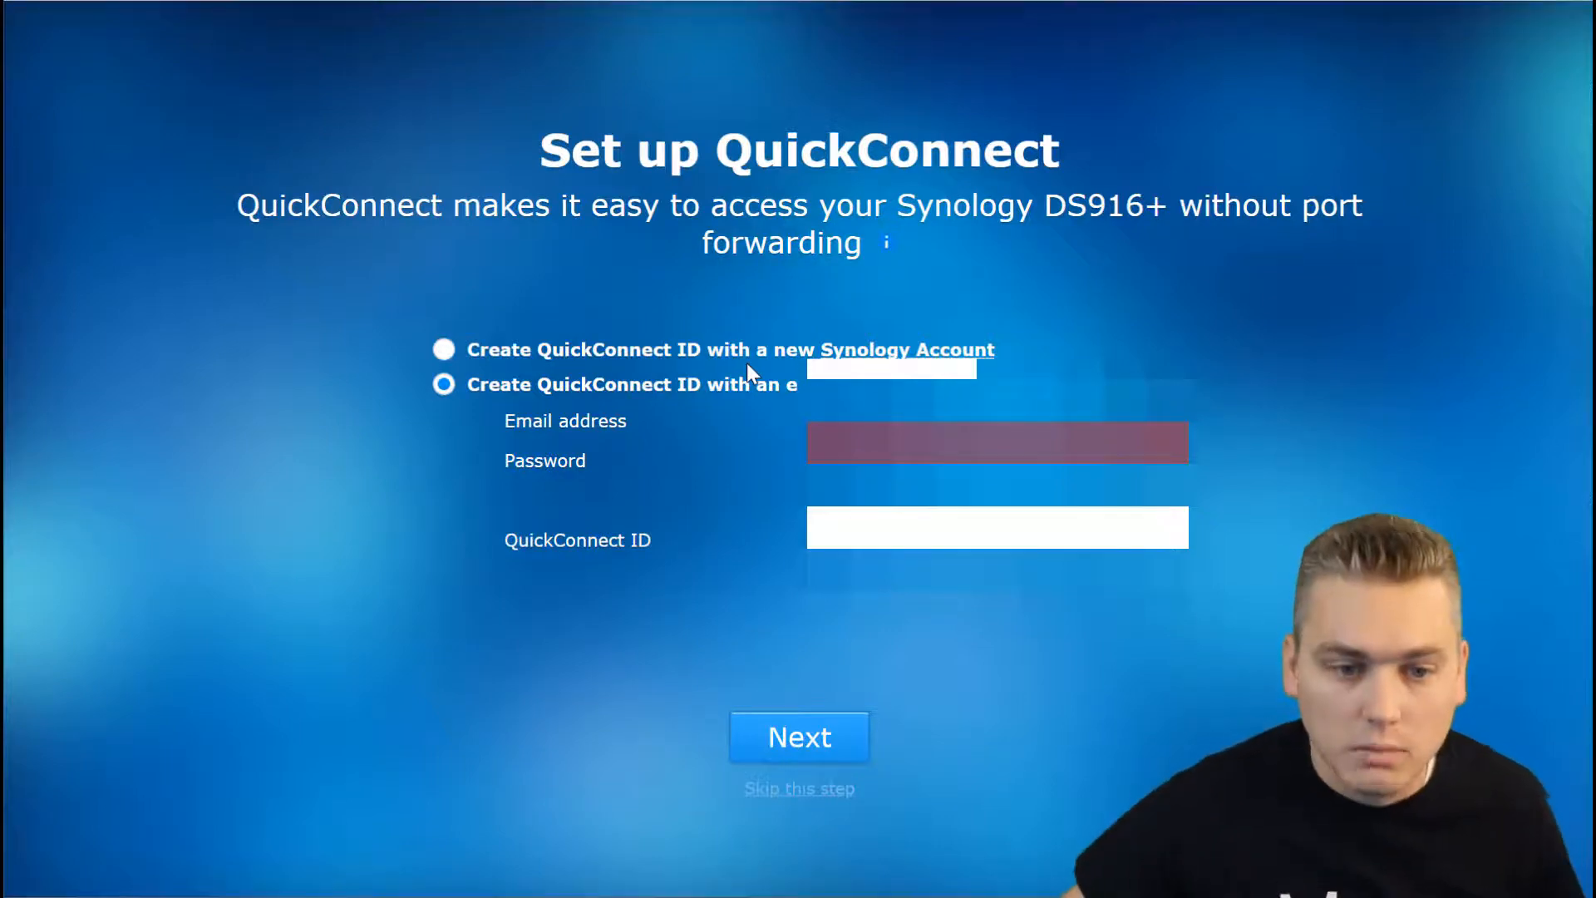
{"action": "left_click", "coordinate": [808, 740]}
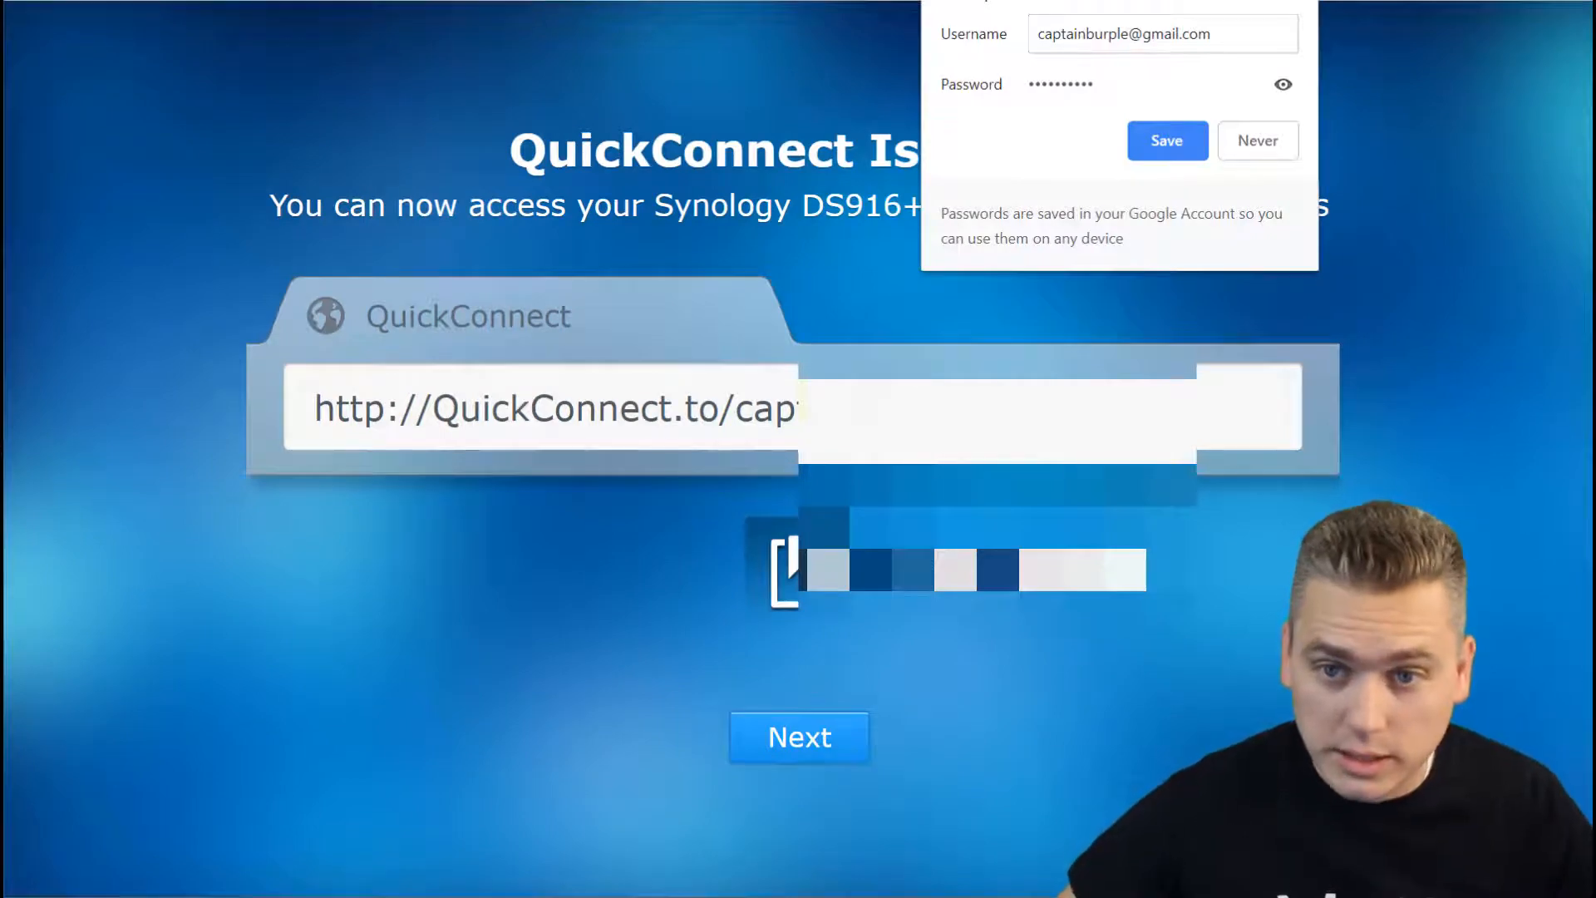
{"action": "left_click", "coordinate": [1001, 356]}
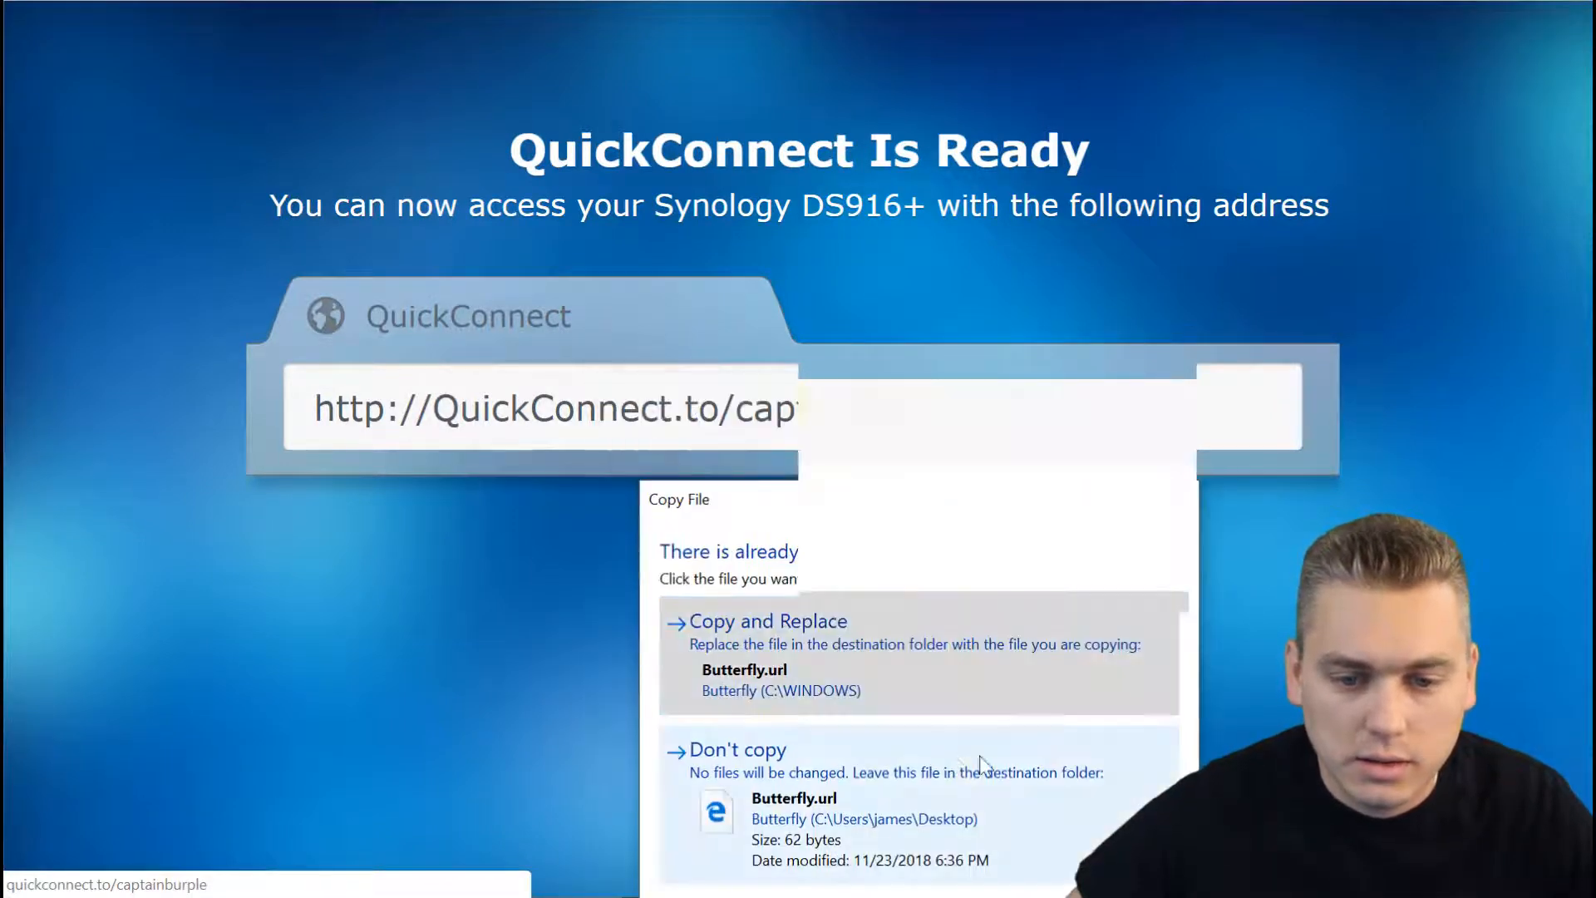
{"action": "left_click", "coordinate": [864, 662]}
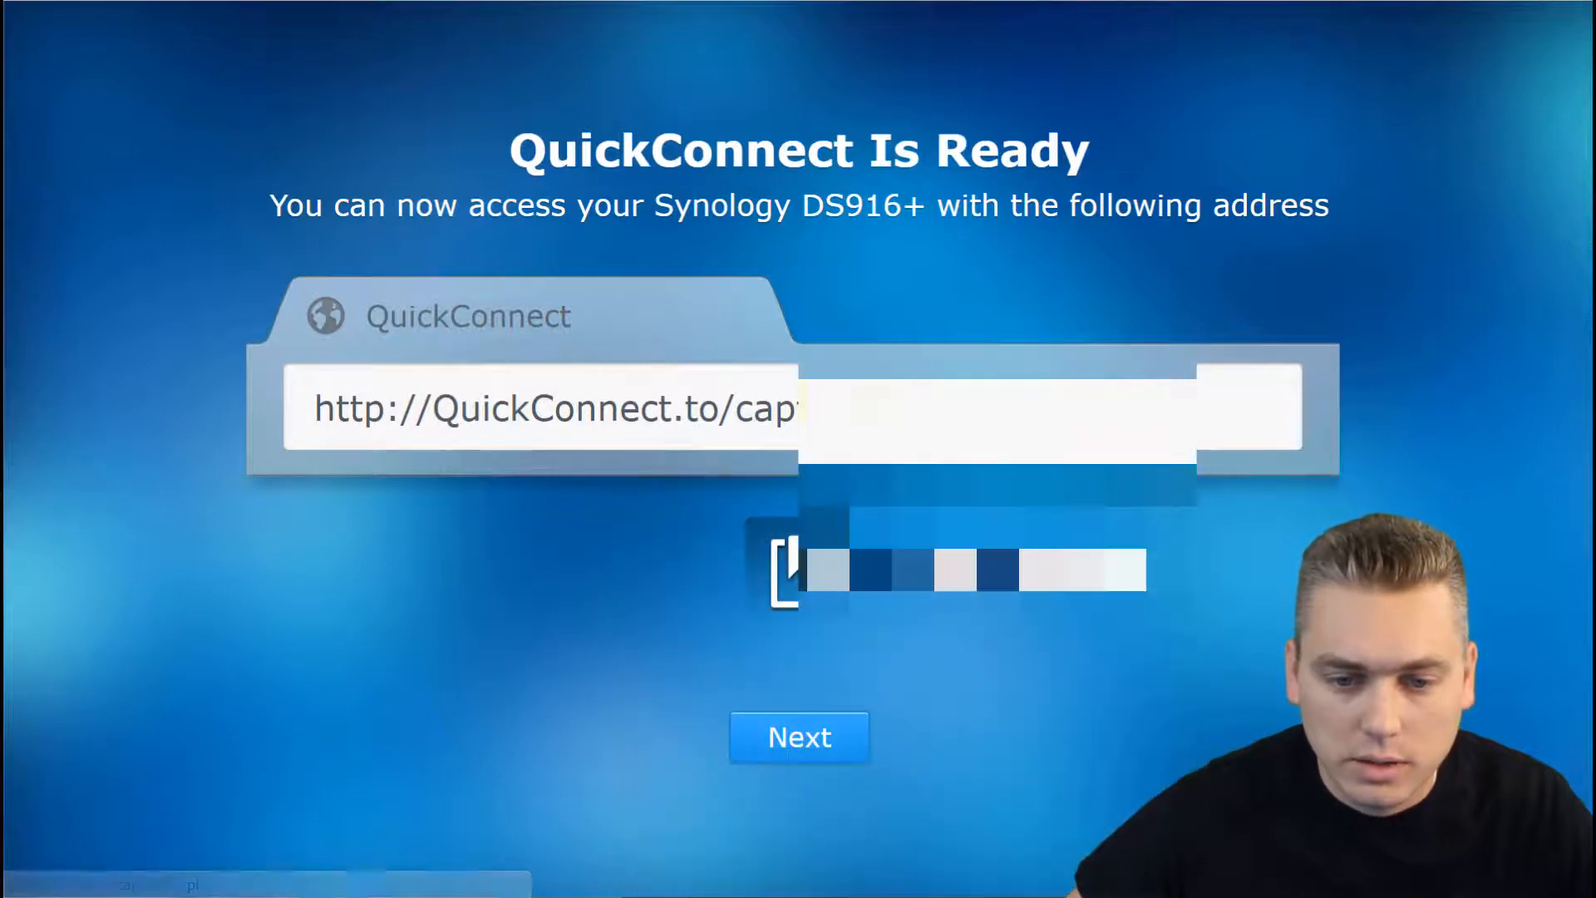
{"action": "left_click", "coordinate": [805, 742]}
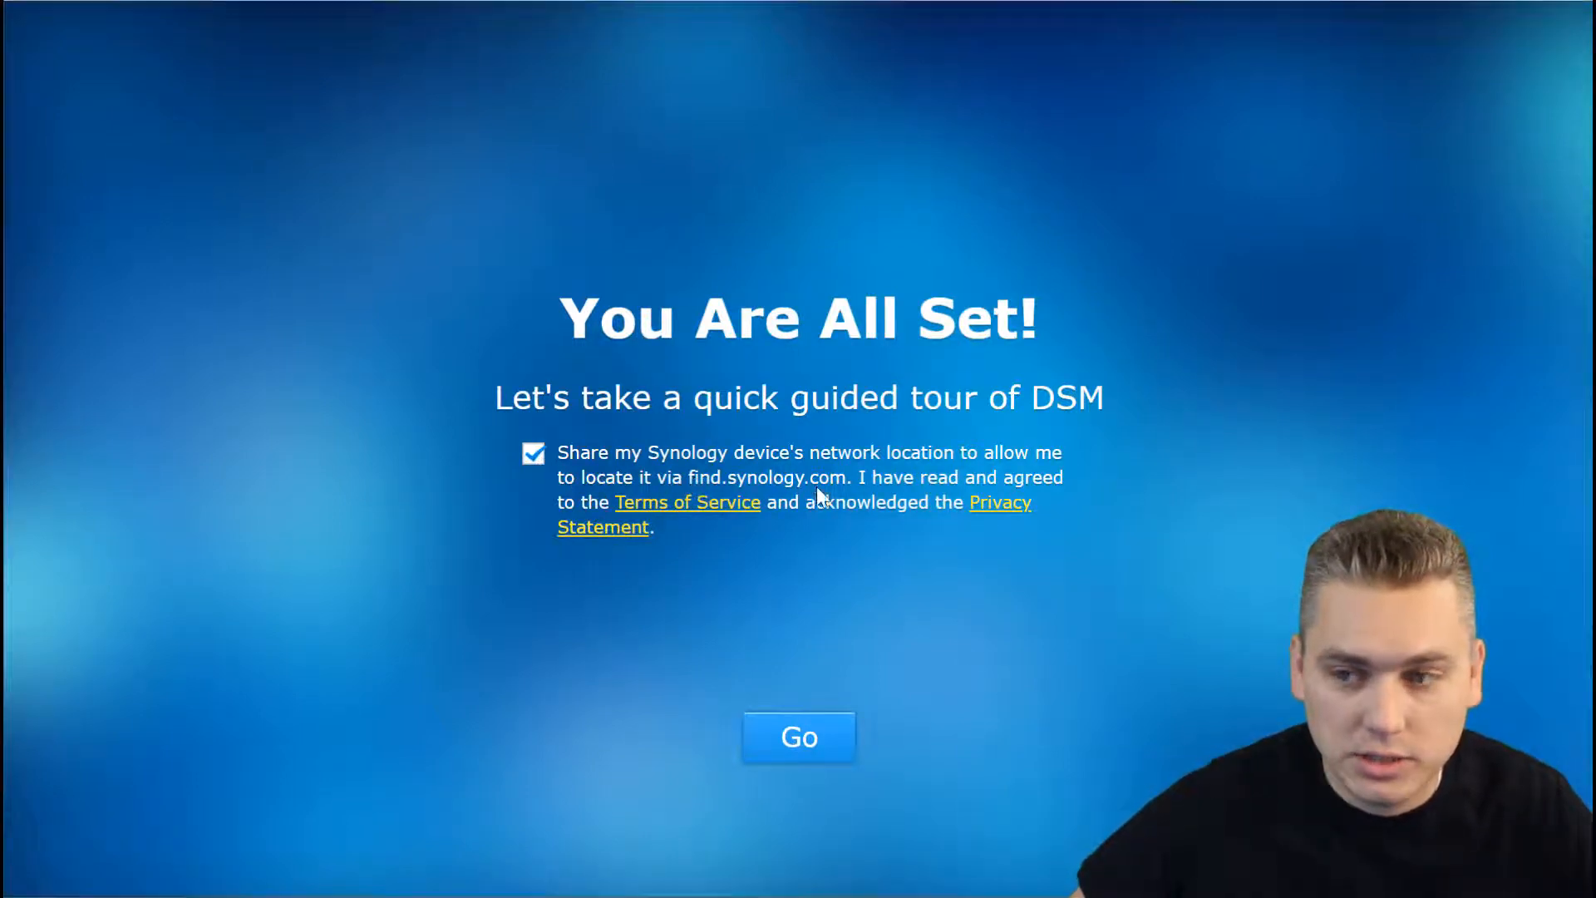
Finish the setup with network location sharing enabled, decline device analytics and go through the three guided tour tips
{"action": "left_click", "coordinate": [786, 757]}
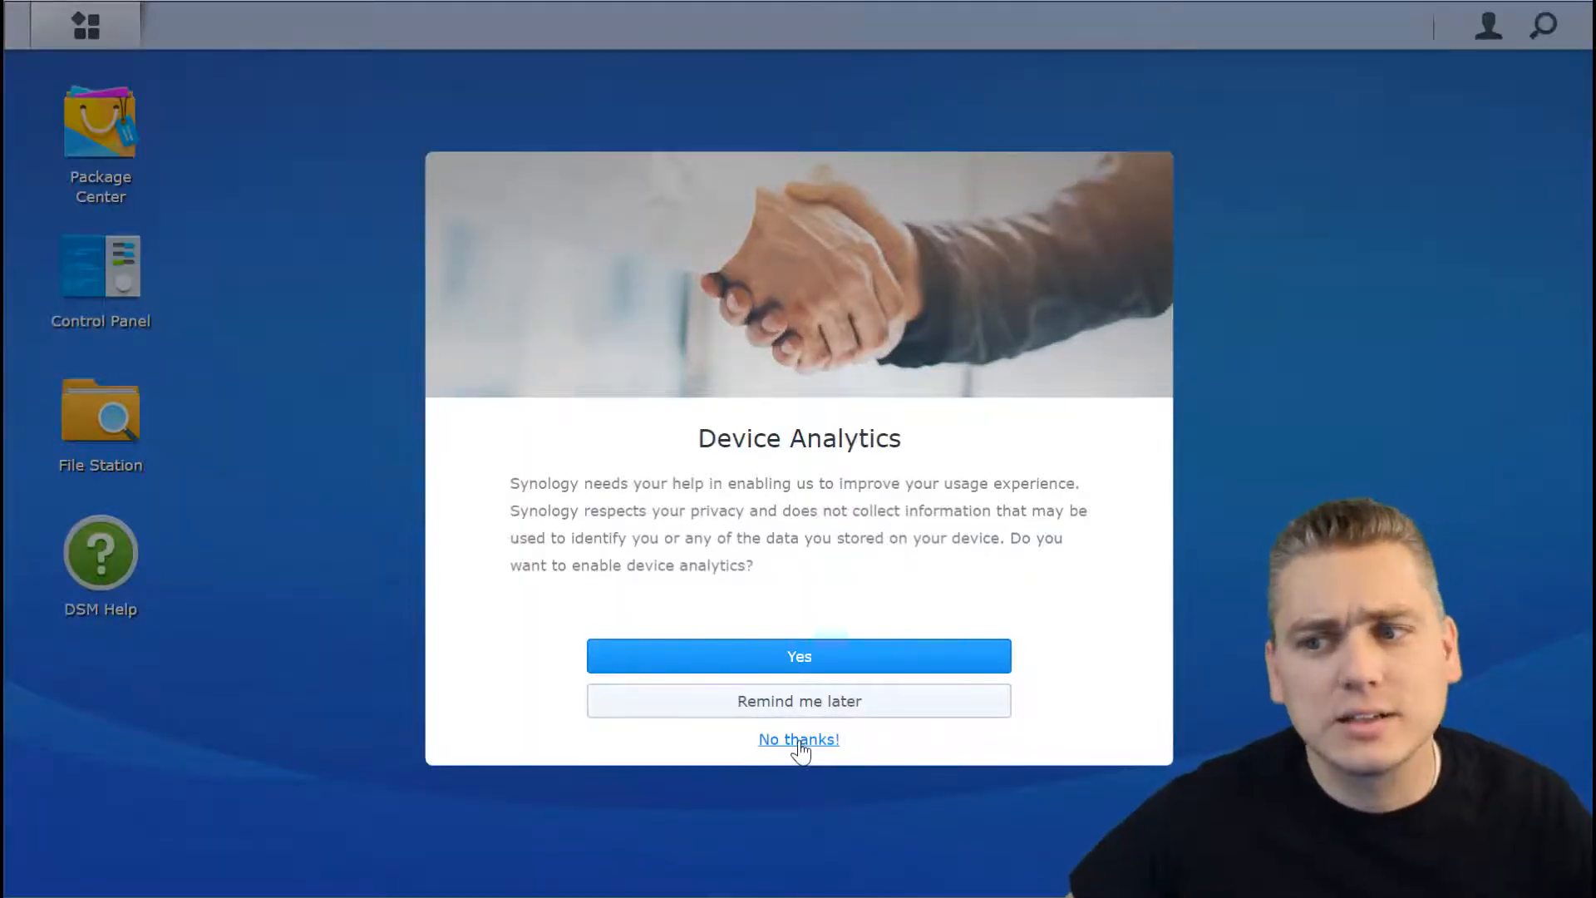
{"action": "left_click", "coordinate": [800, 742]}
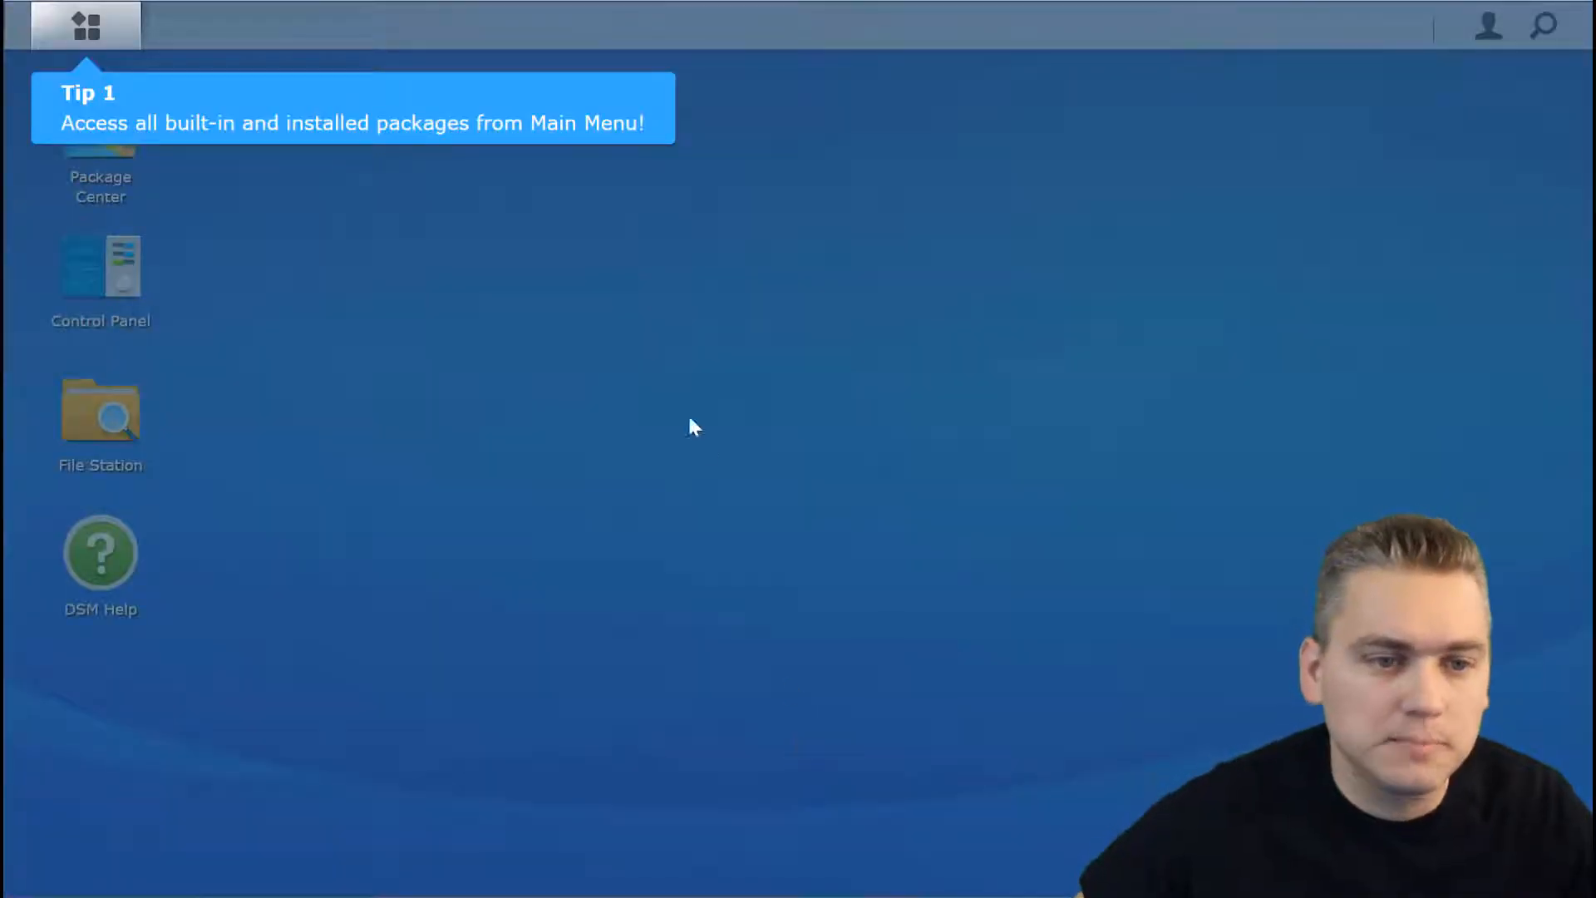
{"action": "left_click", "coordinate": [90, 26]}
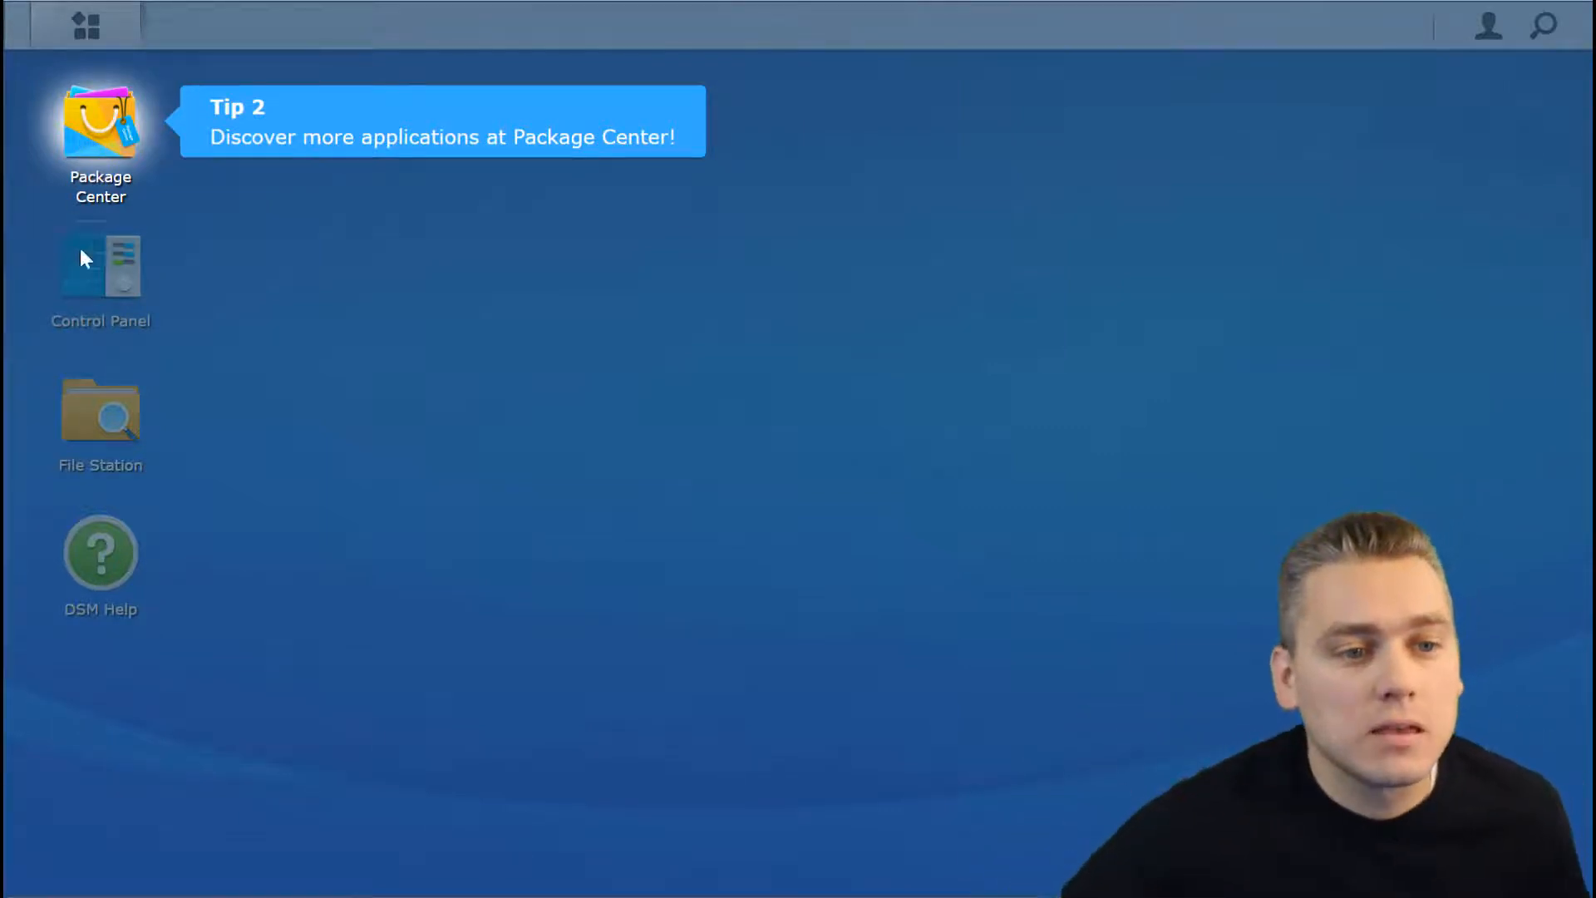
{"action": "left_click", "coordinate": [96, 127]}
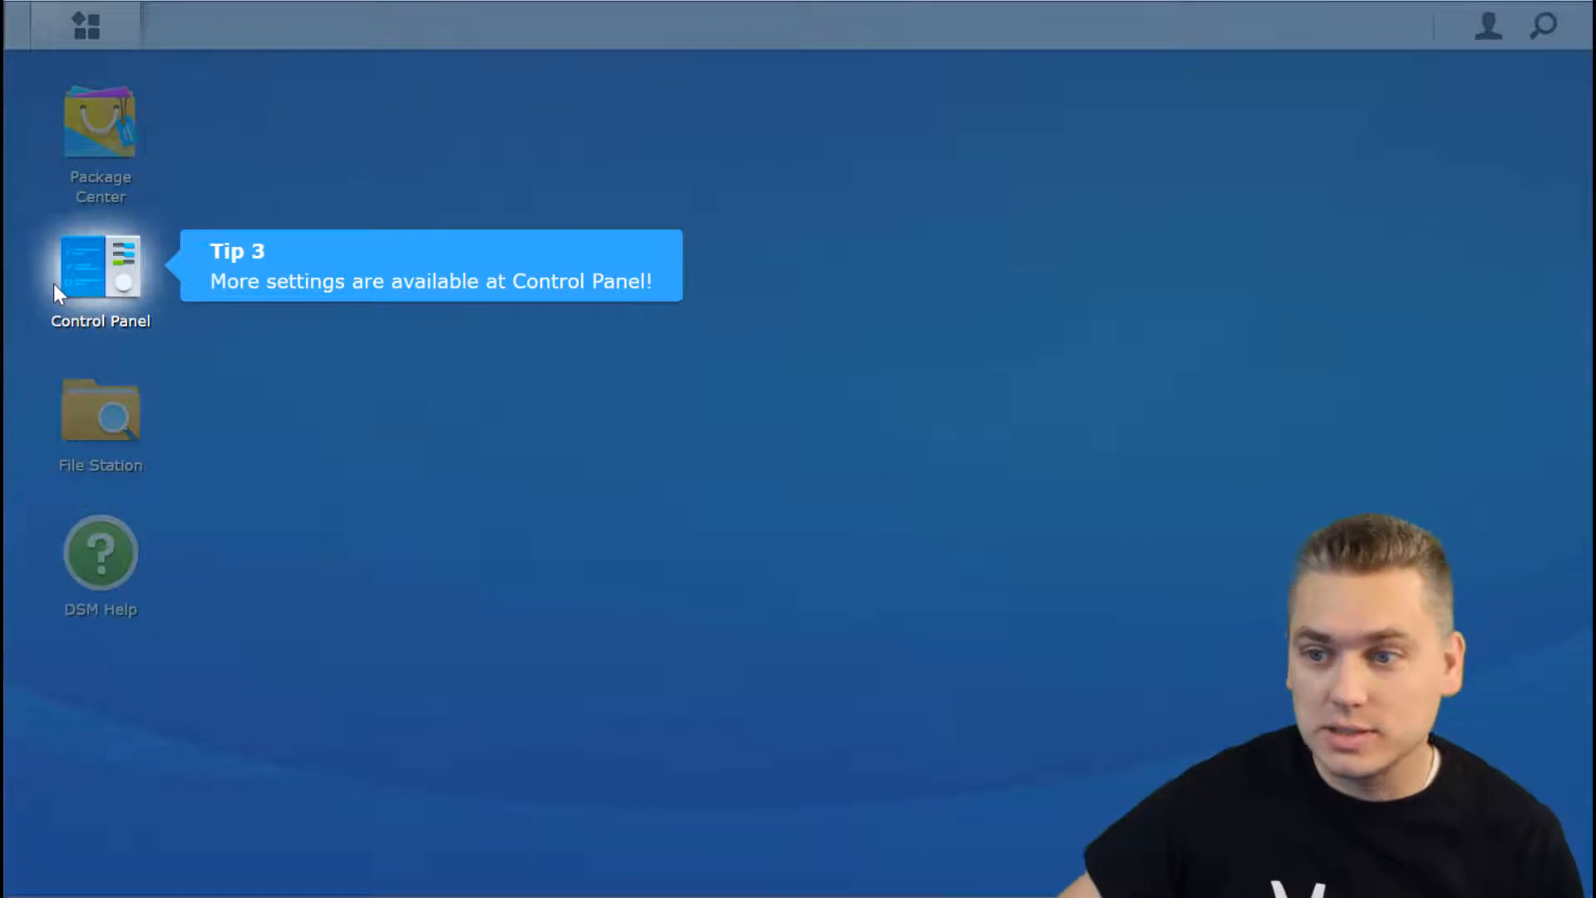
{"action": "left_click", "coordinate": [78, 272]}
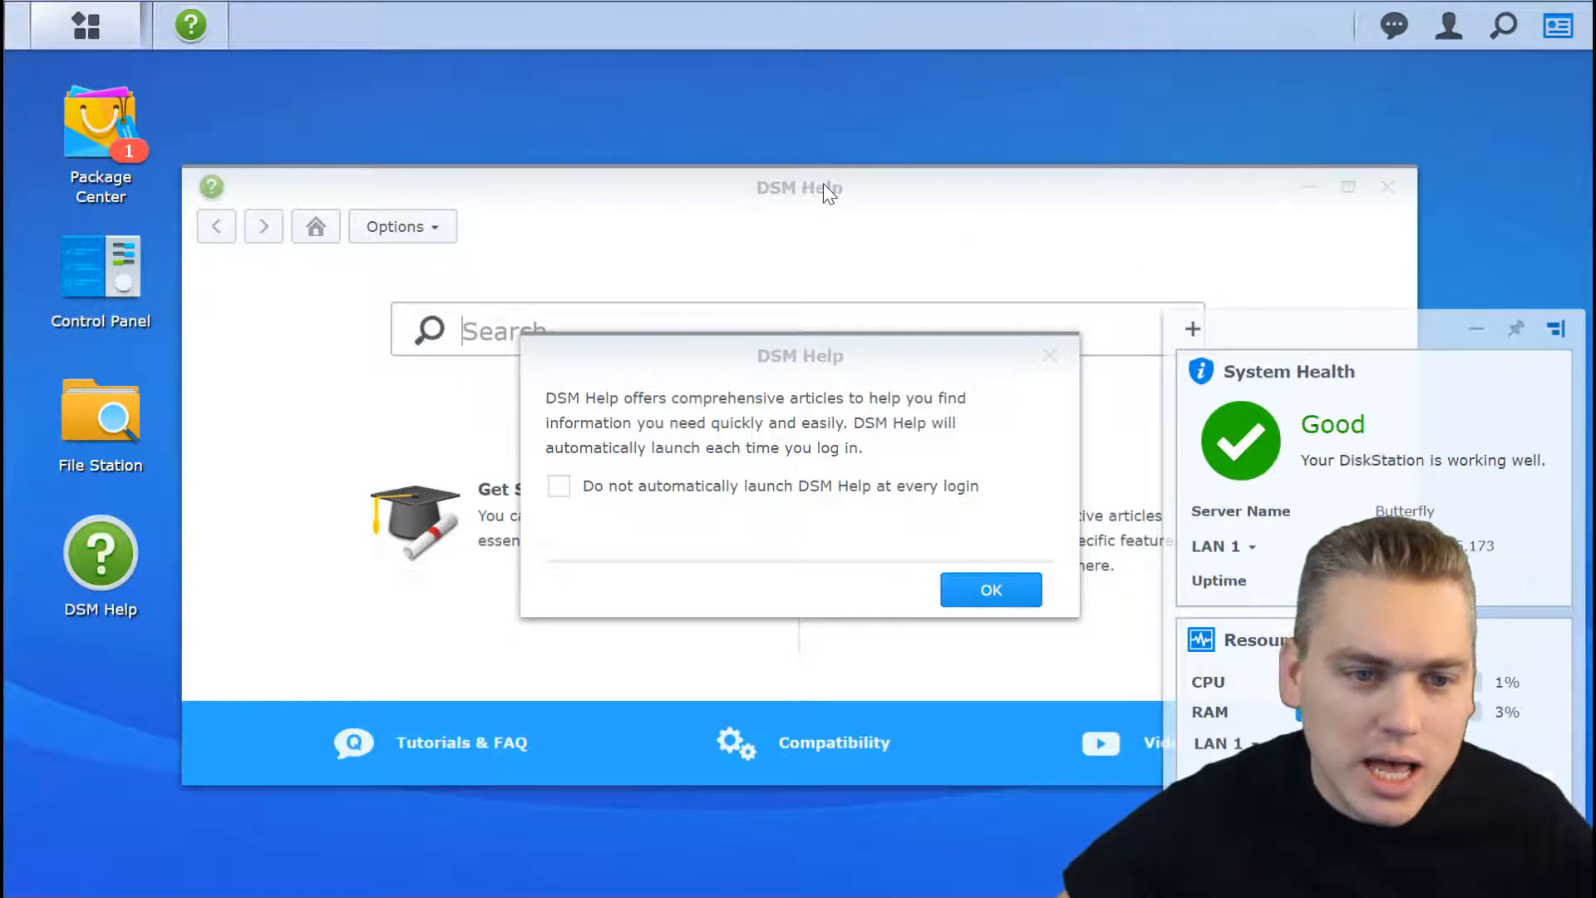
Dismiss the DSM Help auto-launch notice and close the DSM Help window
{"action": "left_click", "coordinate": [696, 194]}
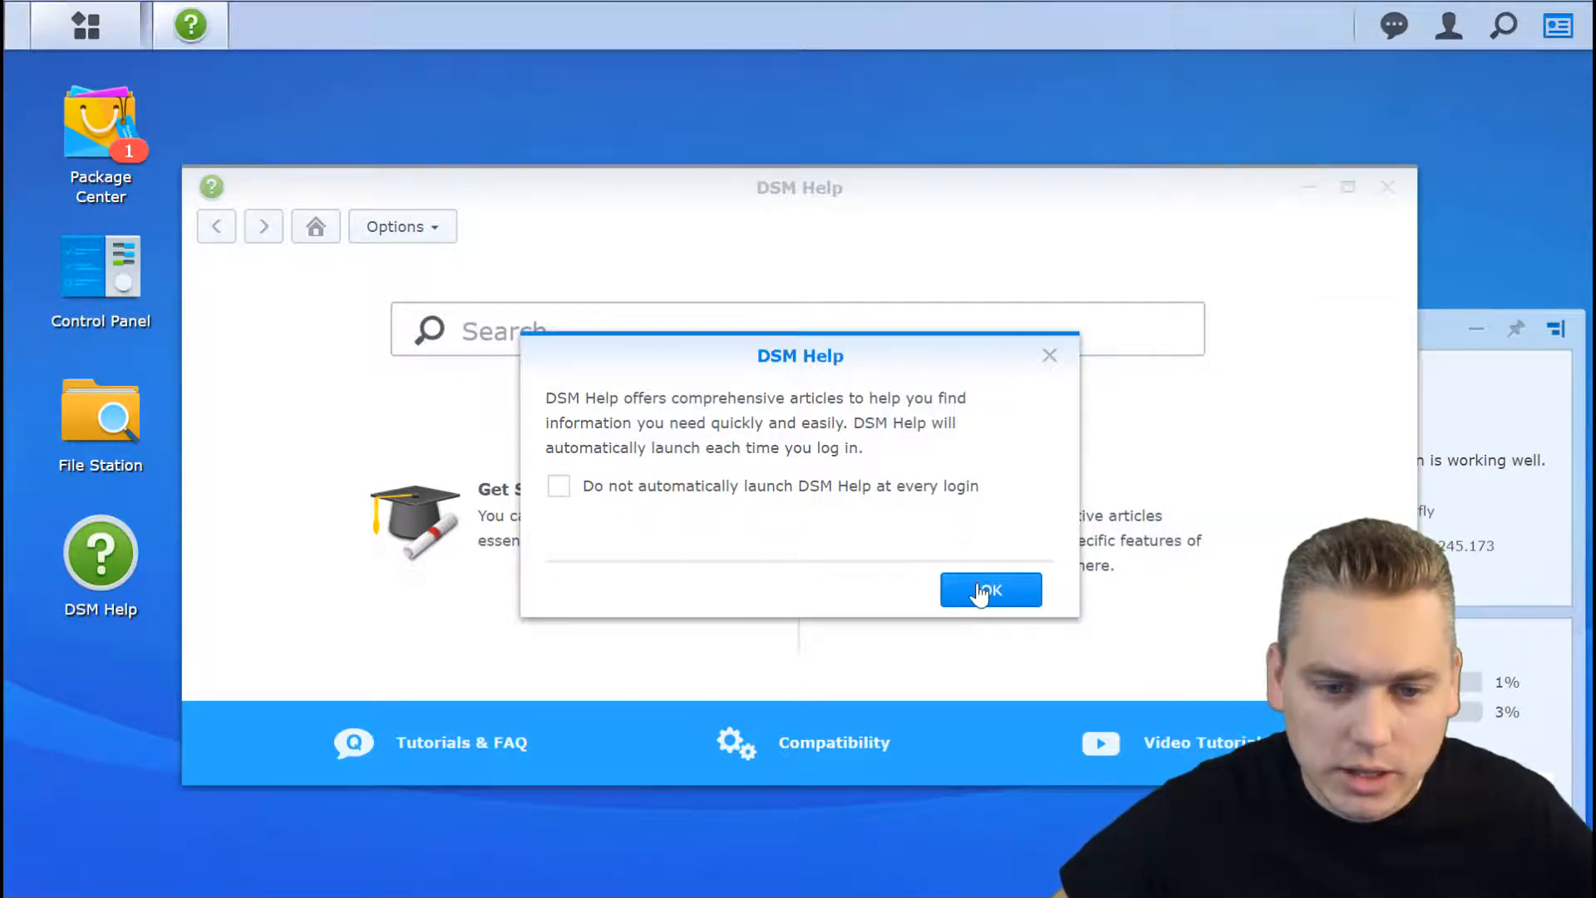
{"action": "left_click", "coordinate": [1050, 355]}
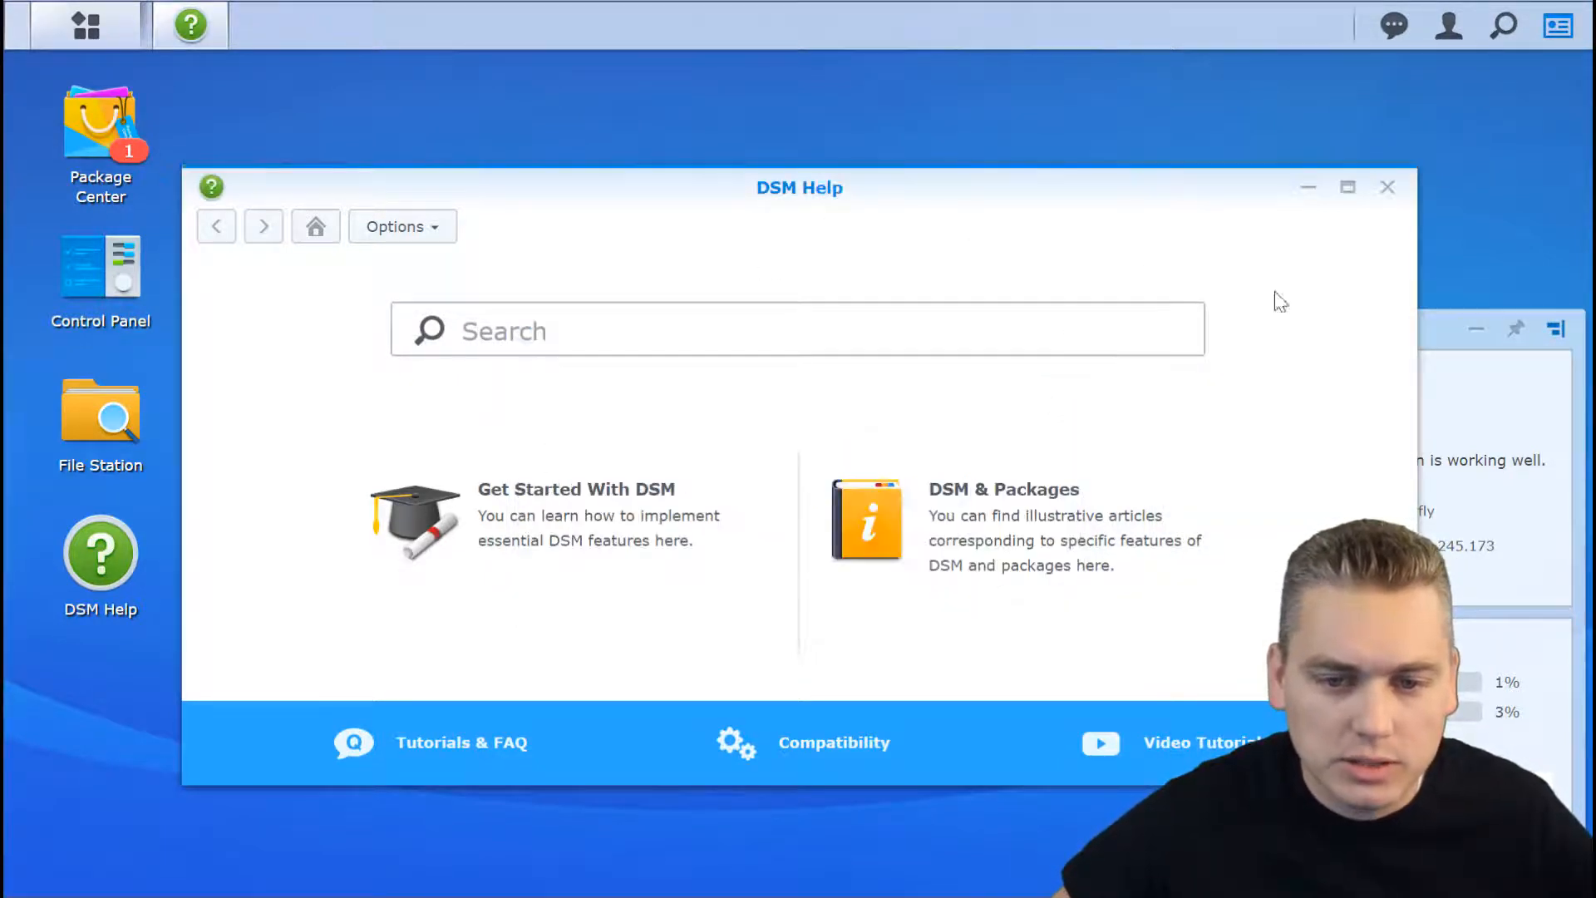
{"action": "left_click", "coordinate": [1388, 187]}
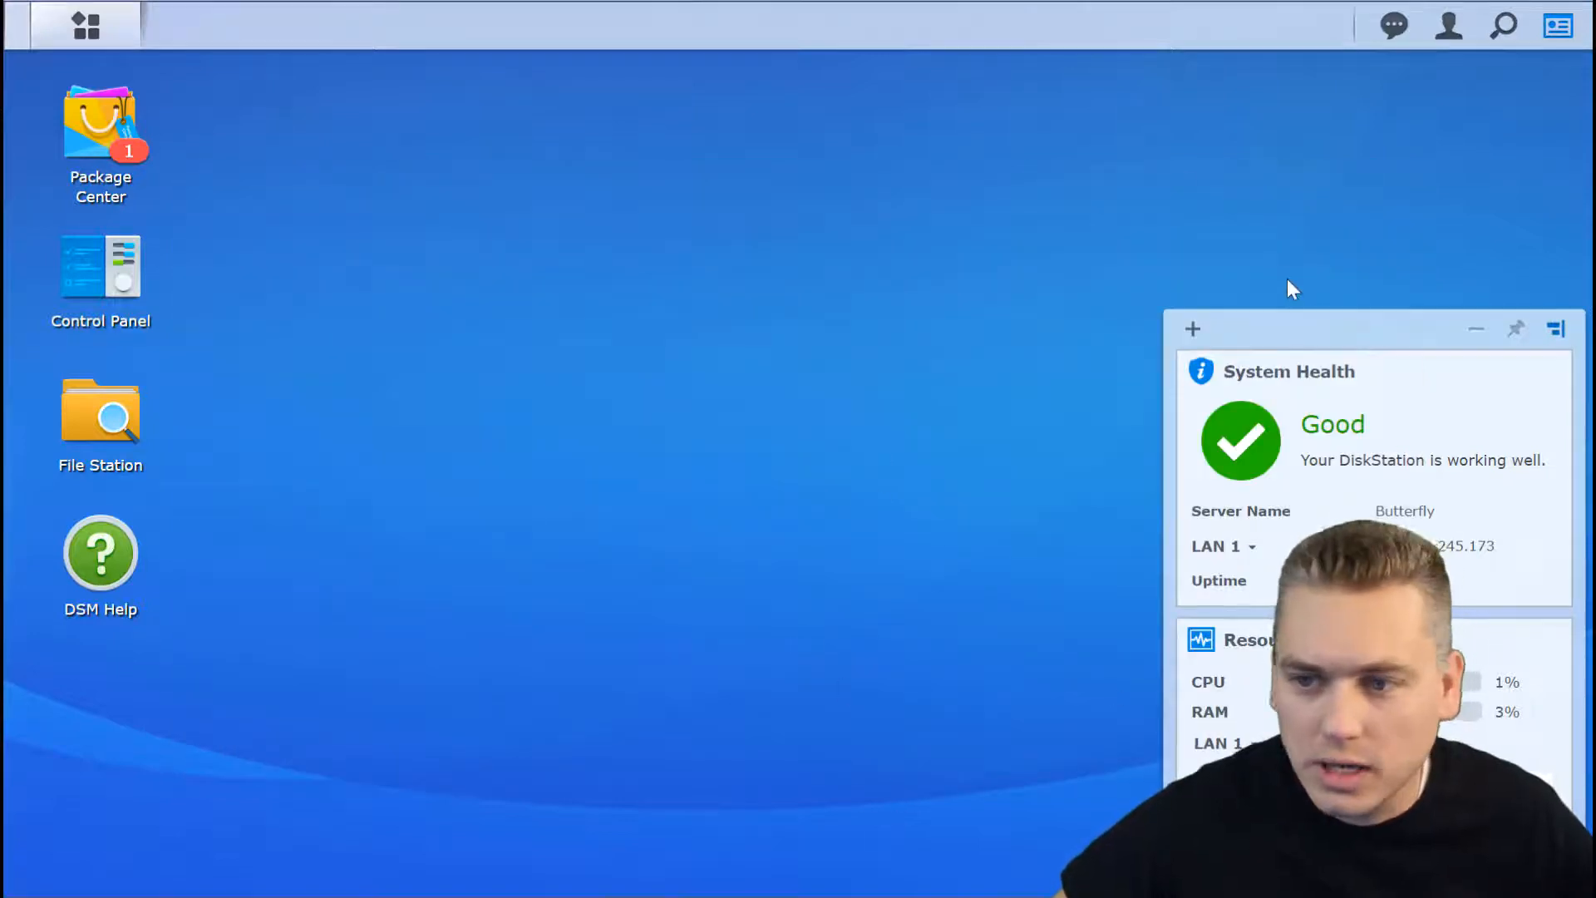
Open Storage Manager and review its overview, volumes, storage pools and the list of installed drives
{"action": "left_click", "coordinate": [99, 42]}
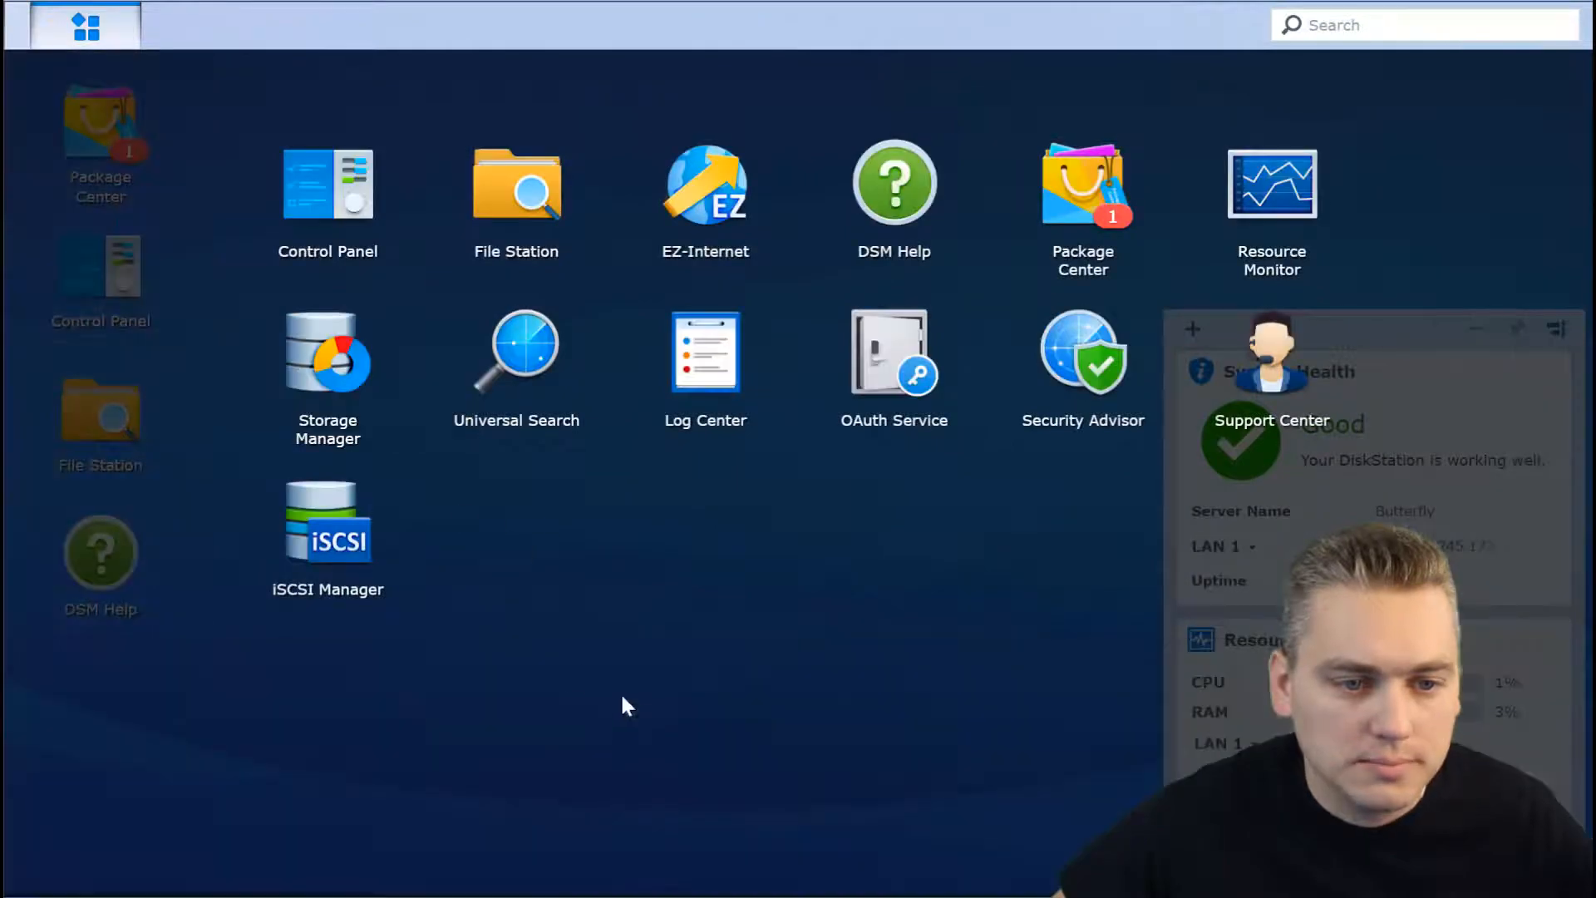
{"action": "left_click", "coordinate": [337, 378]}
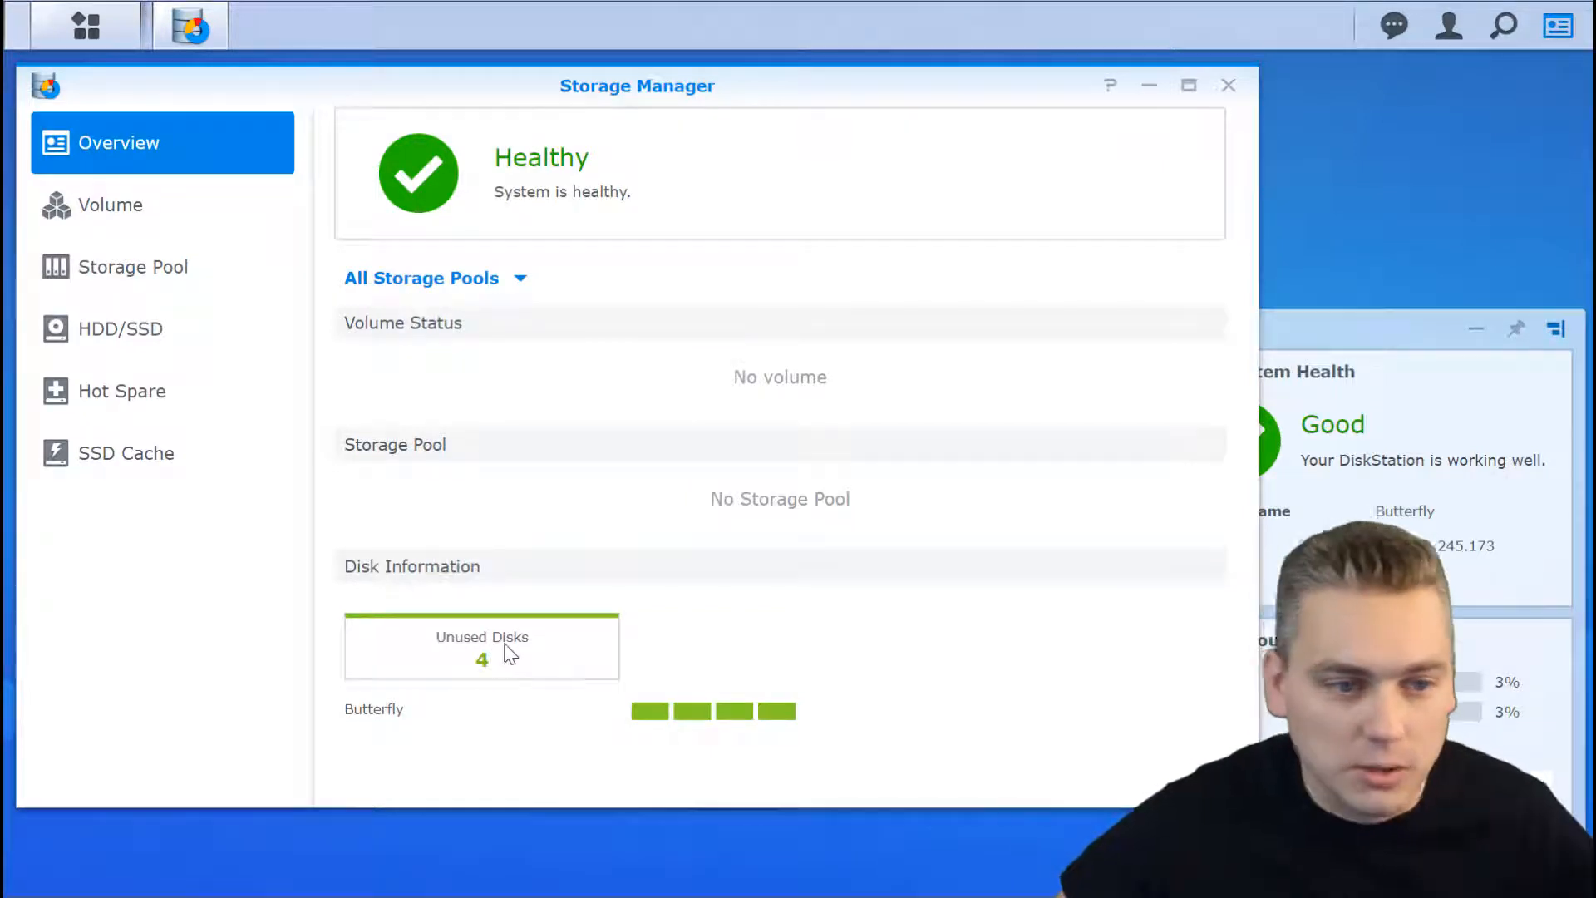
{"action": "left_click", "coordinate": [132, 207]}
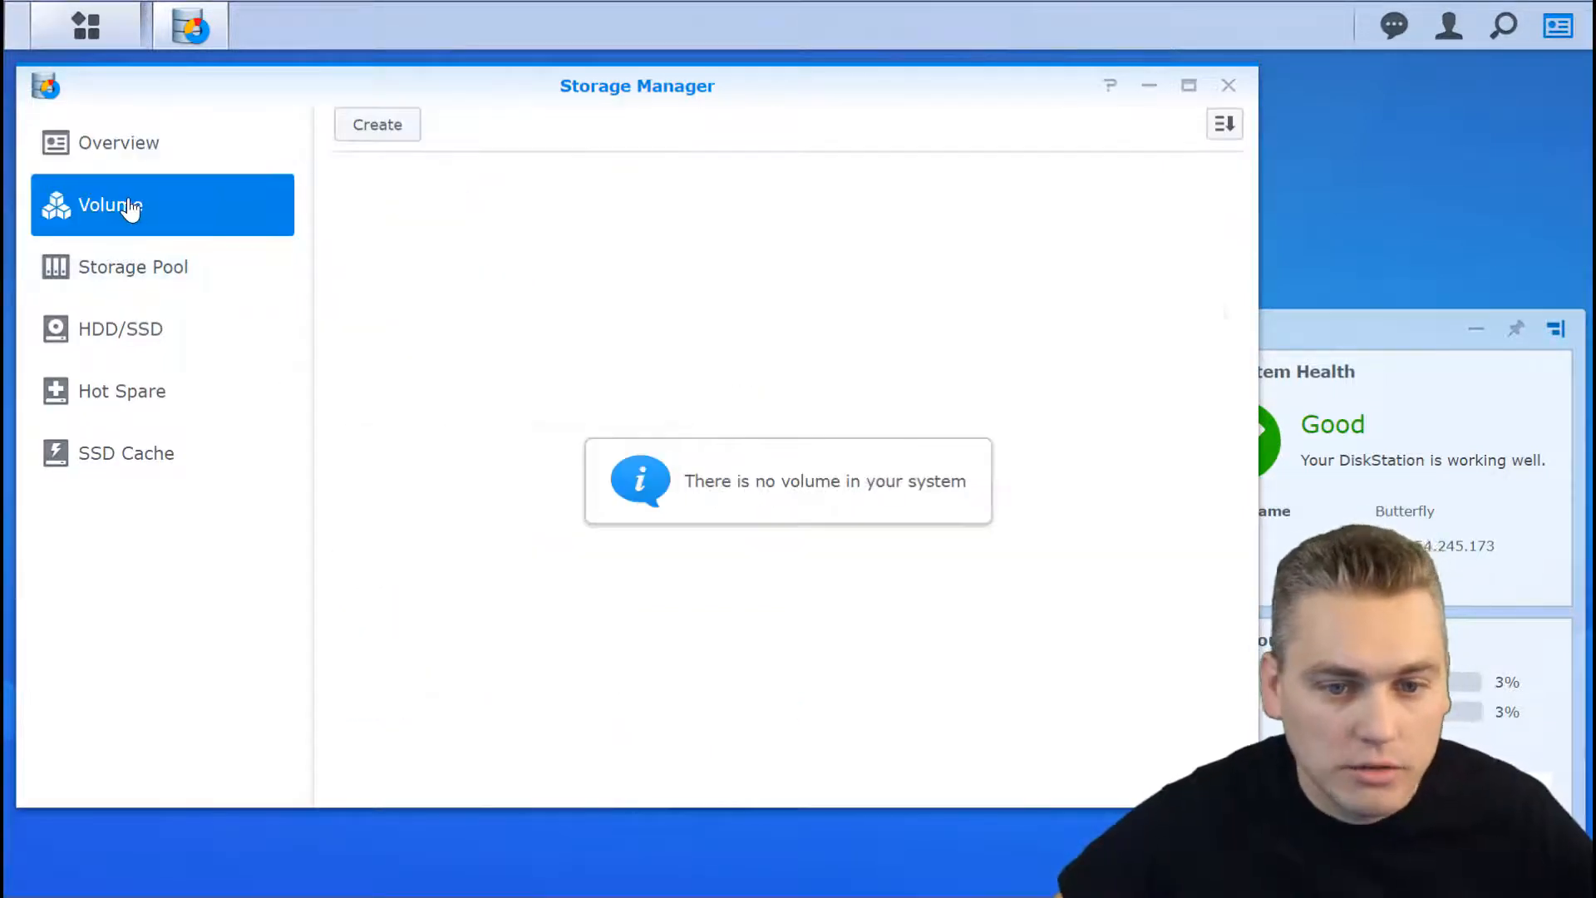
{"action": "left_click", "coordinate": [138, 277]}
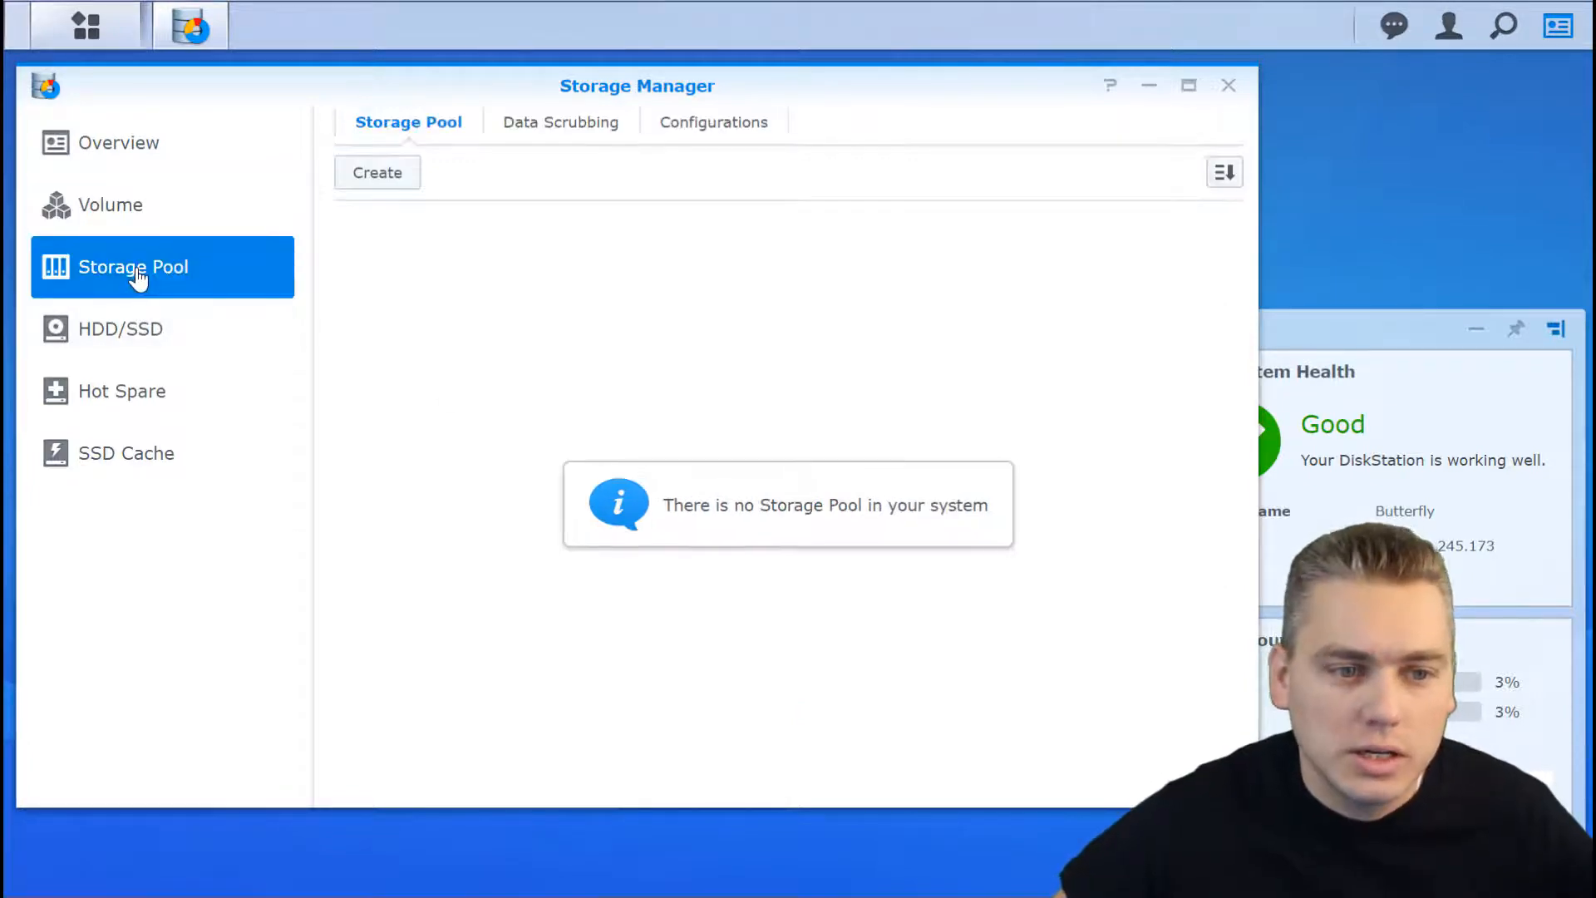
{"action": "left_click", "coordinate": [143, 343]}
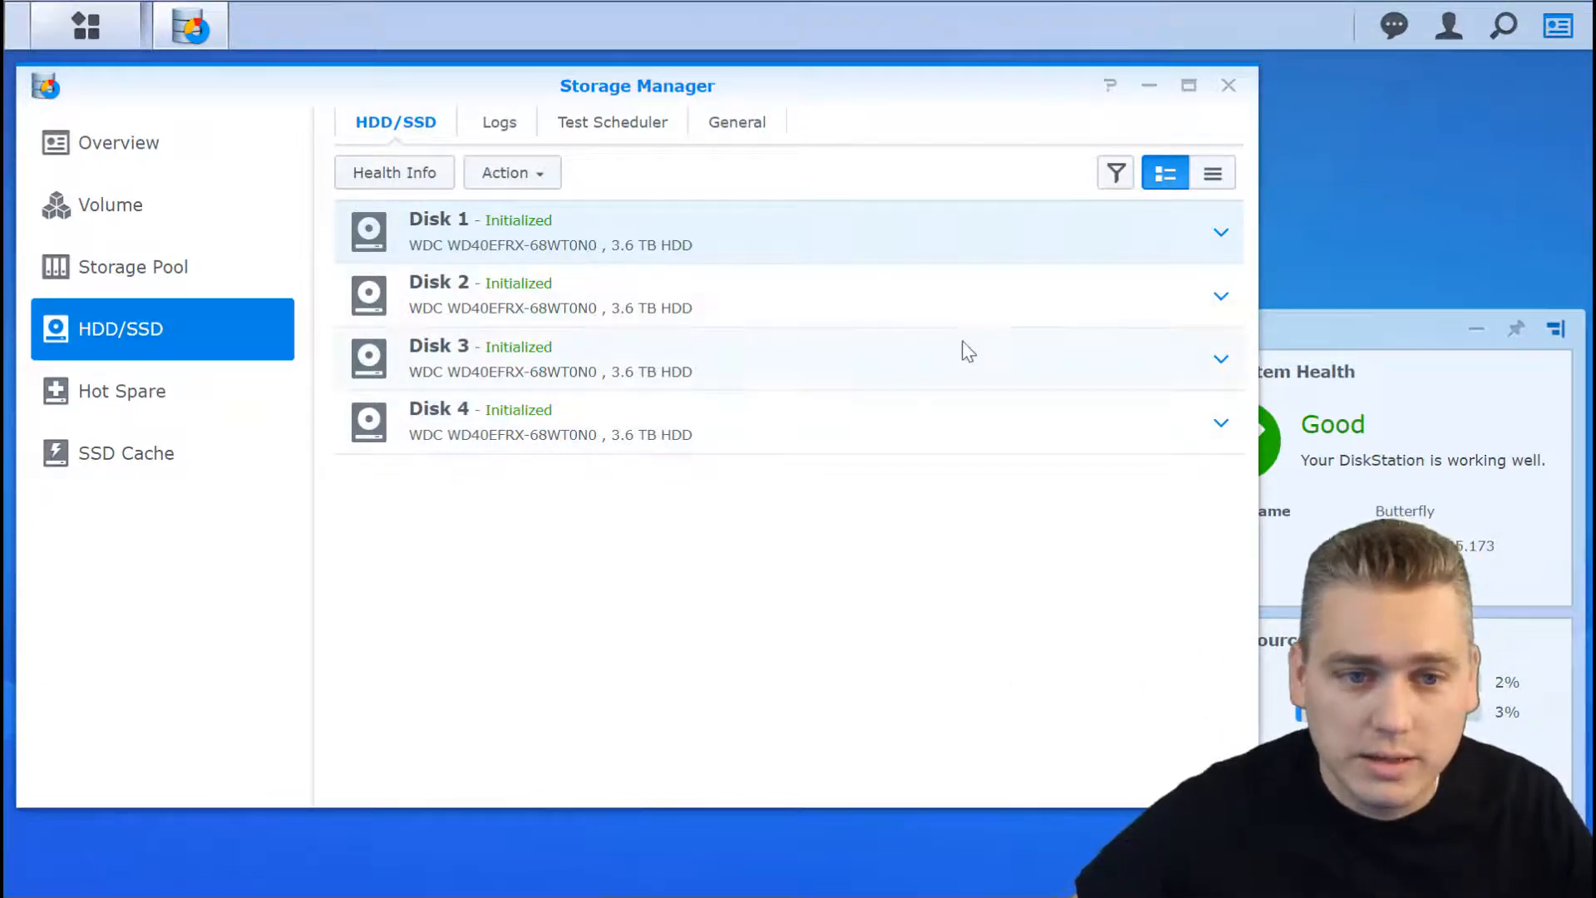
Start creating a storage pool of the Higher flexibility type and set its RAID type to RAID 6
{"action": "left_click", "coordinate": [133, 279]}
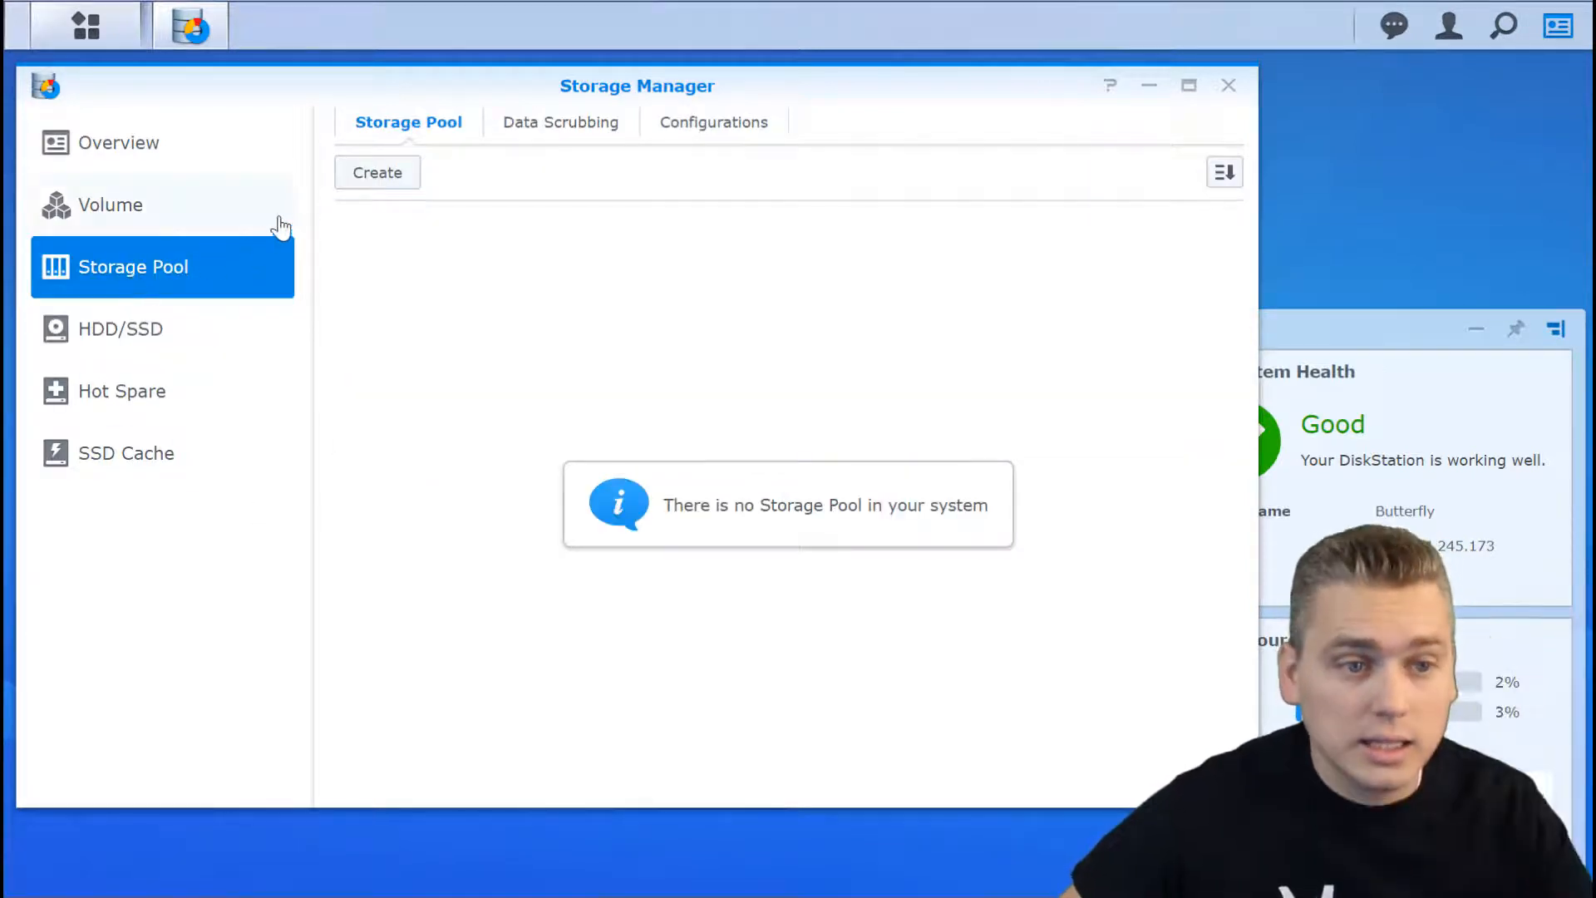
{"action": "left_click", "coordinate": [368, 178]}
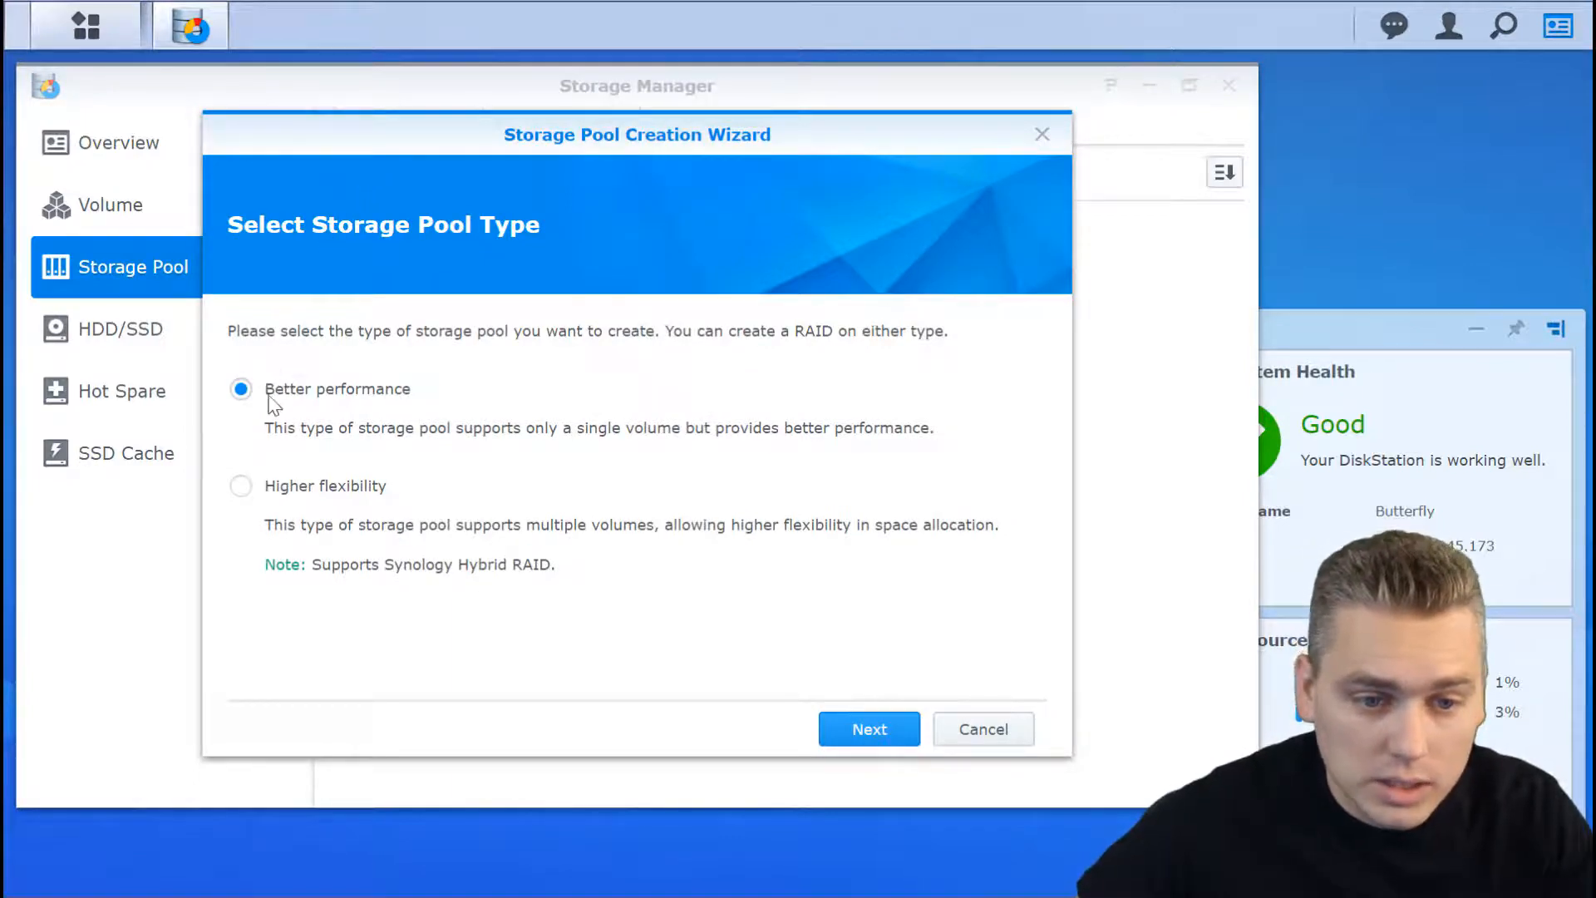
{"action": "left_click", "coordinate": [240, 489]}
{"action": "left_click", "coordinate": [858, 734]}
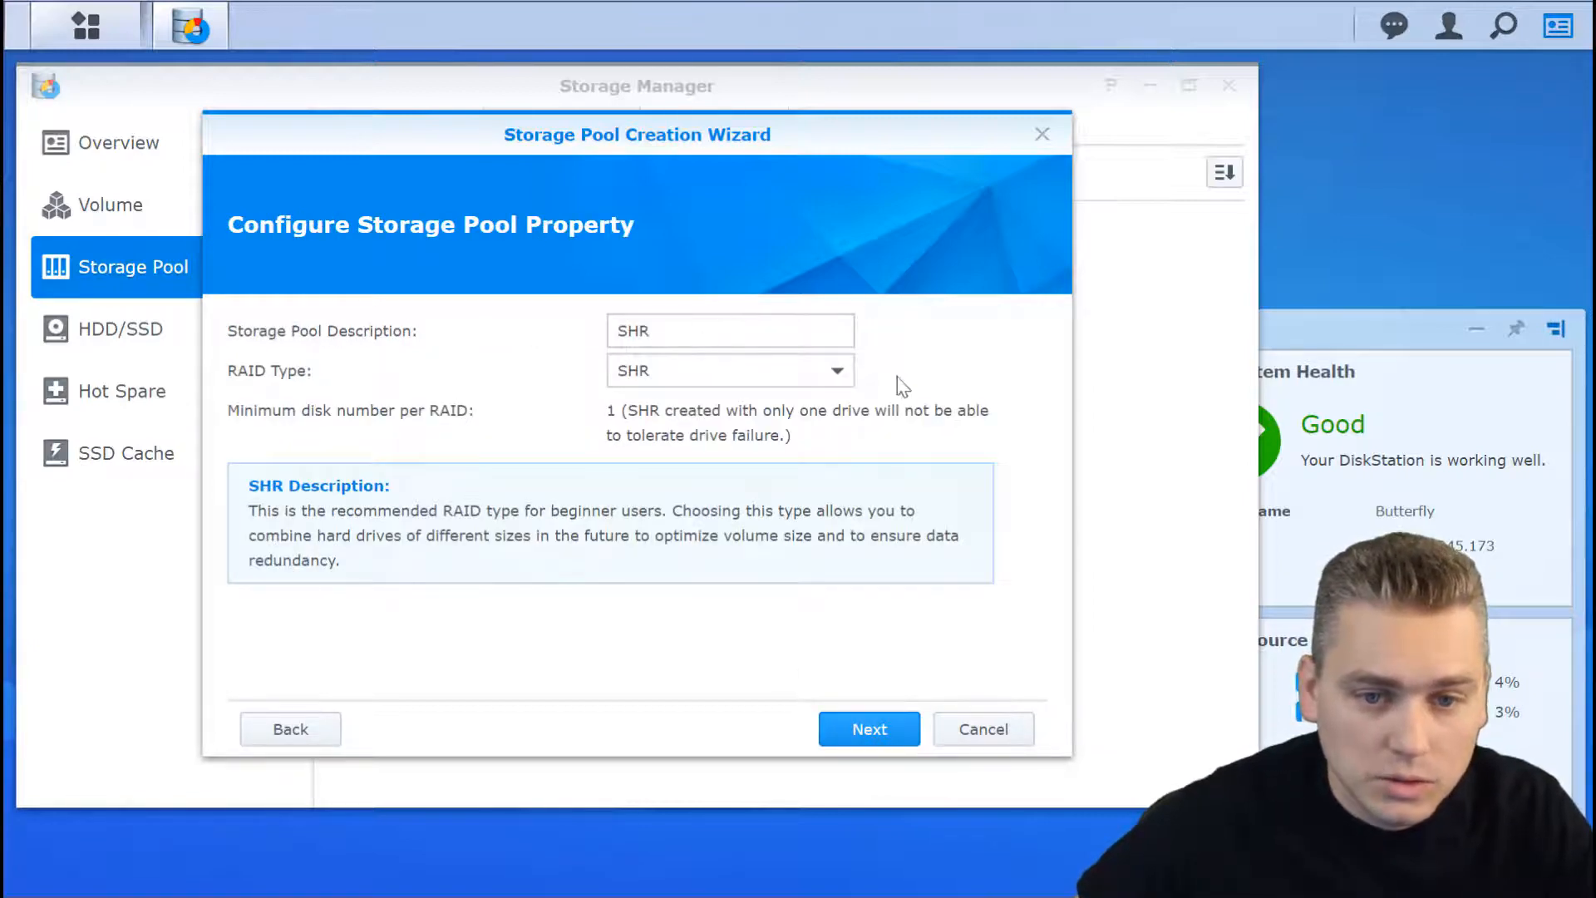
{"action": "left_click", "coordinate": [832, 387]}
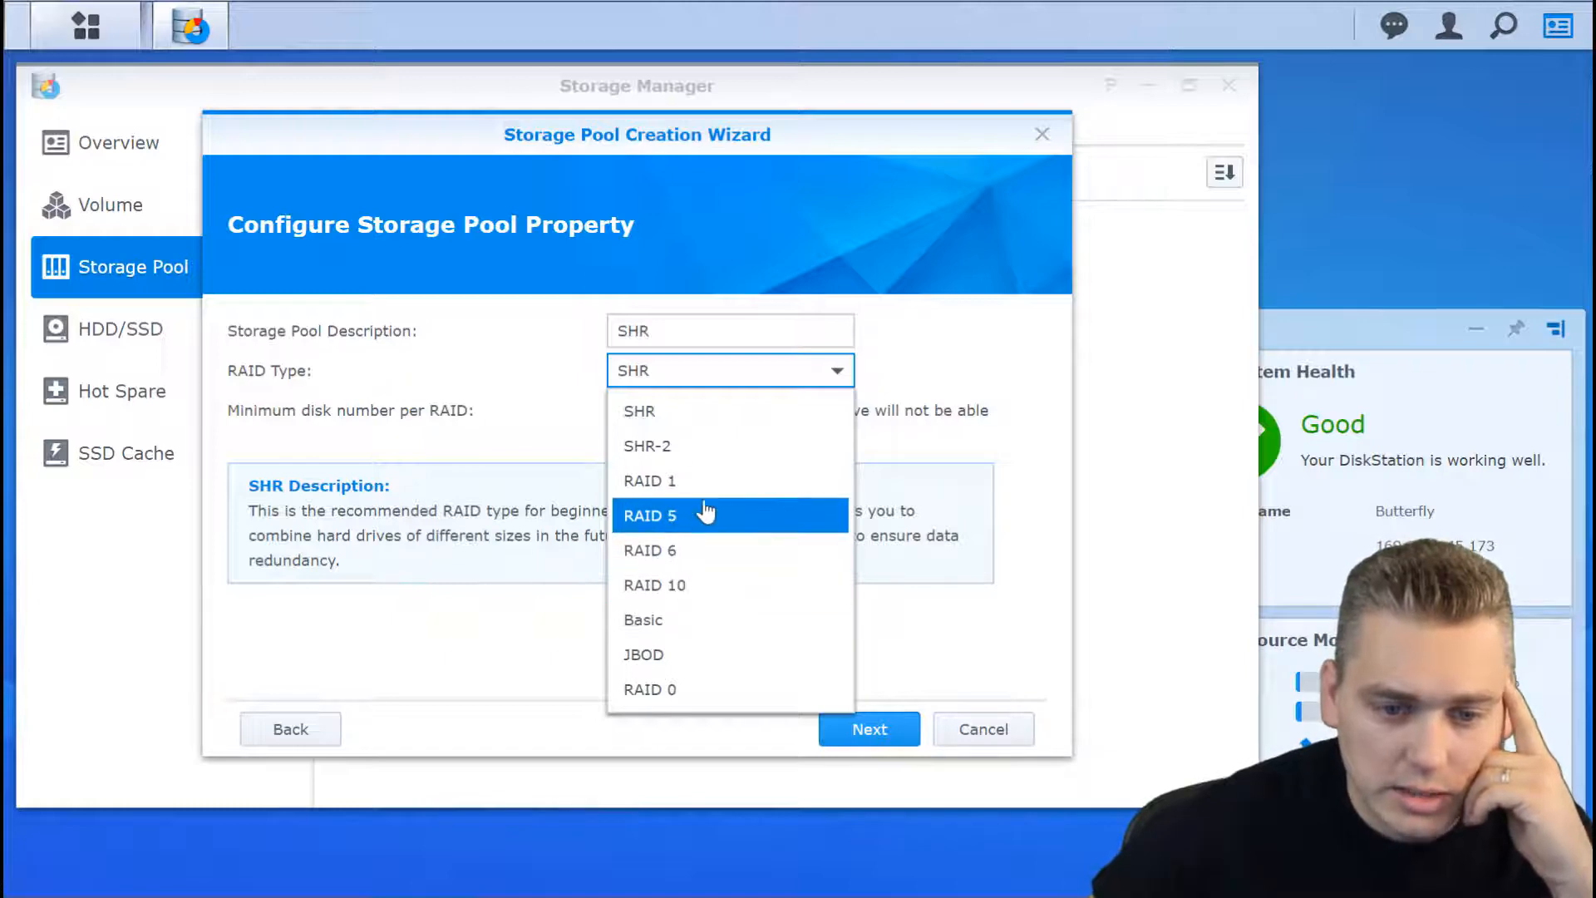
{"action": "left_click", "coordinate": [686, 550]}
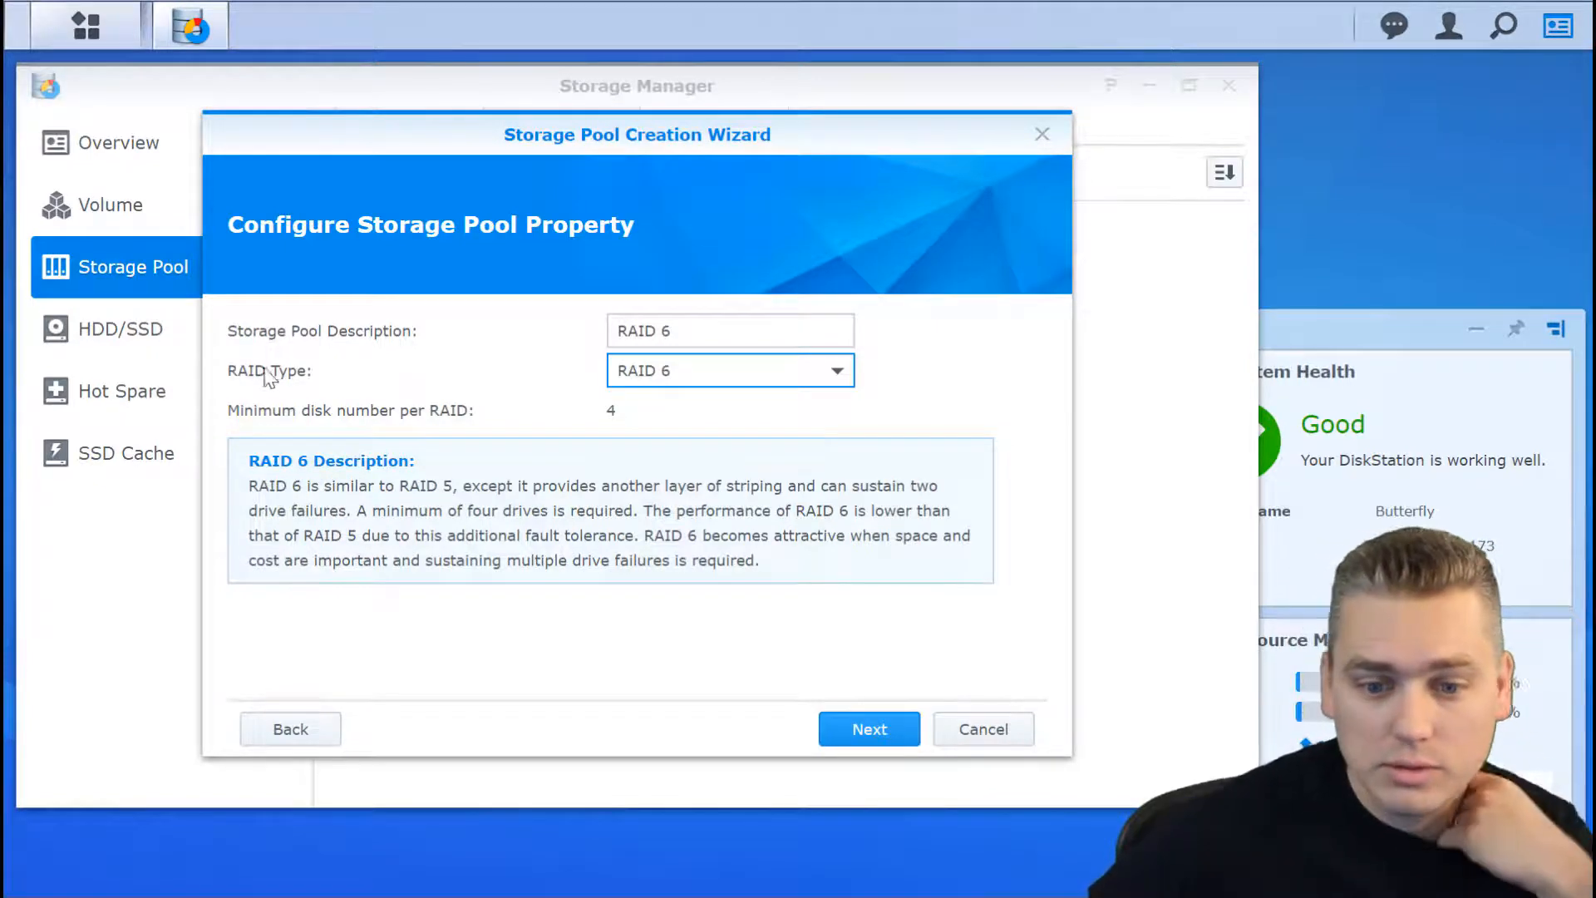
Continue to the disk selection with all four disks selected, try to proceed, and go back to the storage pool properties
{"action": "left_click", "coordinate": [862, 734]}
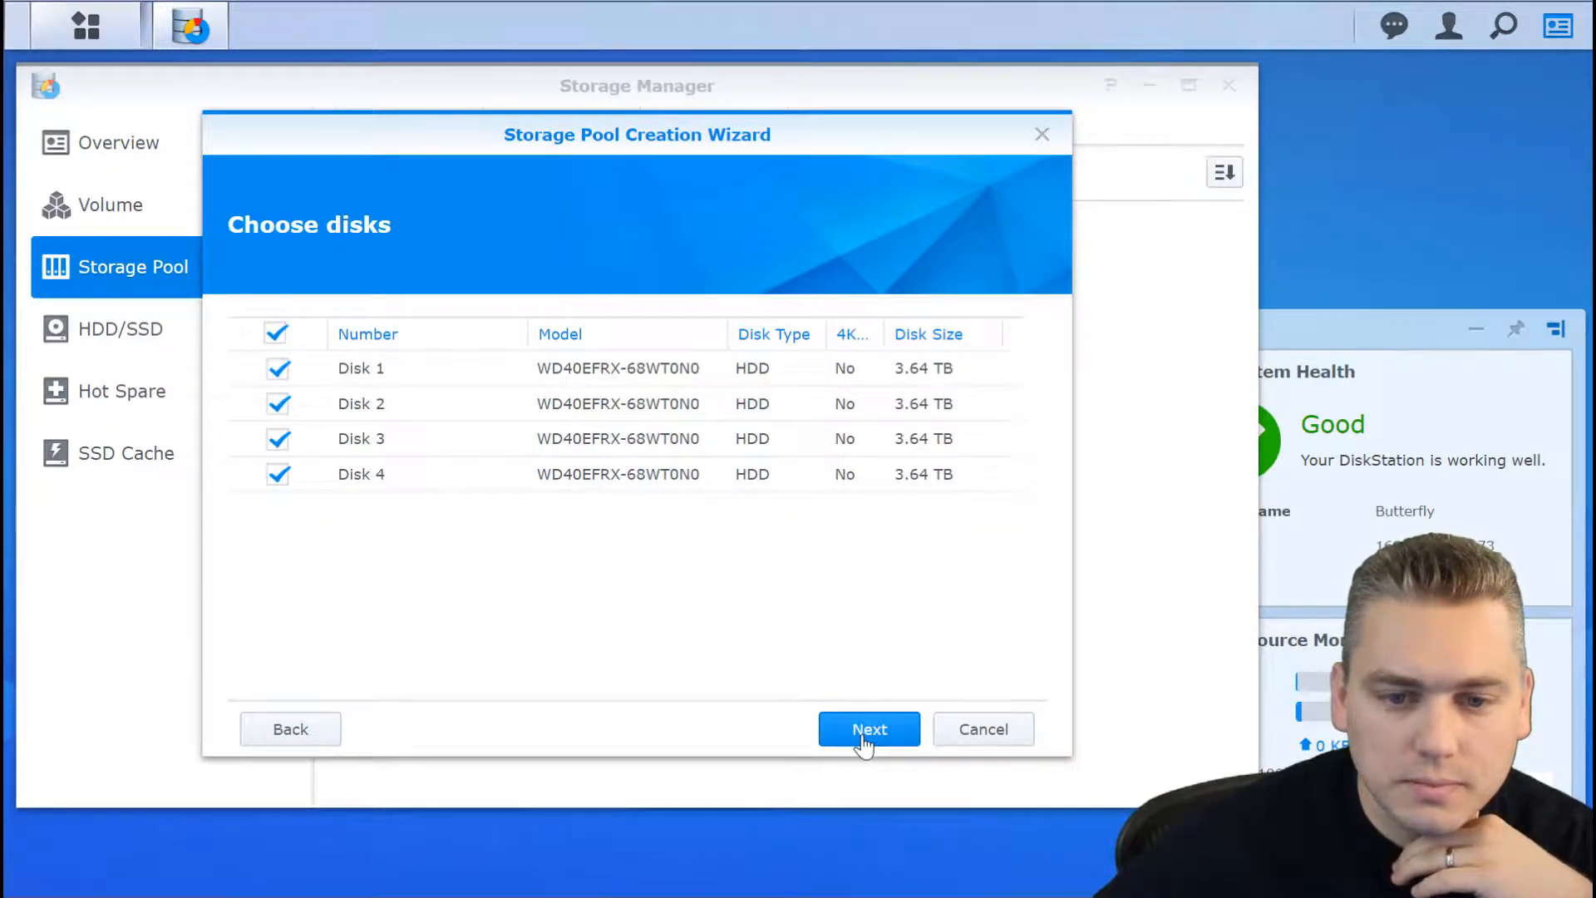
{"action": "left_click", "coordinate": [864, 744]}
{"action": "left_click", "coordinate": [919, 466]}
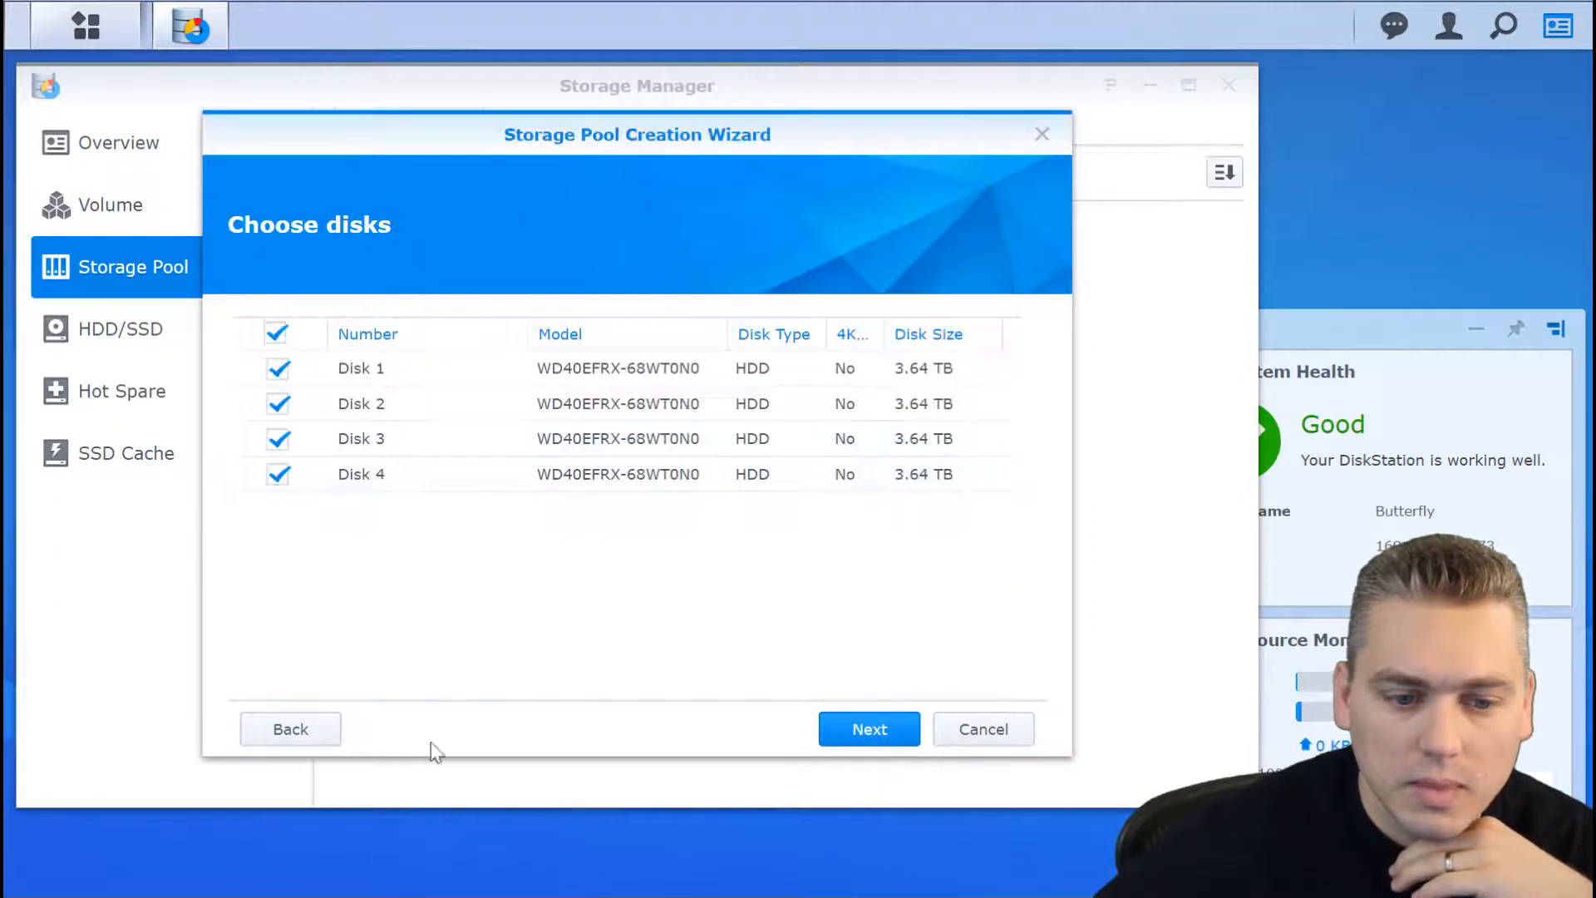
{"action": "left_click", "coordinate": [299, 730]}
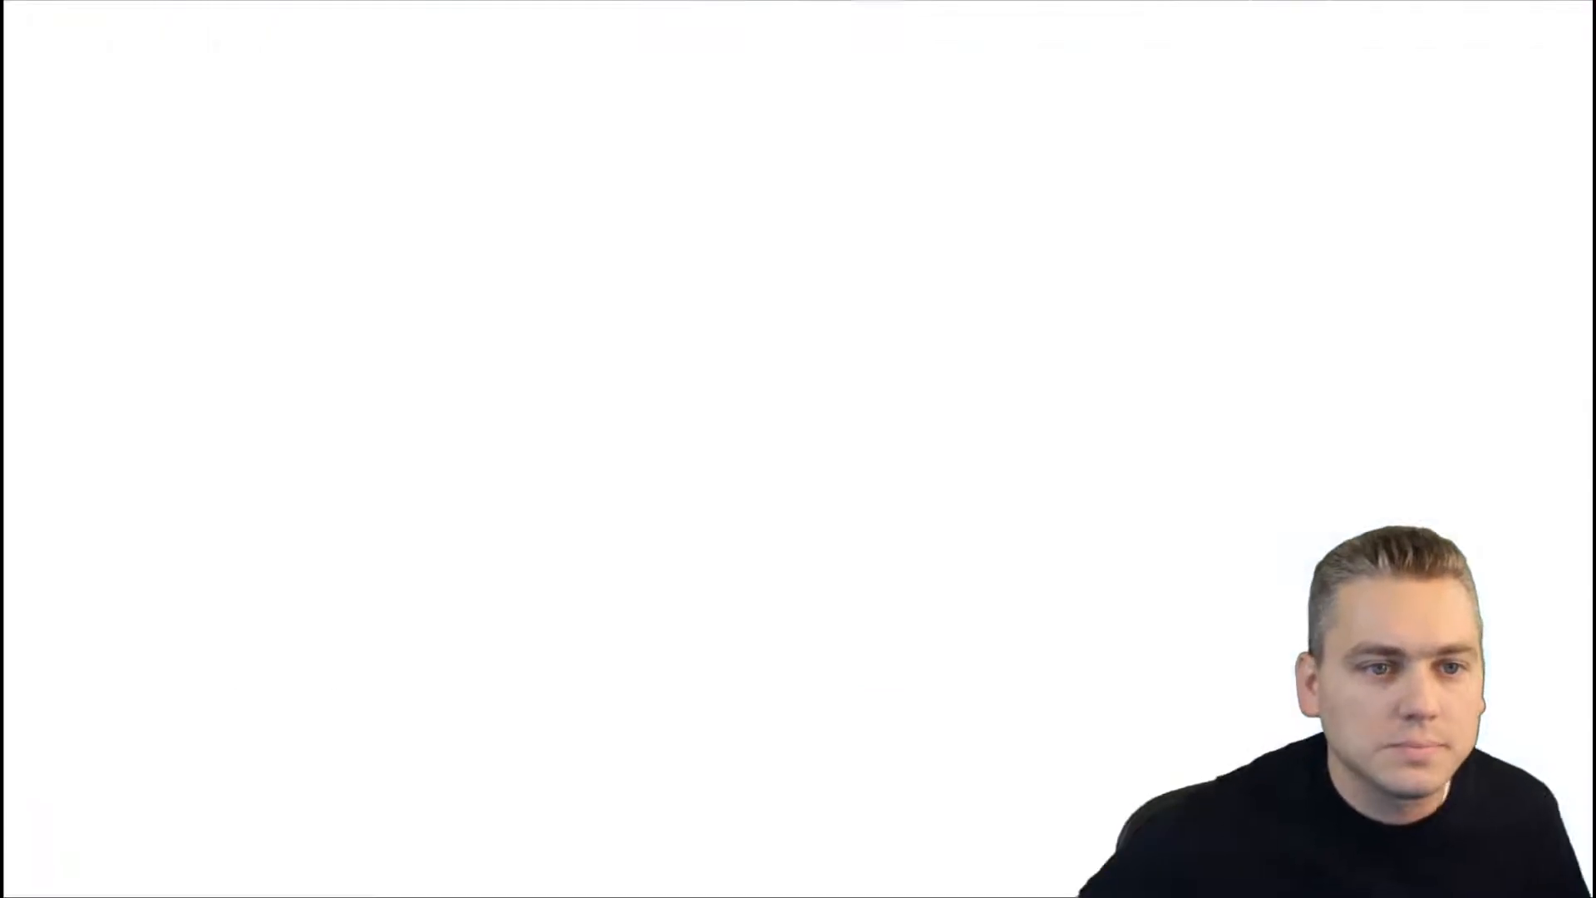
Switch to a browser, search Google for "raid configuration calculator" and open the Free RAID Calculator at raid-calculator.com
{"action": "type", "text": "raid configurati"}
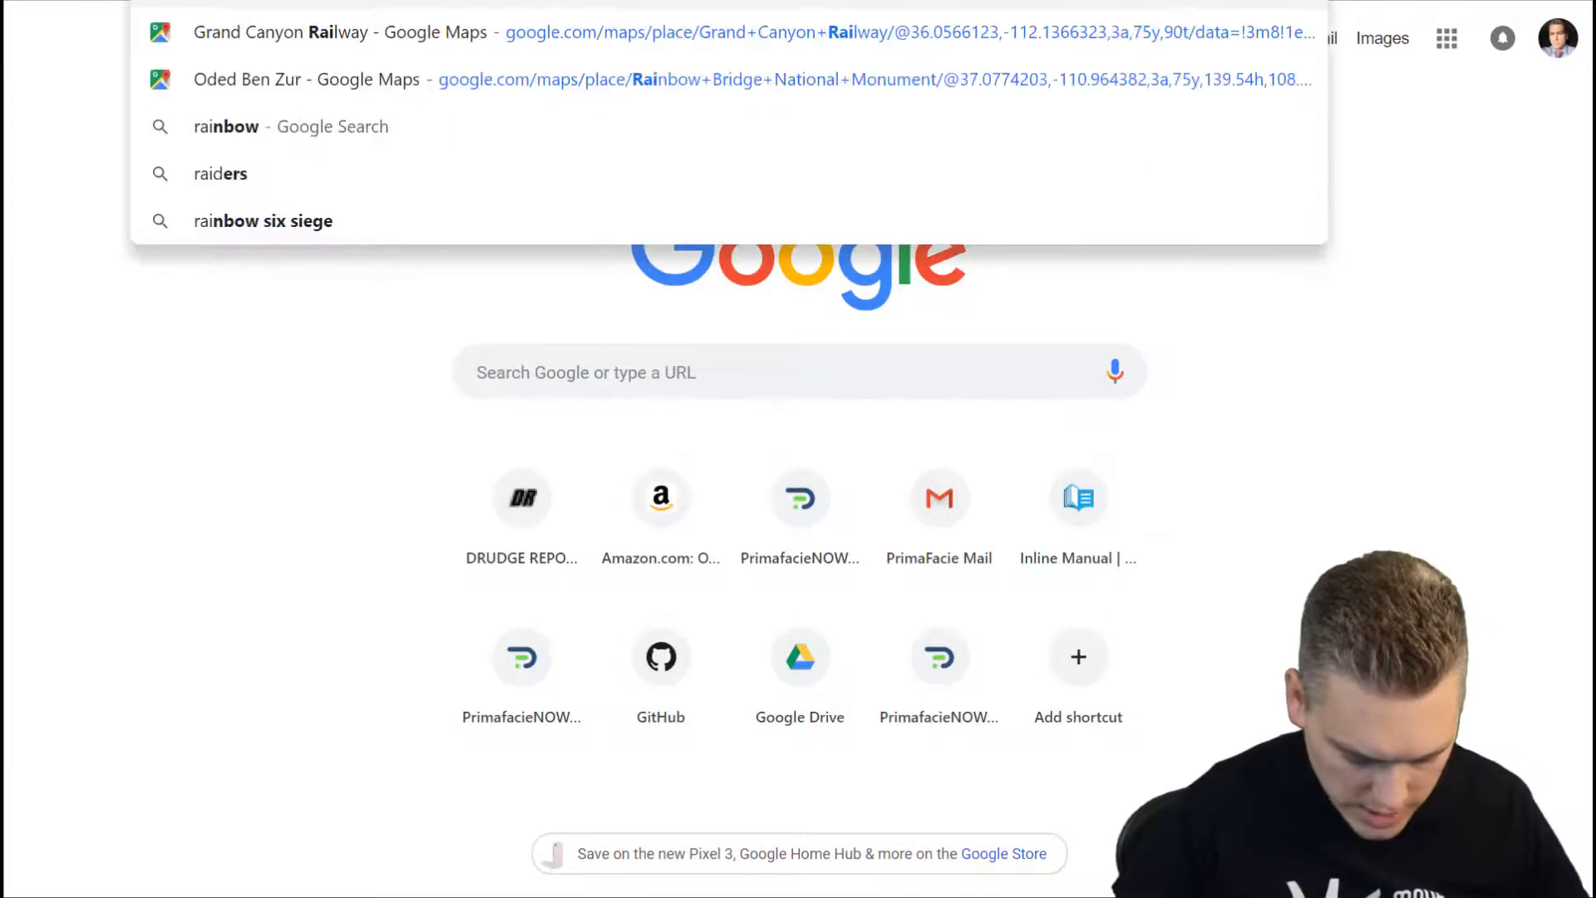
{"action": "type", "text": "on calculator"}
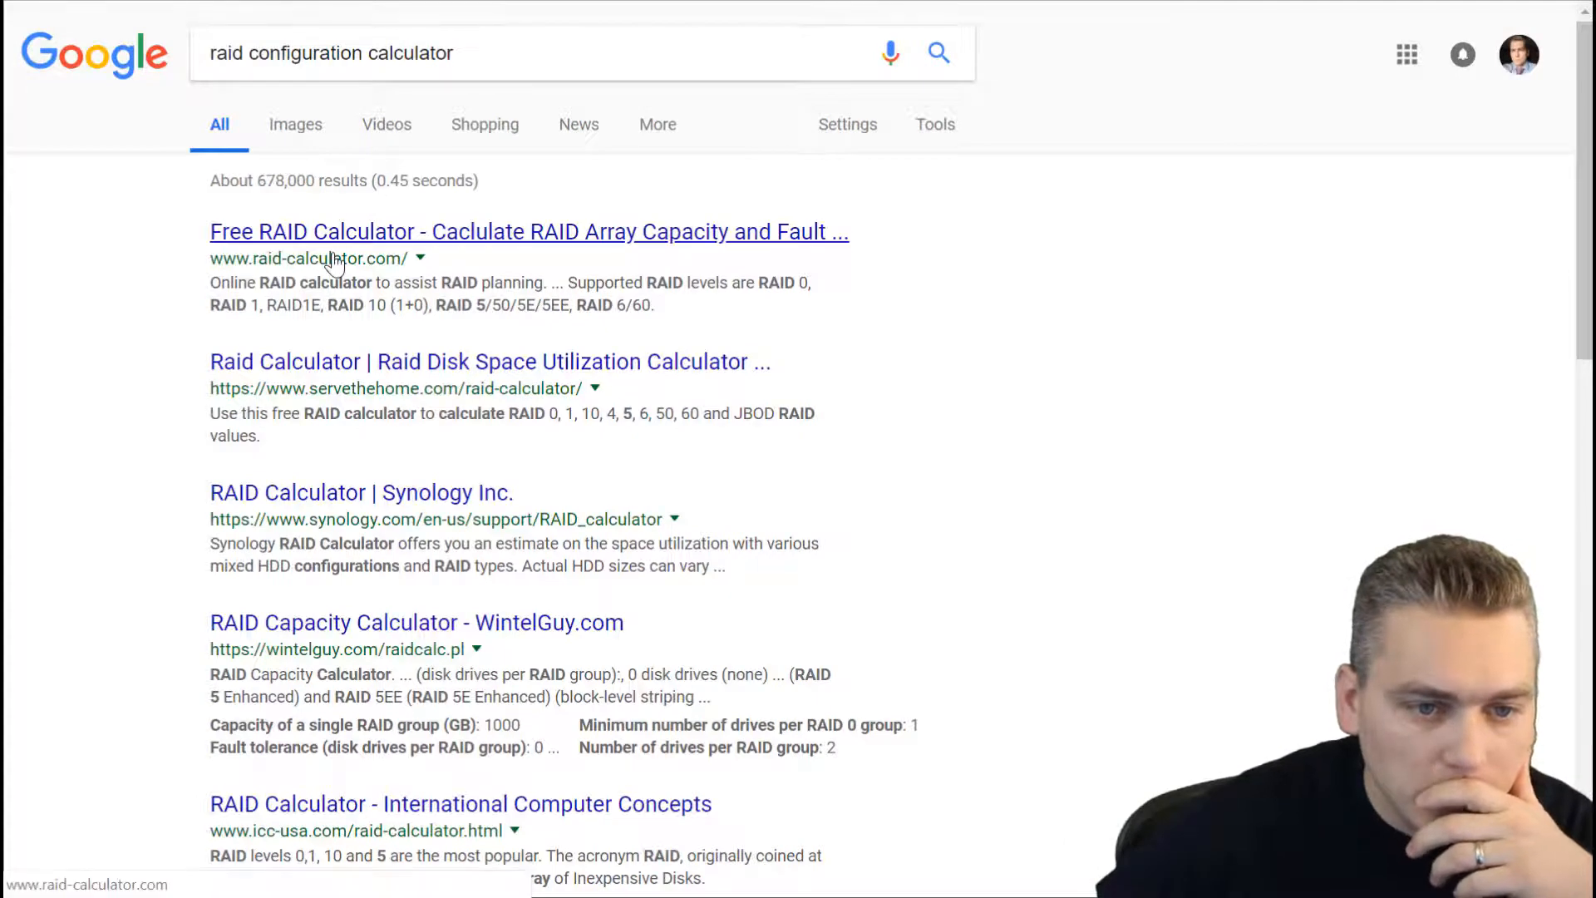
{"action": "left_click", "coordinate": [340, 238]}
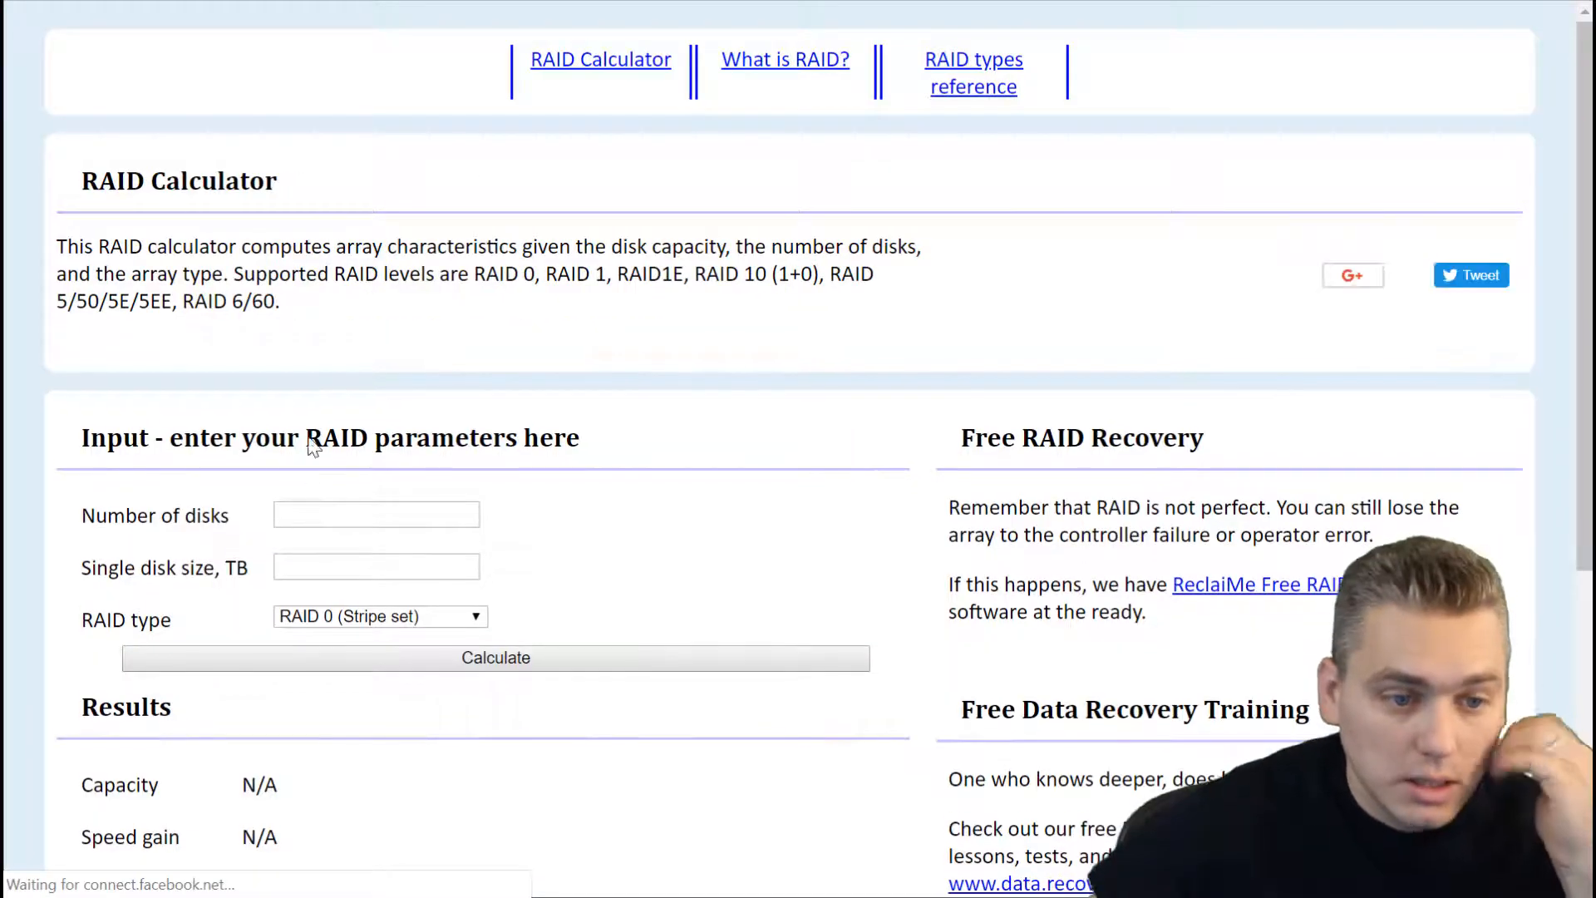
Calculate the array characteristics for 4 disks of 4 TB each in RAID 0 (Stripe set)
{"action": "left_click", "coordinate": [307, 504]}
{"action": "type", "text": "4"}
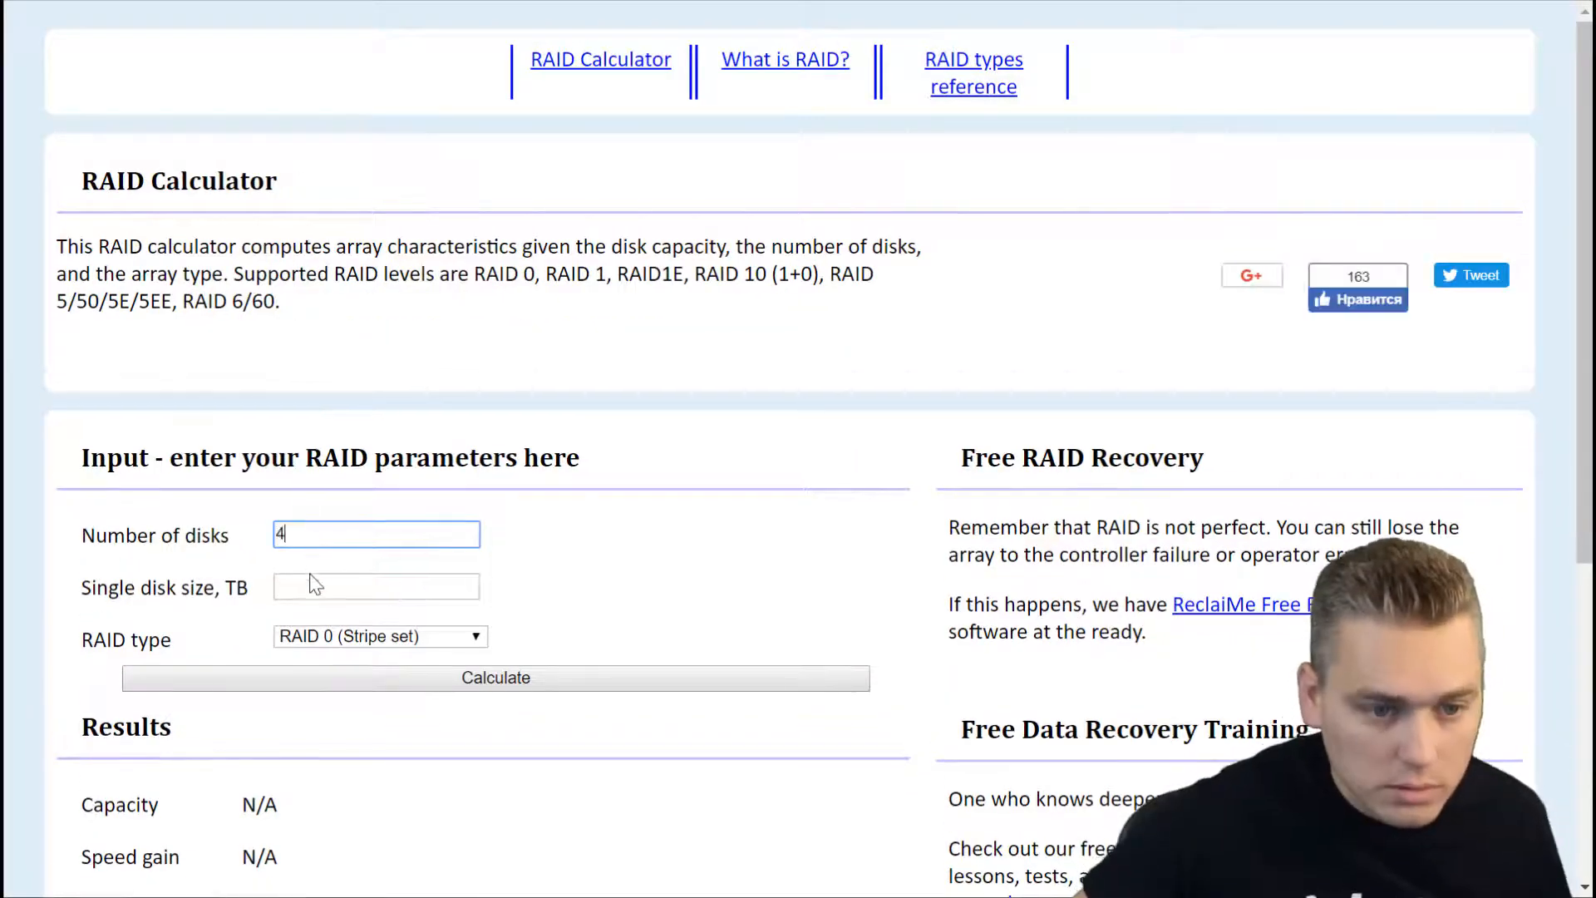
{"action": "left_click", "coordinate": [310, 583]}
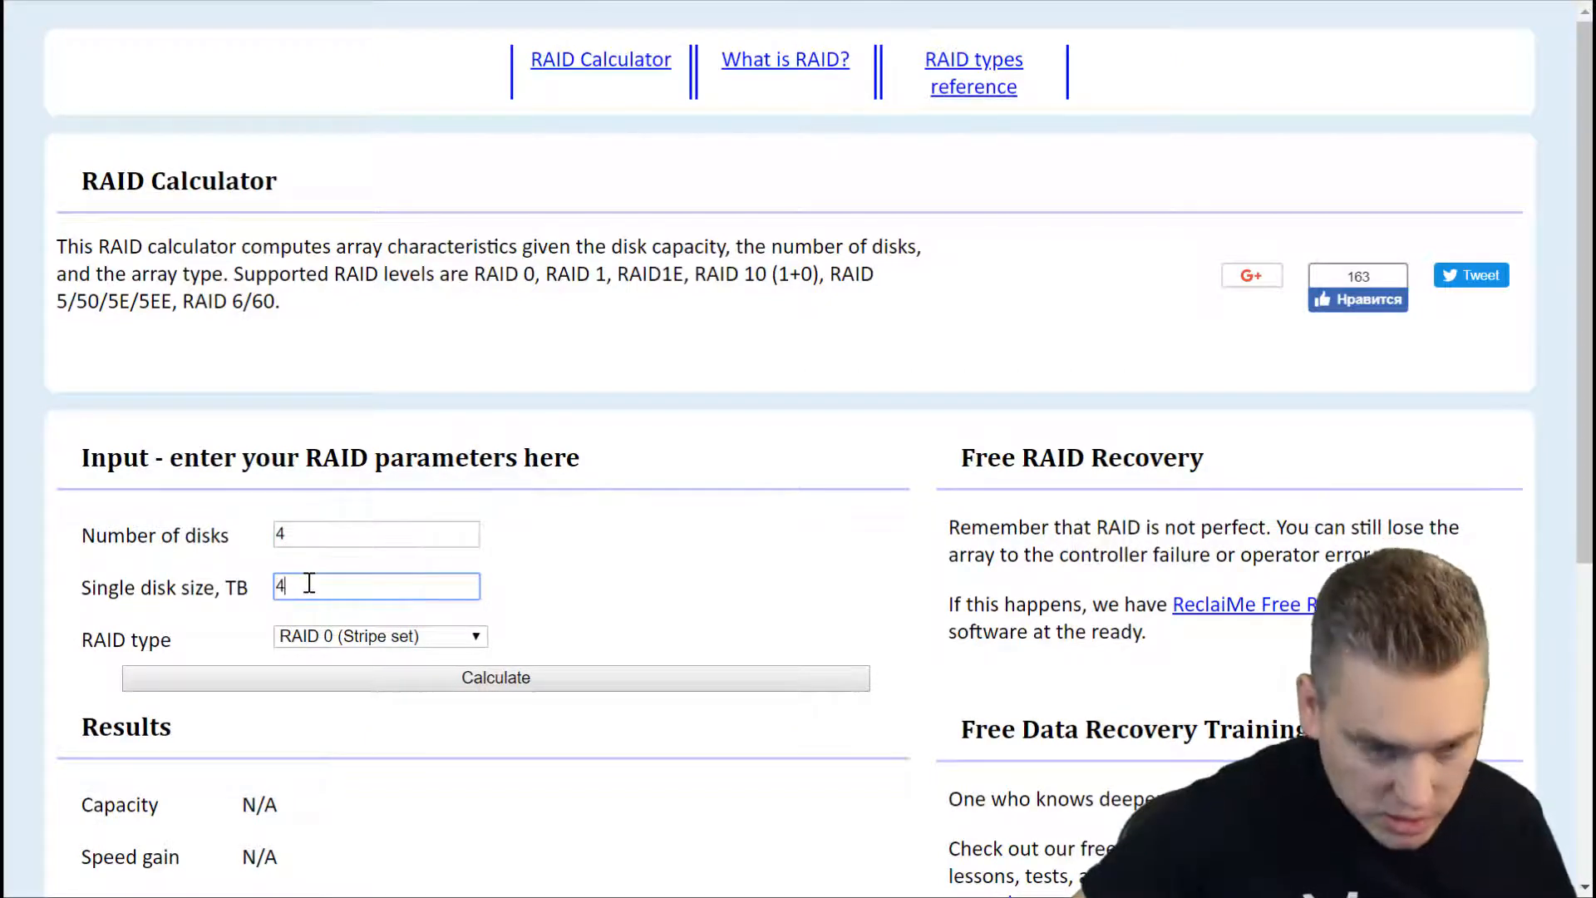
{"action": "left_click", "coordinate": [656, 624]}
{"action": "scroll", "coordinate": [651, 624], "scroll_direction": "down", "scroll_amount": 1}
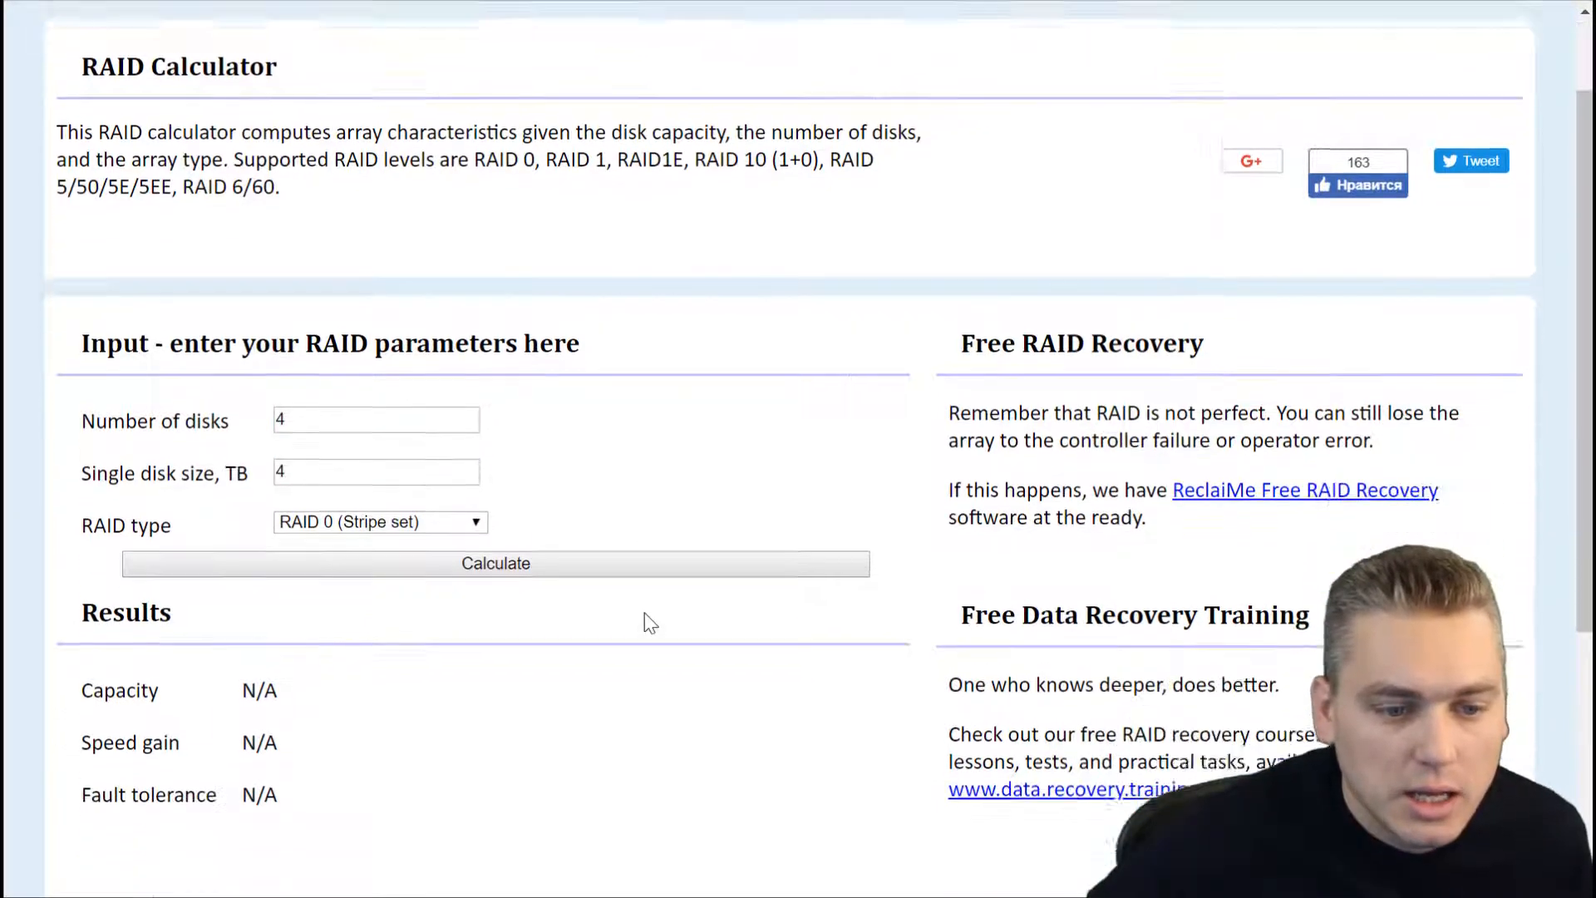
{"action": "scroll", "coordinate": [651, 623], "scroll_direction": "down", "scroll_amount": 1}
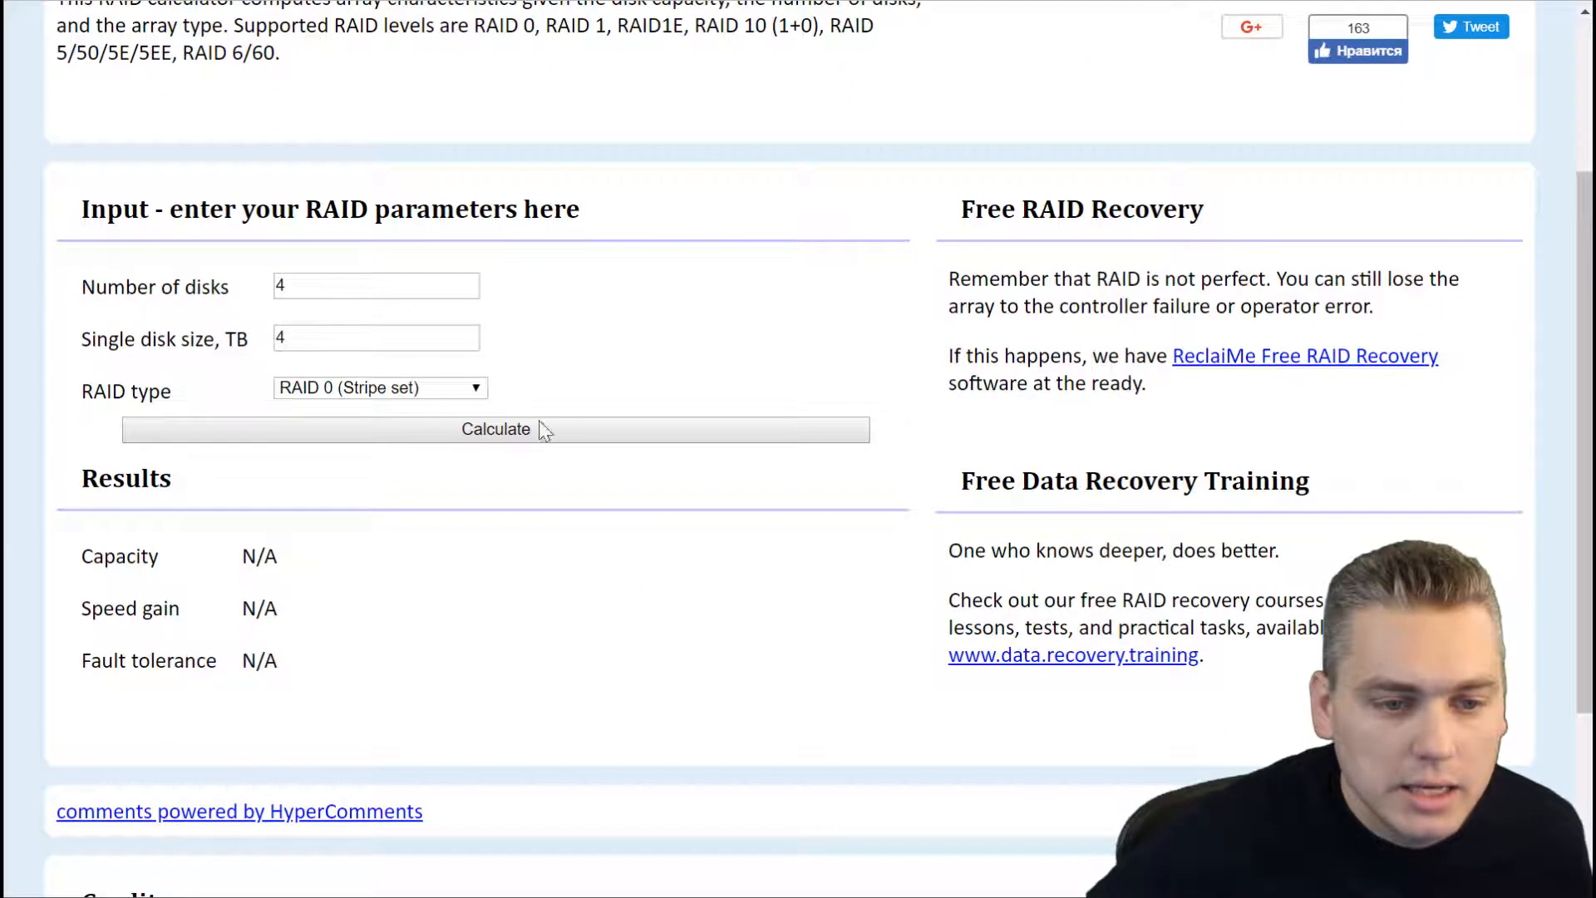
{"action": "left_click", "coordinate": [469, 439]}
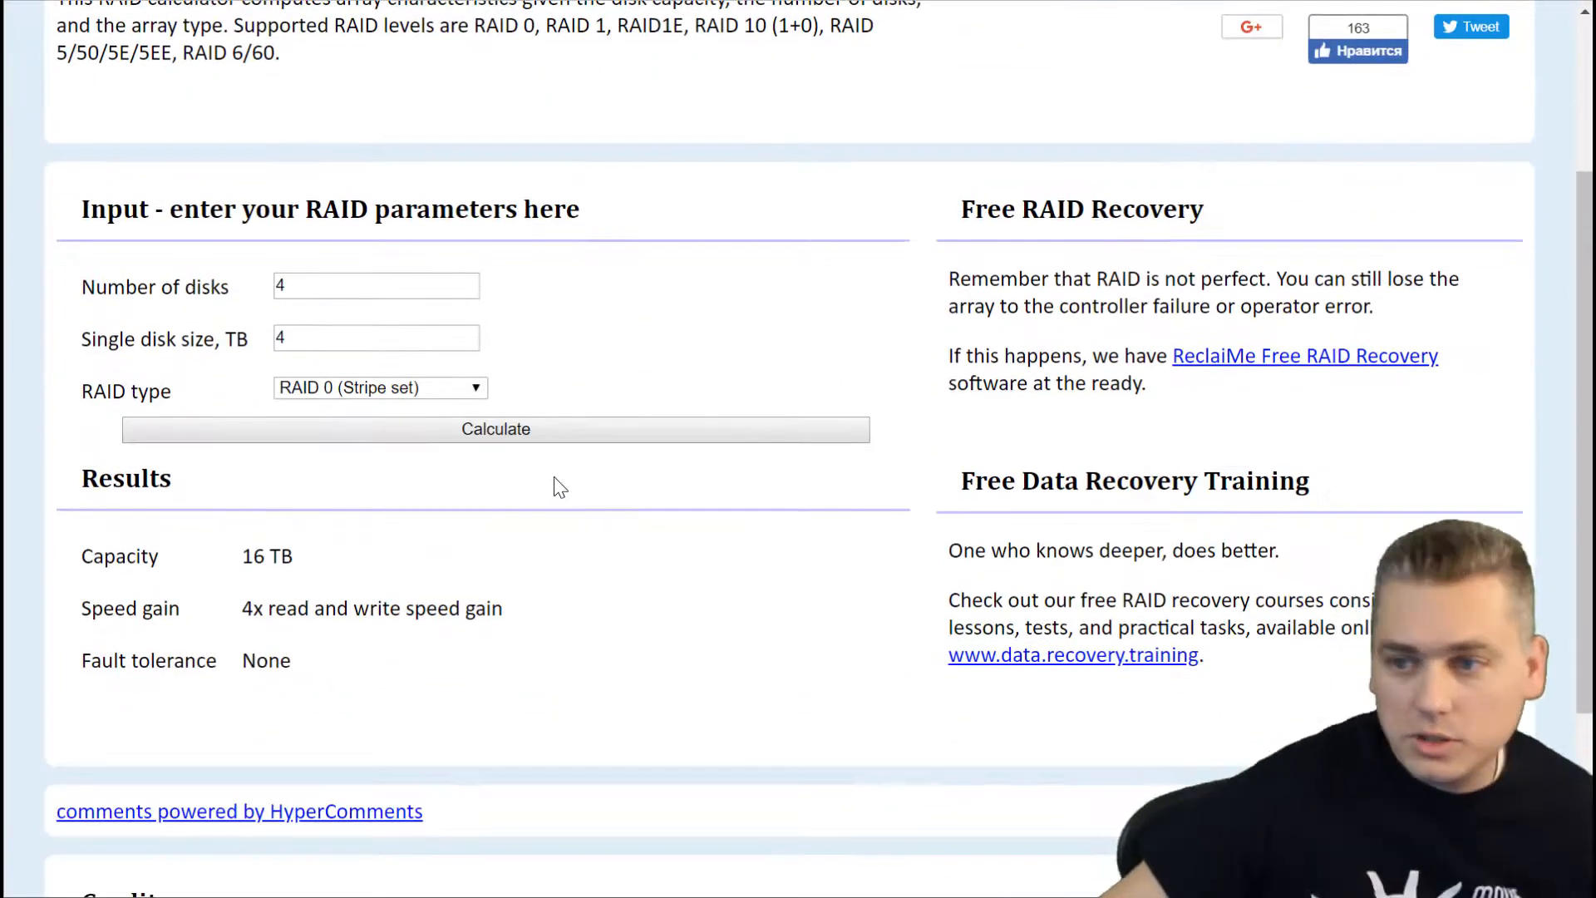
Change the RAID type to RAID 5E (Parity+spare), recalculate and view the results
{"action": "left_click", "coordinate": [478, 389]}
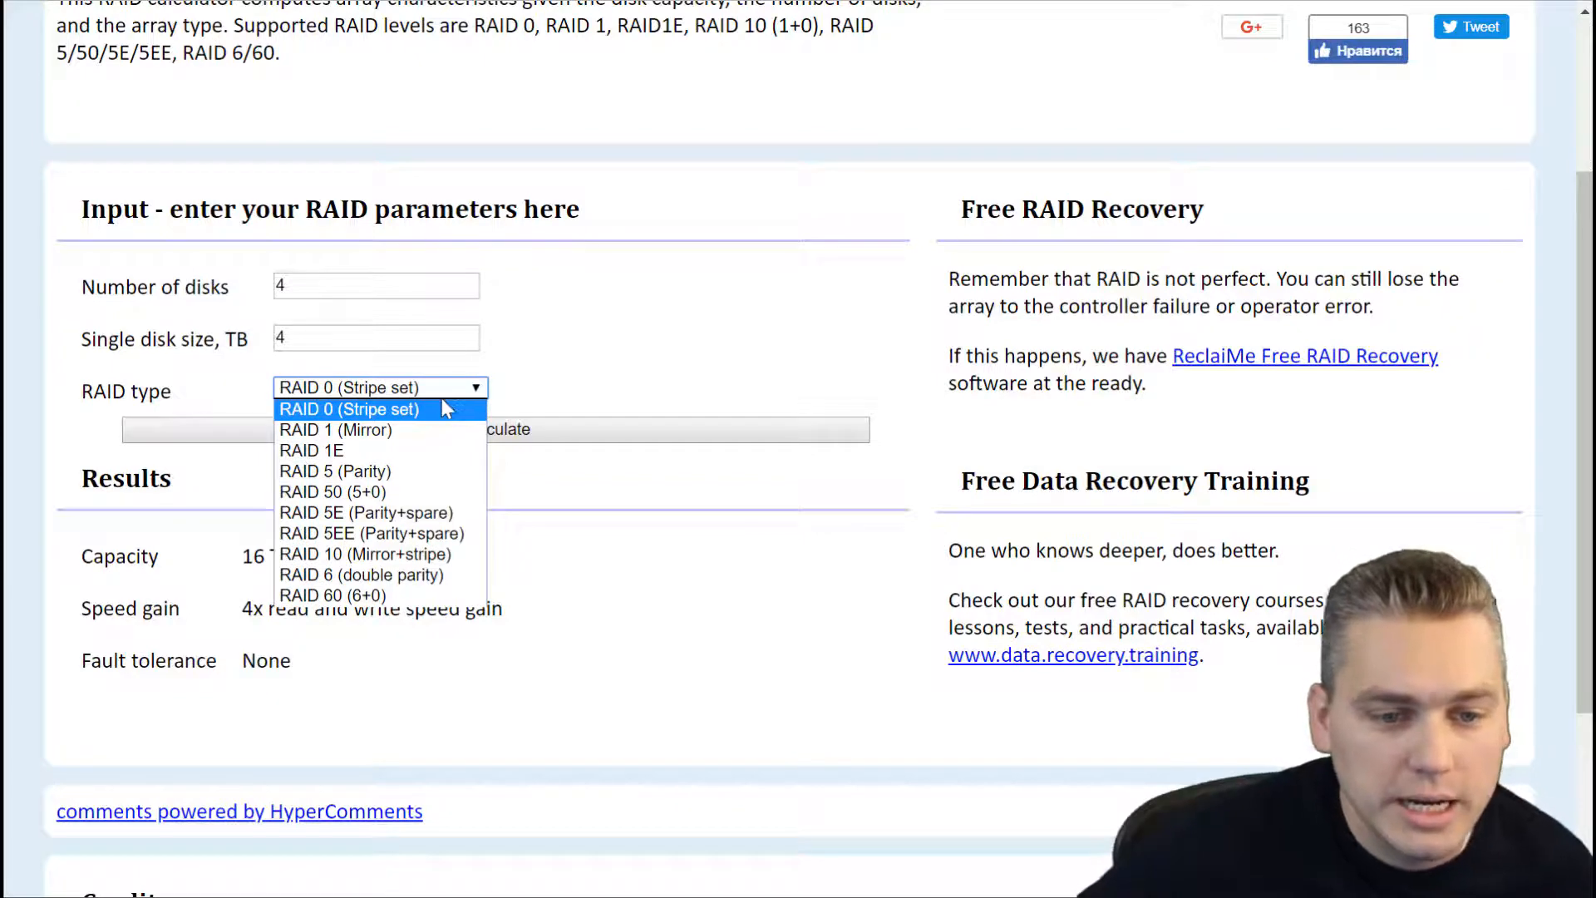
{"action": "left_click", "coordinate": [400, 512]}
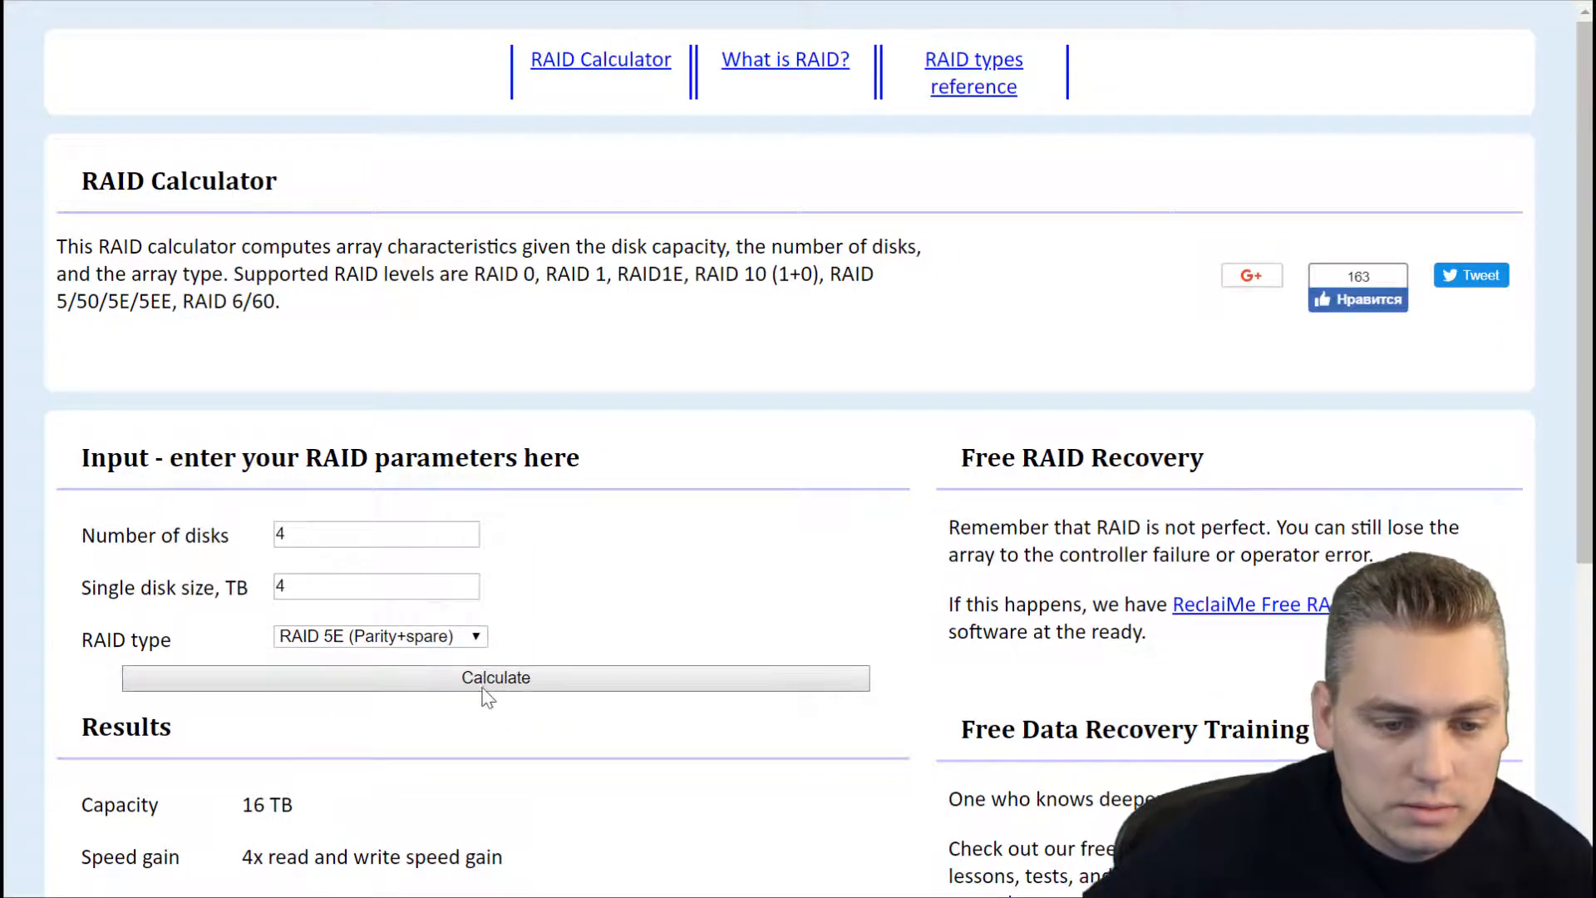
{"action": "left_click", "coordinate": [488, 692]}
{"action": "scroll", "coordinate": [466, 690], "scroll_direction": "down", "scroll_amount": 3}
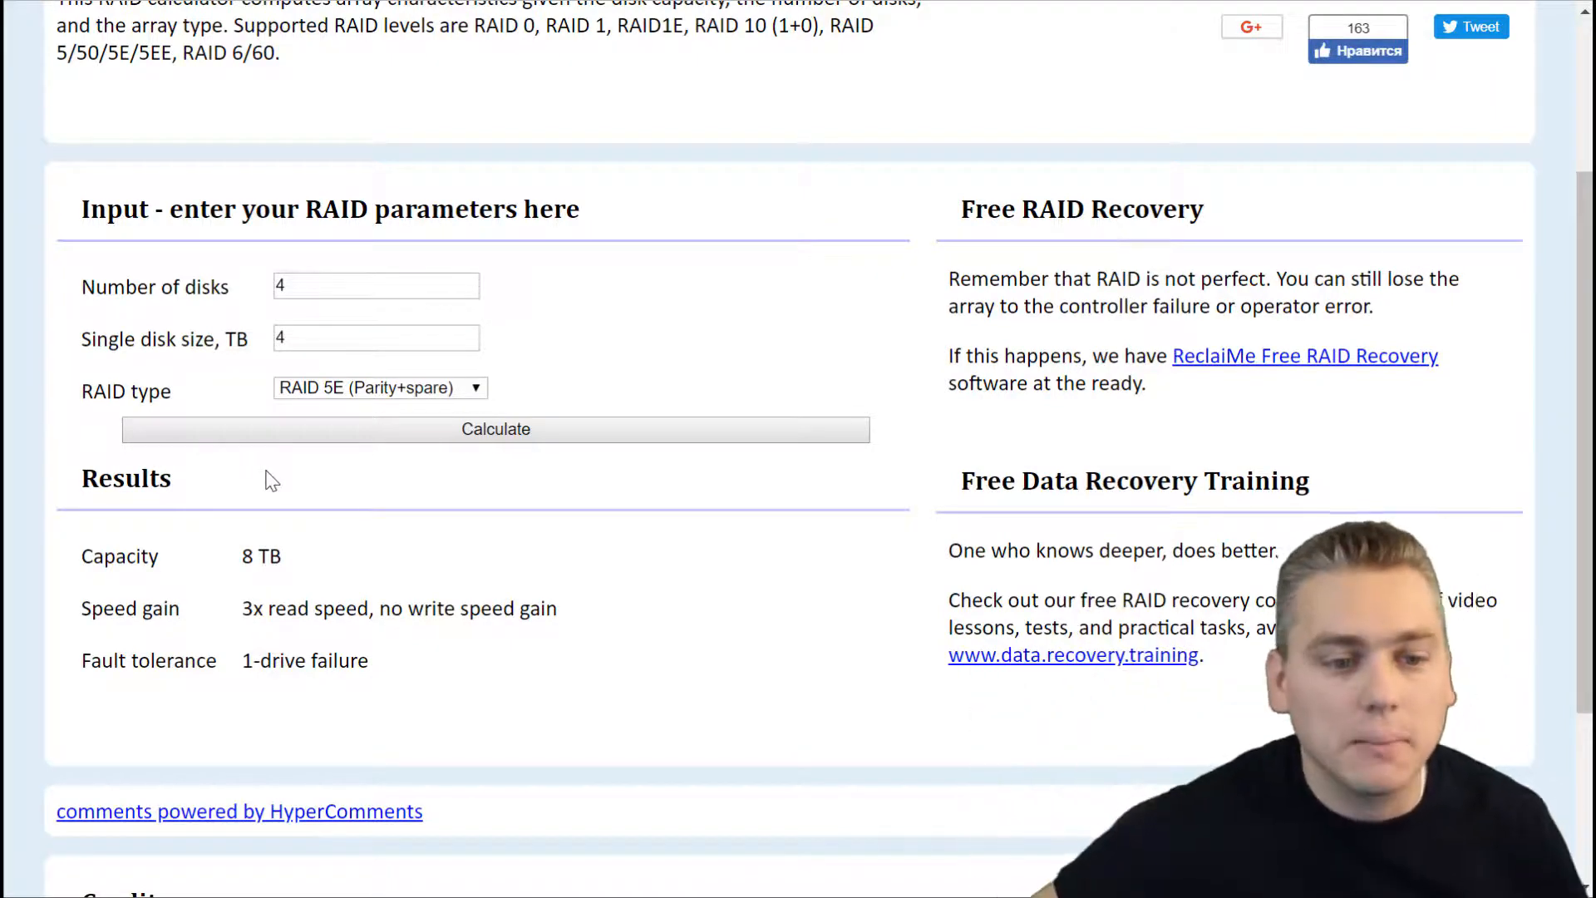
Try calculating the same four-disk array as RAID 60 (6+0), leaving the parity RAIDs count empty
{"action": "left_click", "coordinate": [424, 390]}
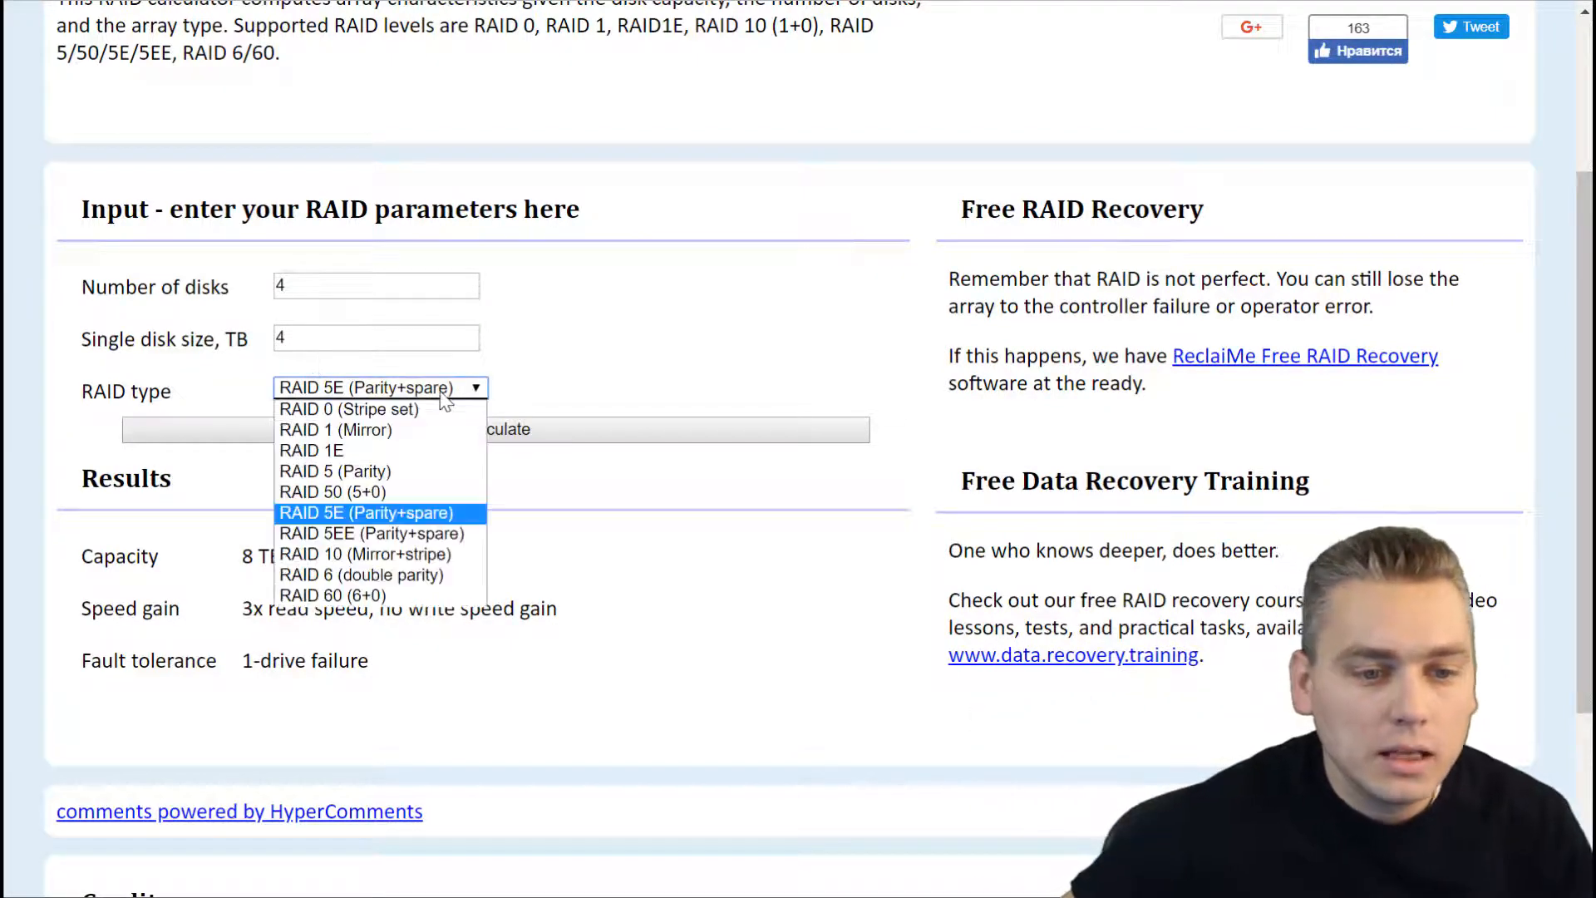
{"action": "left_click", "coordinate": [403, 593]}
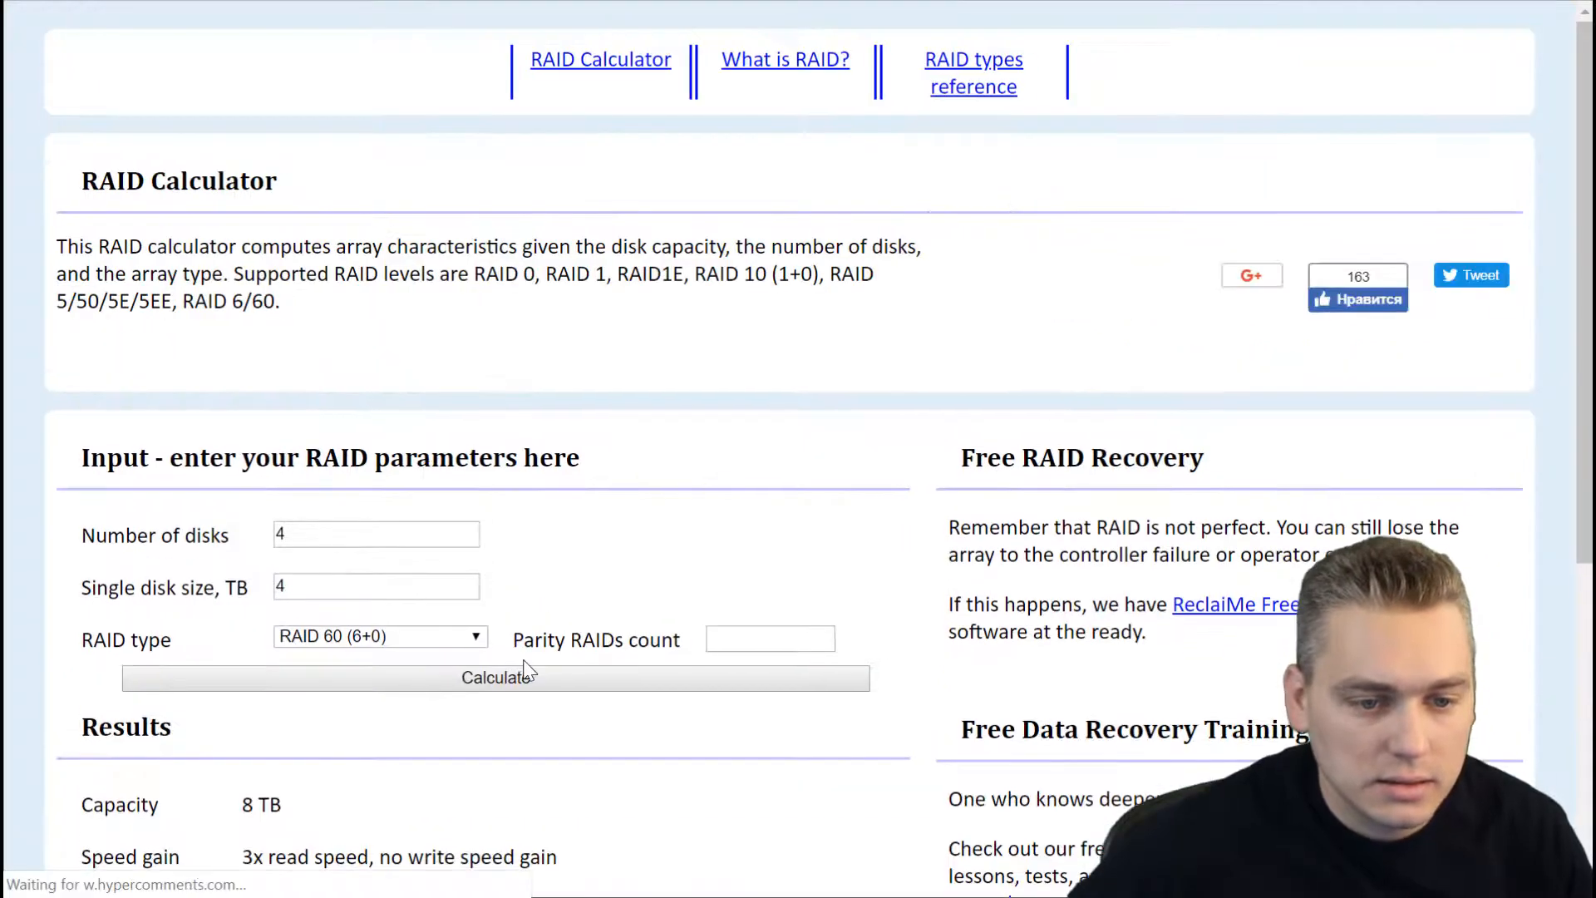
{"action": "left_click", "coordinate": [529, 679]}
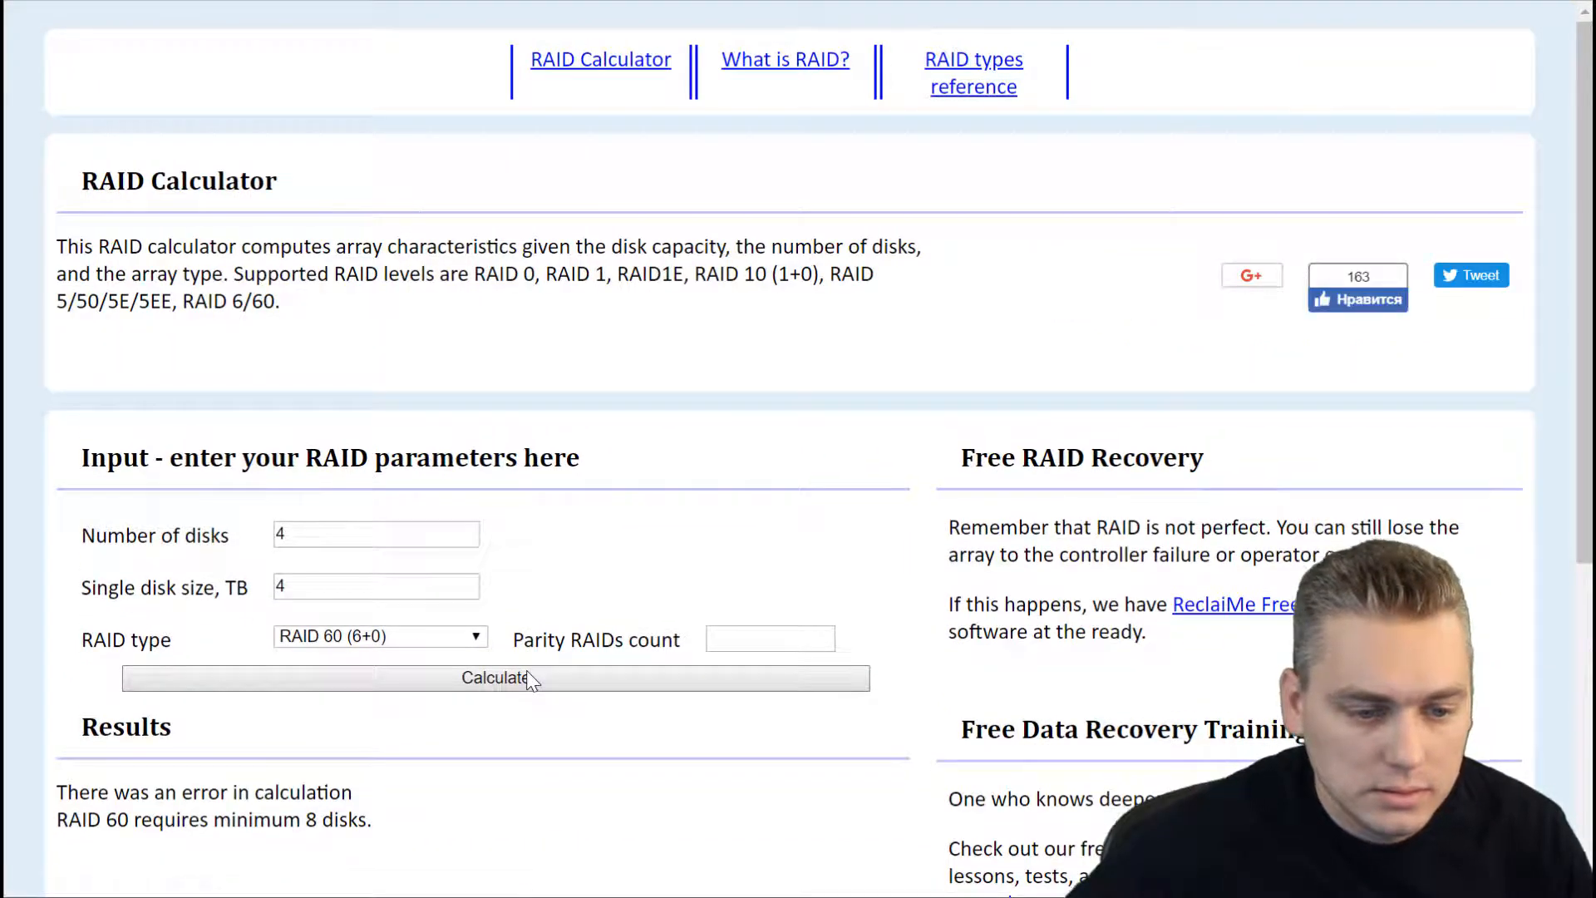
Recalculate the array with RAID 6 (double parity) and view its capacity, speed gain and fault tolerance
{"action": "left_click", "coordinate": [477, 639]}
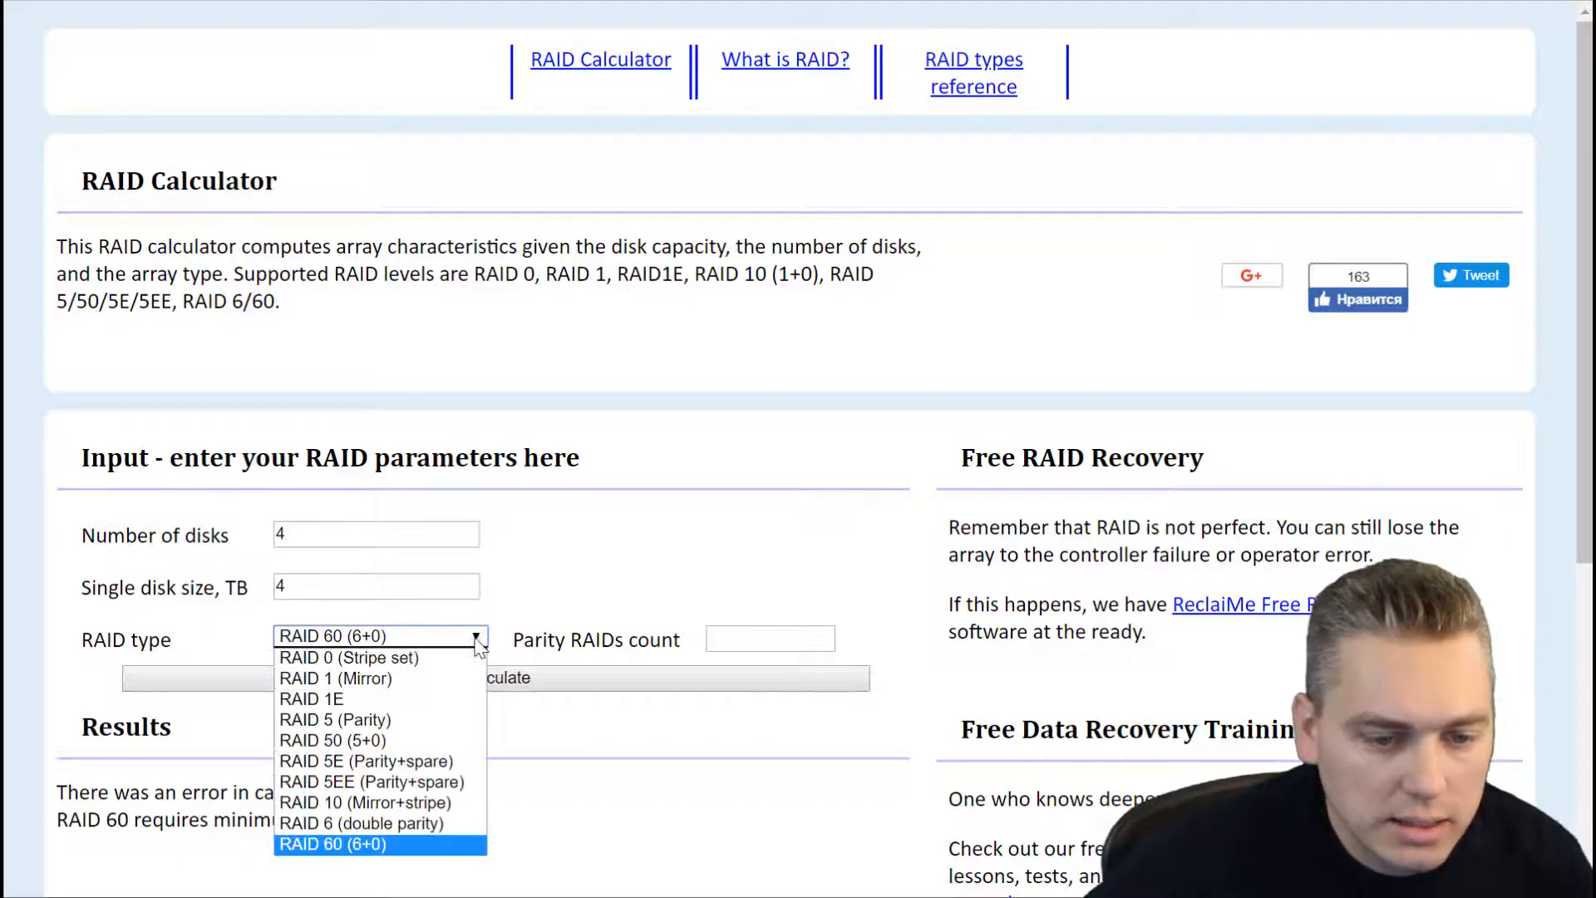
{"action": "left_click", "coordinate": [439, 823]}
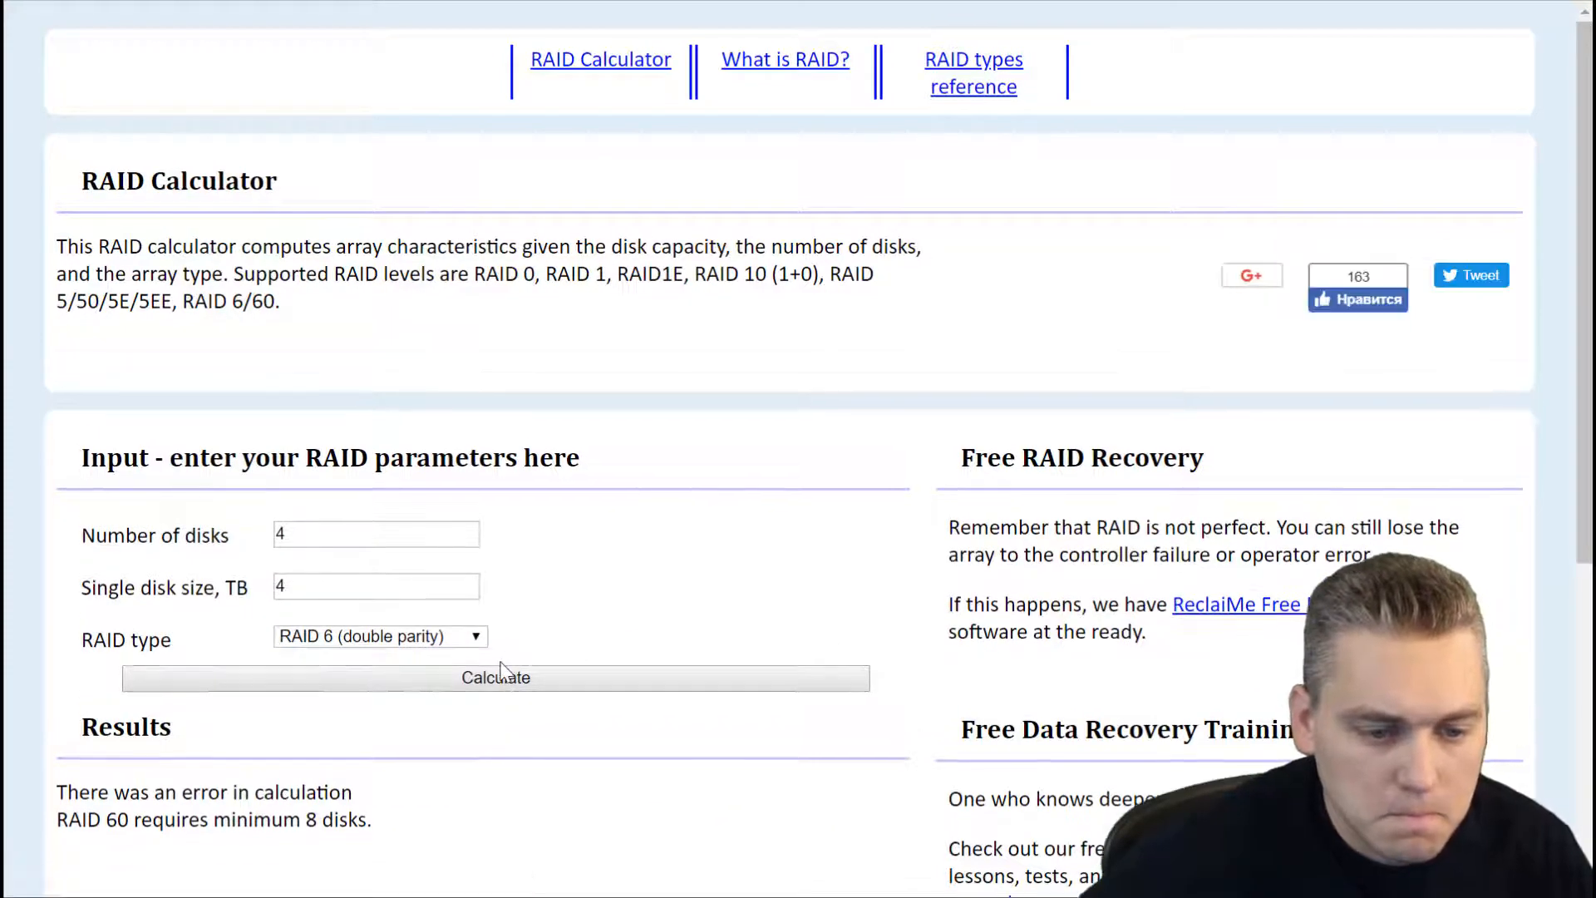
{"action": "left_click", "coordinate": [471, 680]}
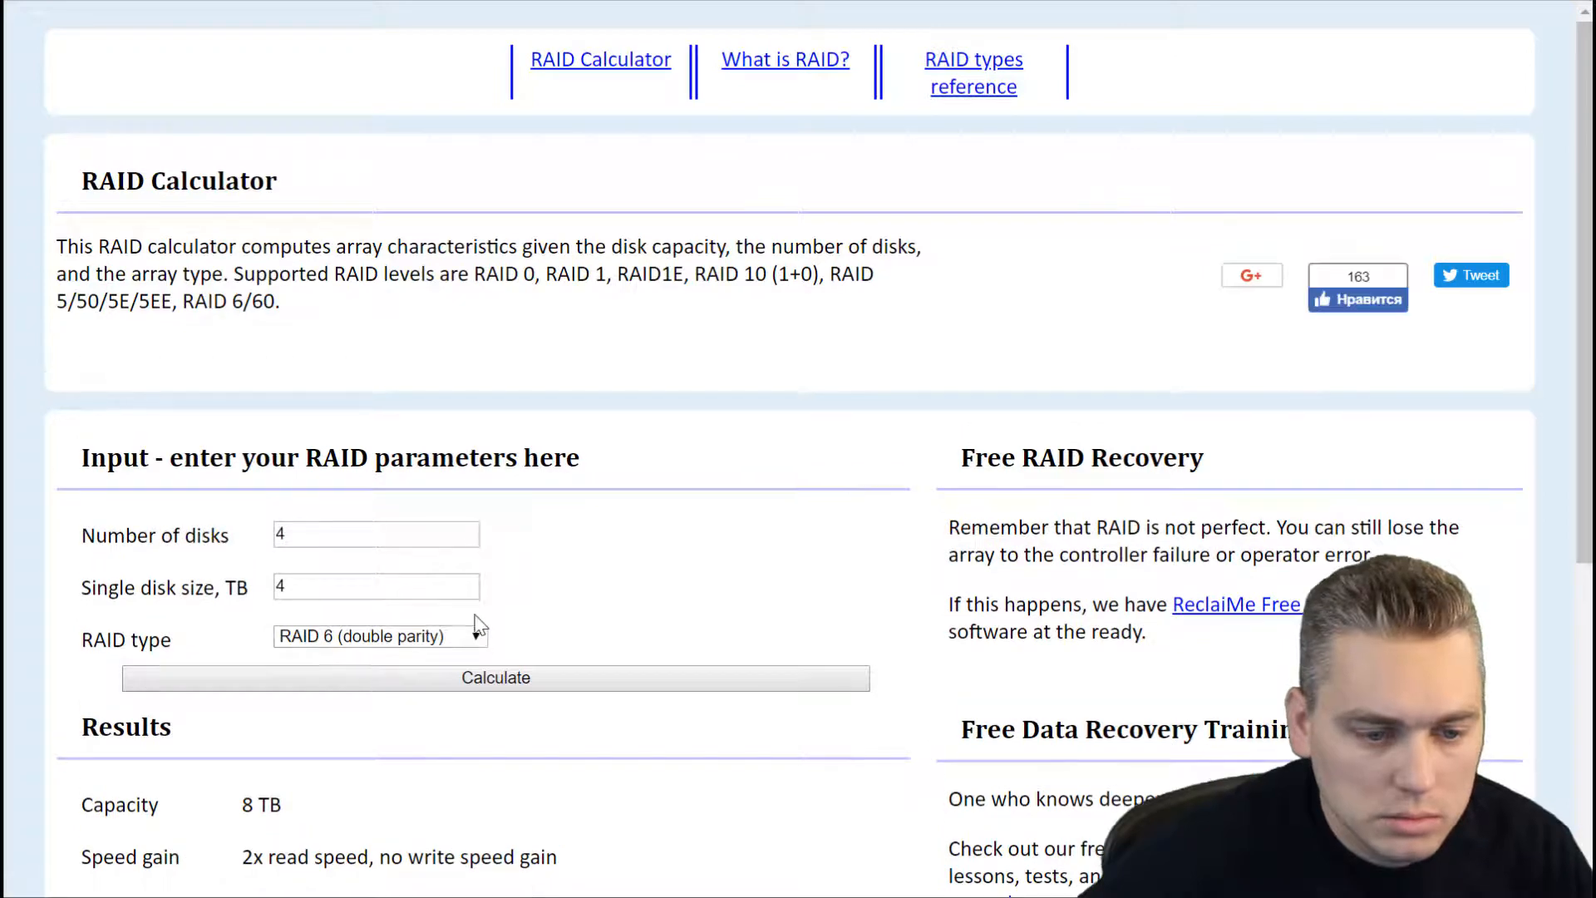
{"action": "scroll", "coordinate": [495, 698], "scroll_direction": "down", "scroll_amount": 3}
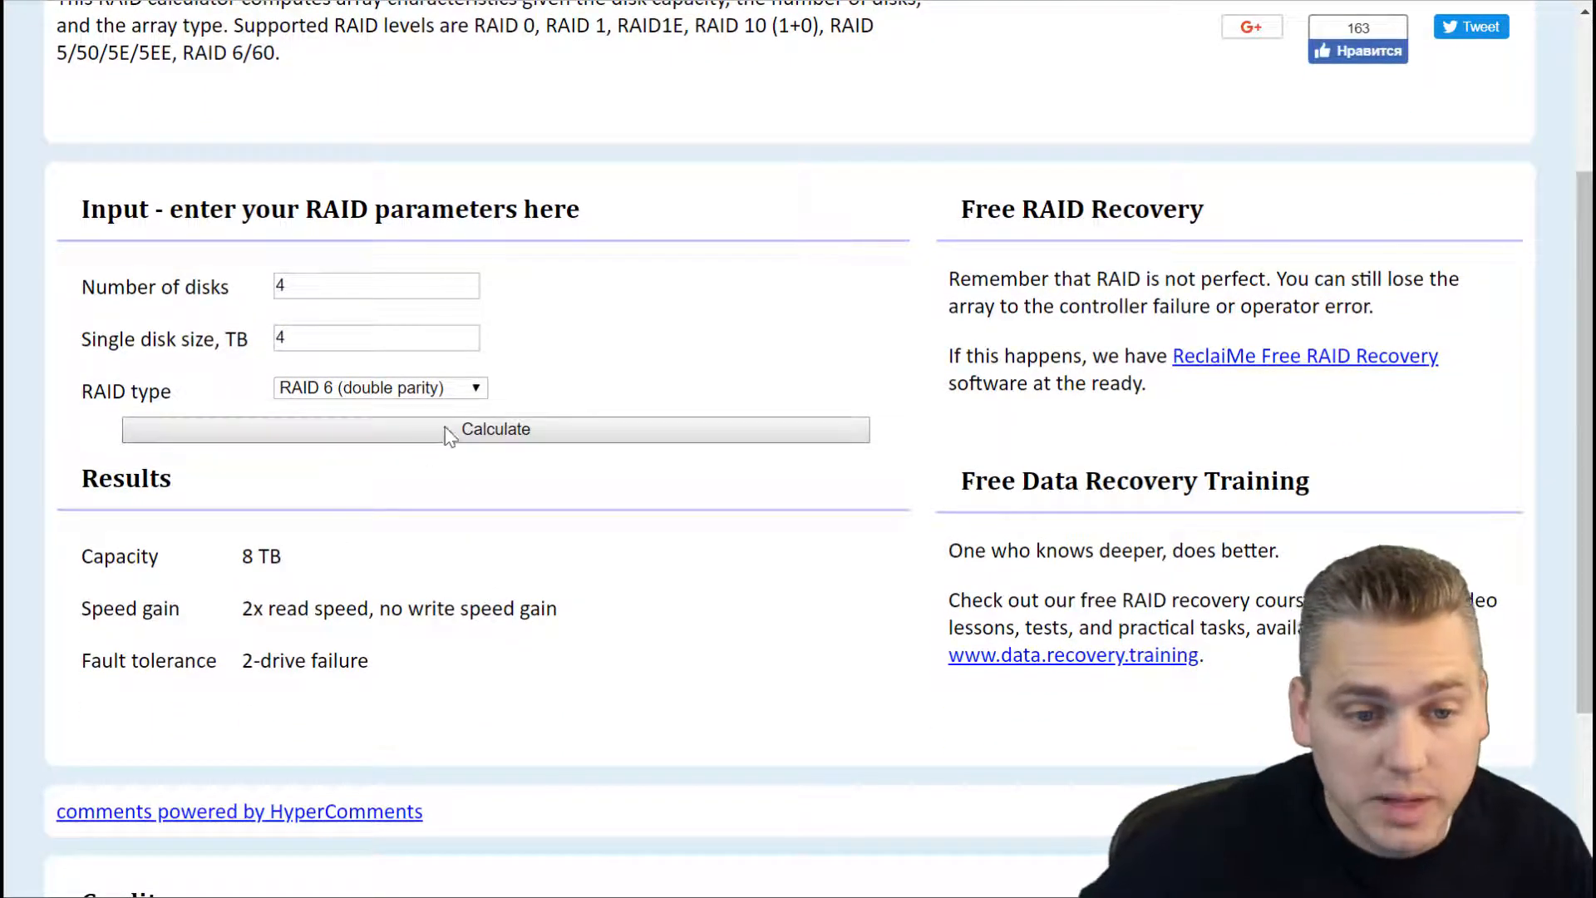
Switch the calculator's RAID type to RAID 0 (Stripe set) and return it to RAID 6 (double parity)
{"action": "left_click", "coordinate": [475, 389]}
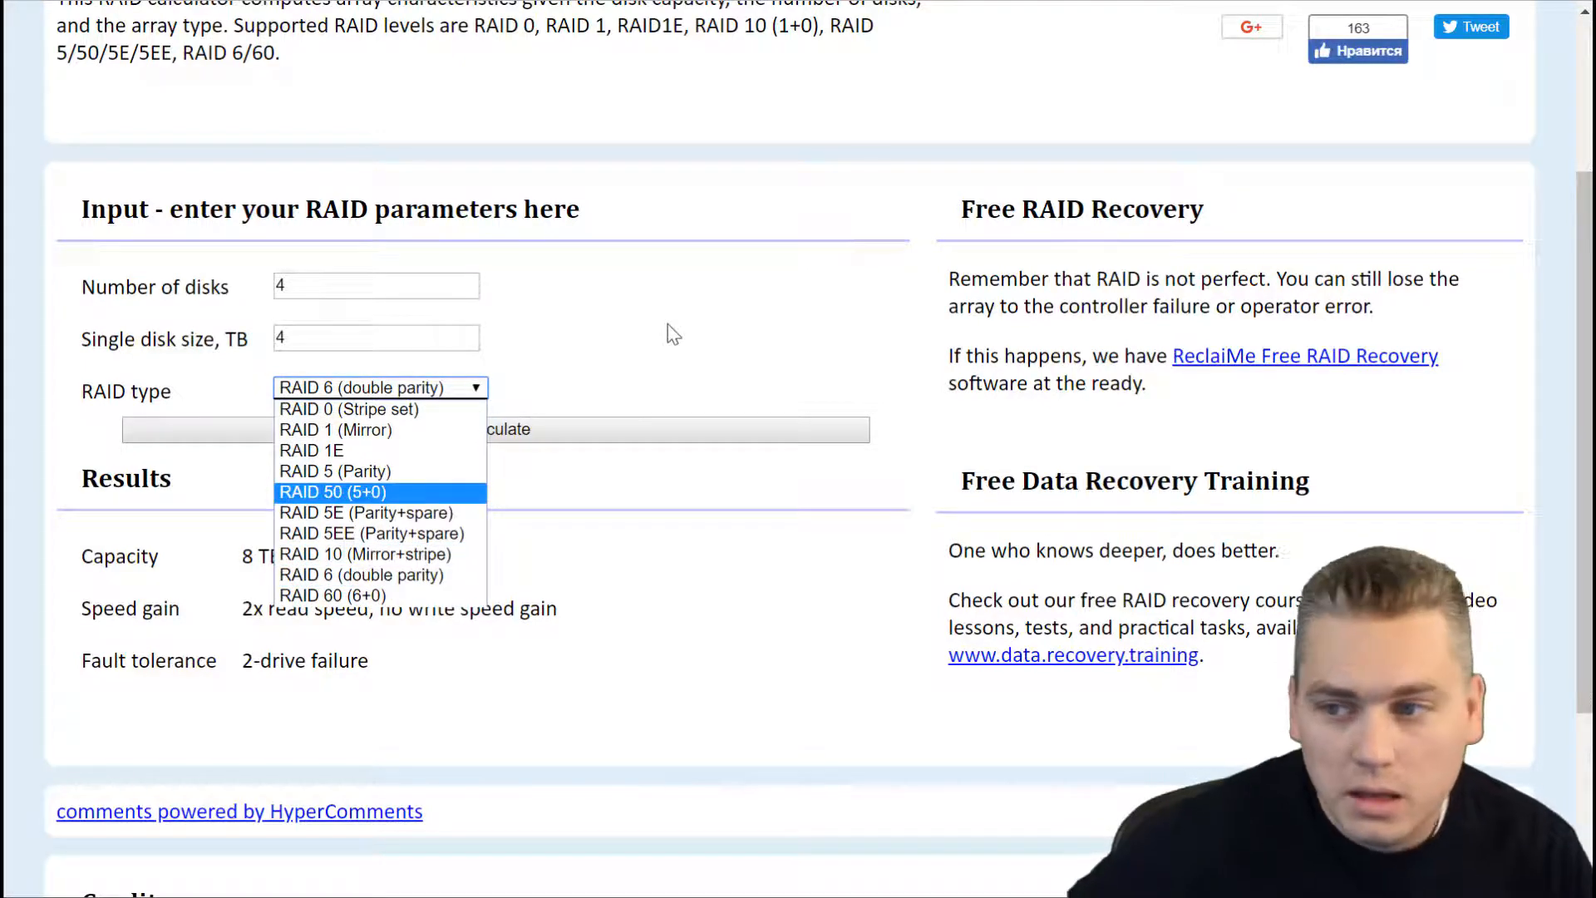
{"action": "left_click", "coordinate": [403, 412]}
{"action": "scroll", "coordinate": [404, 419], "scroll_direction": "up", "scroll_amount": 3}
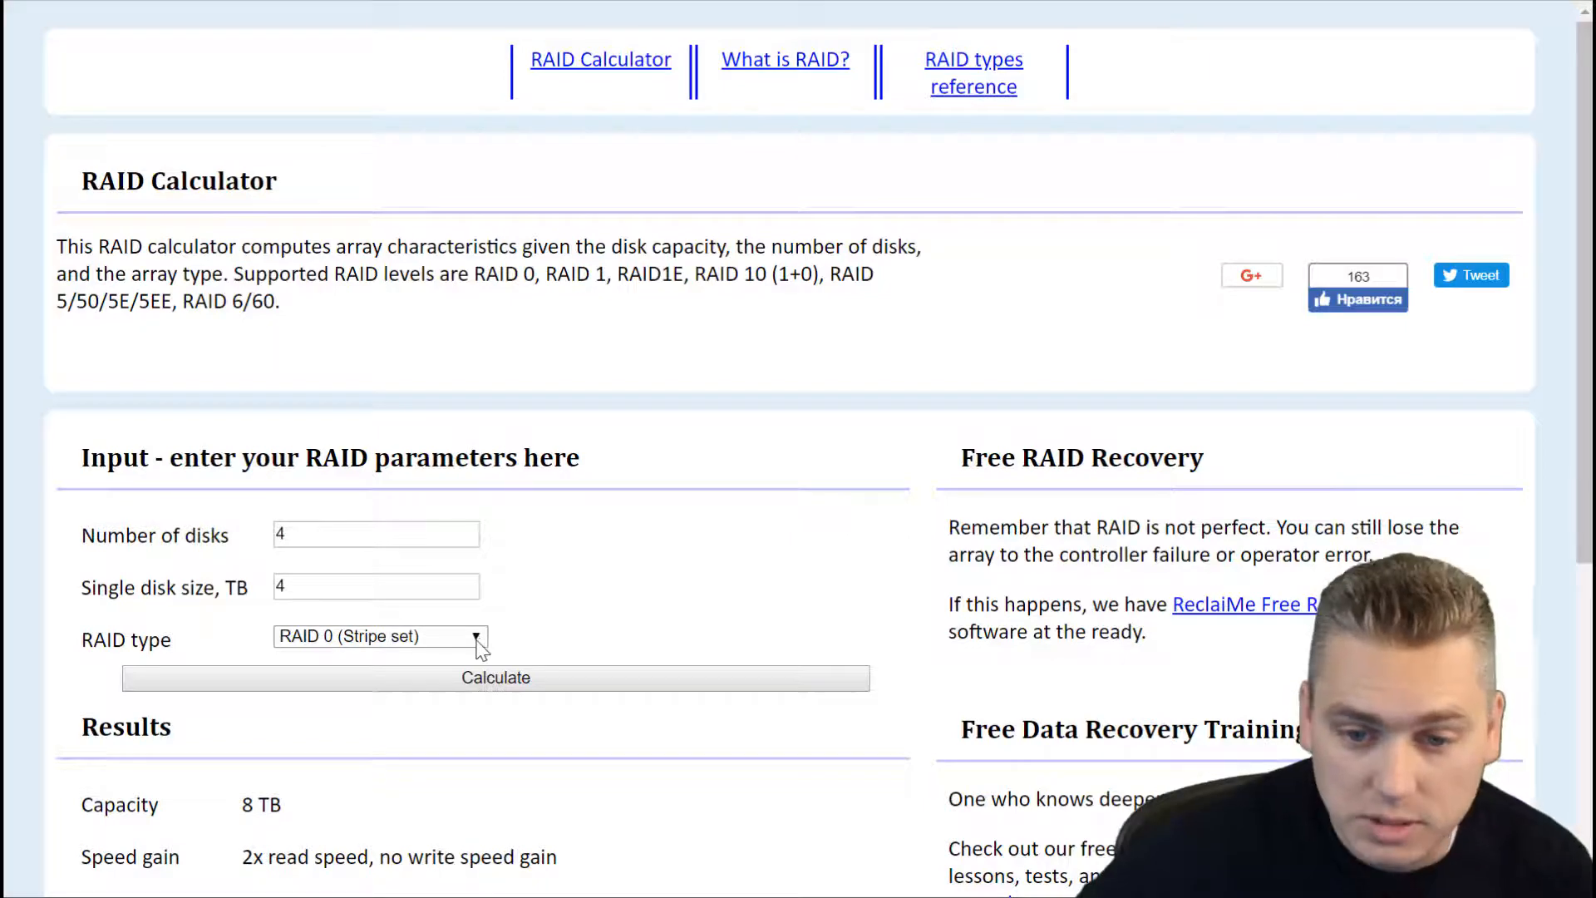
{"action": "scroll", "coordinate": [515, 662], "scroll_direction": "down", "scroll_amount": 4}
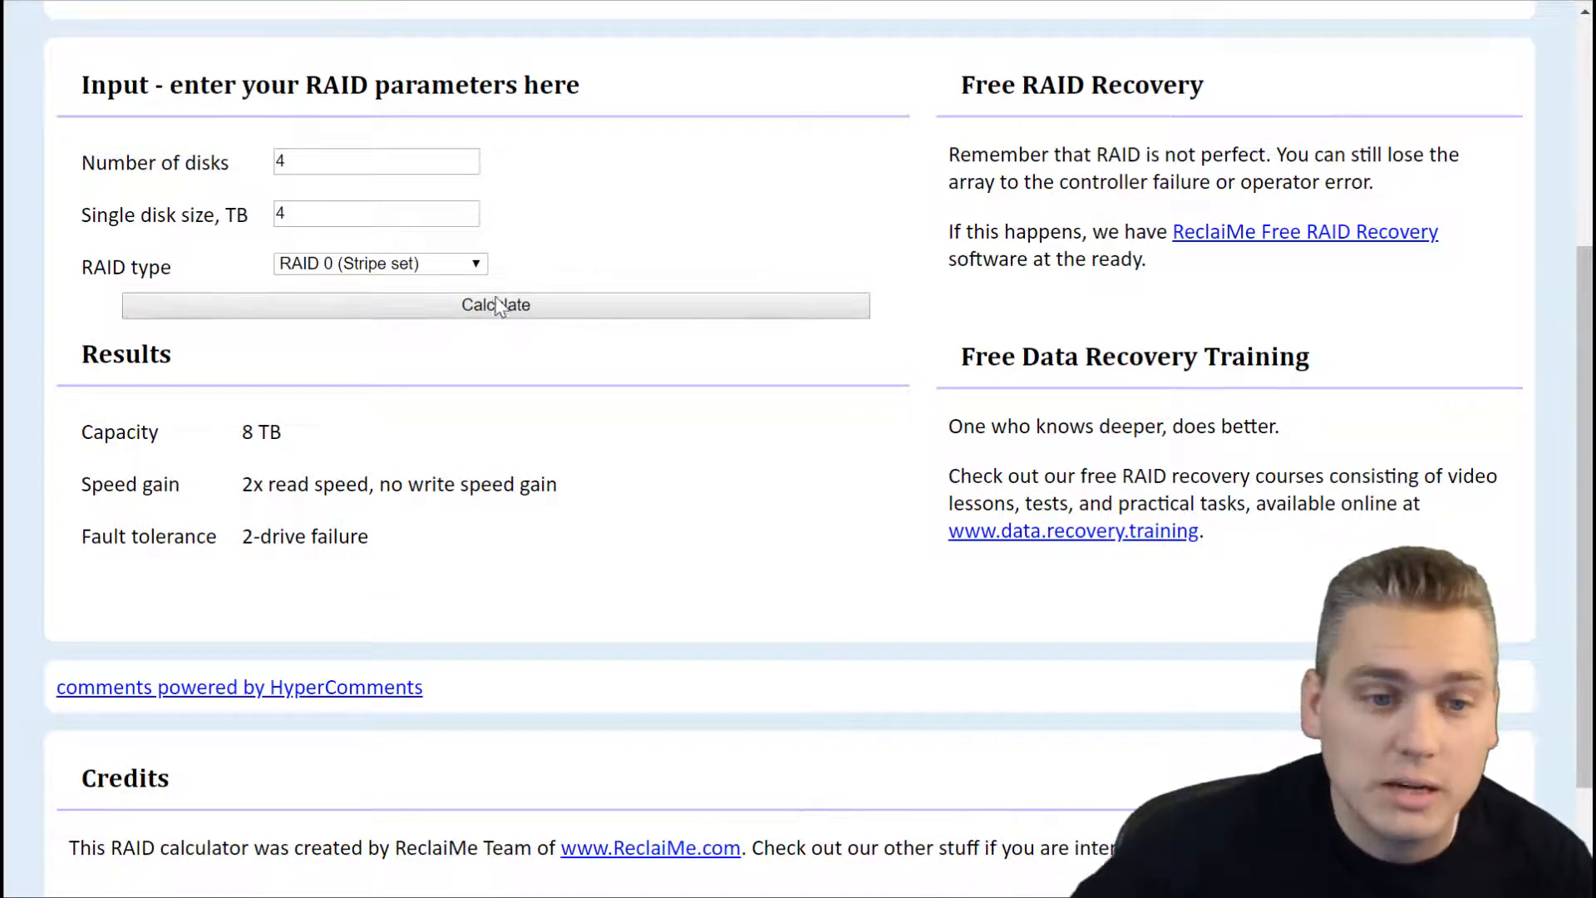
{"action": "left_click", "coordinate": [474, 268]}
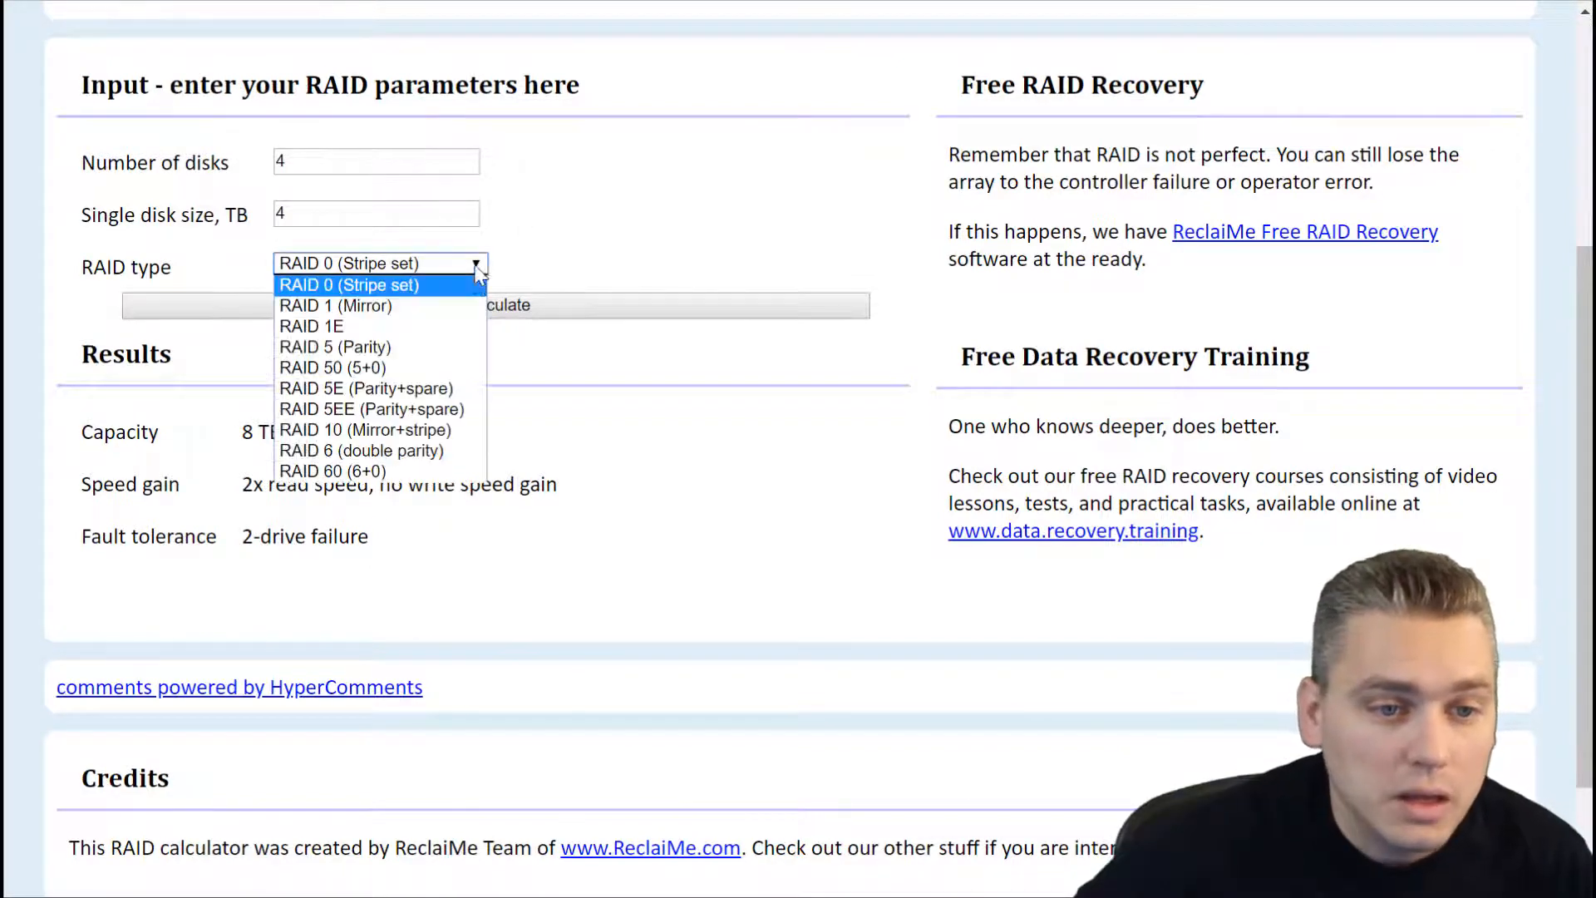
{"action": "left_click", "coordinate": [449, 459]}
{"action": "scroll", "coordinate": [457, 516], "scroll_direction": "up", "scroll_amount": 4}
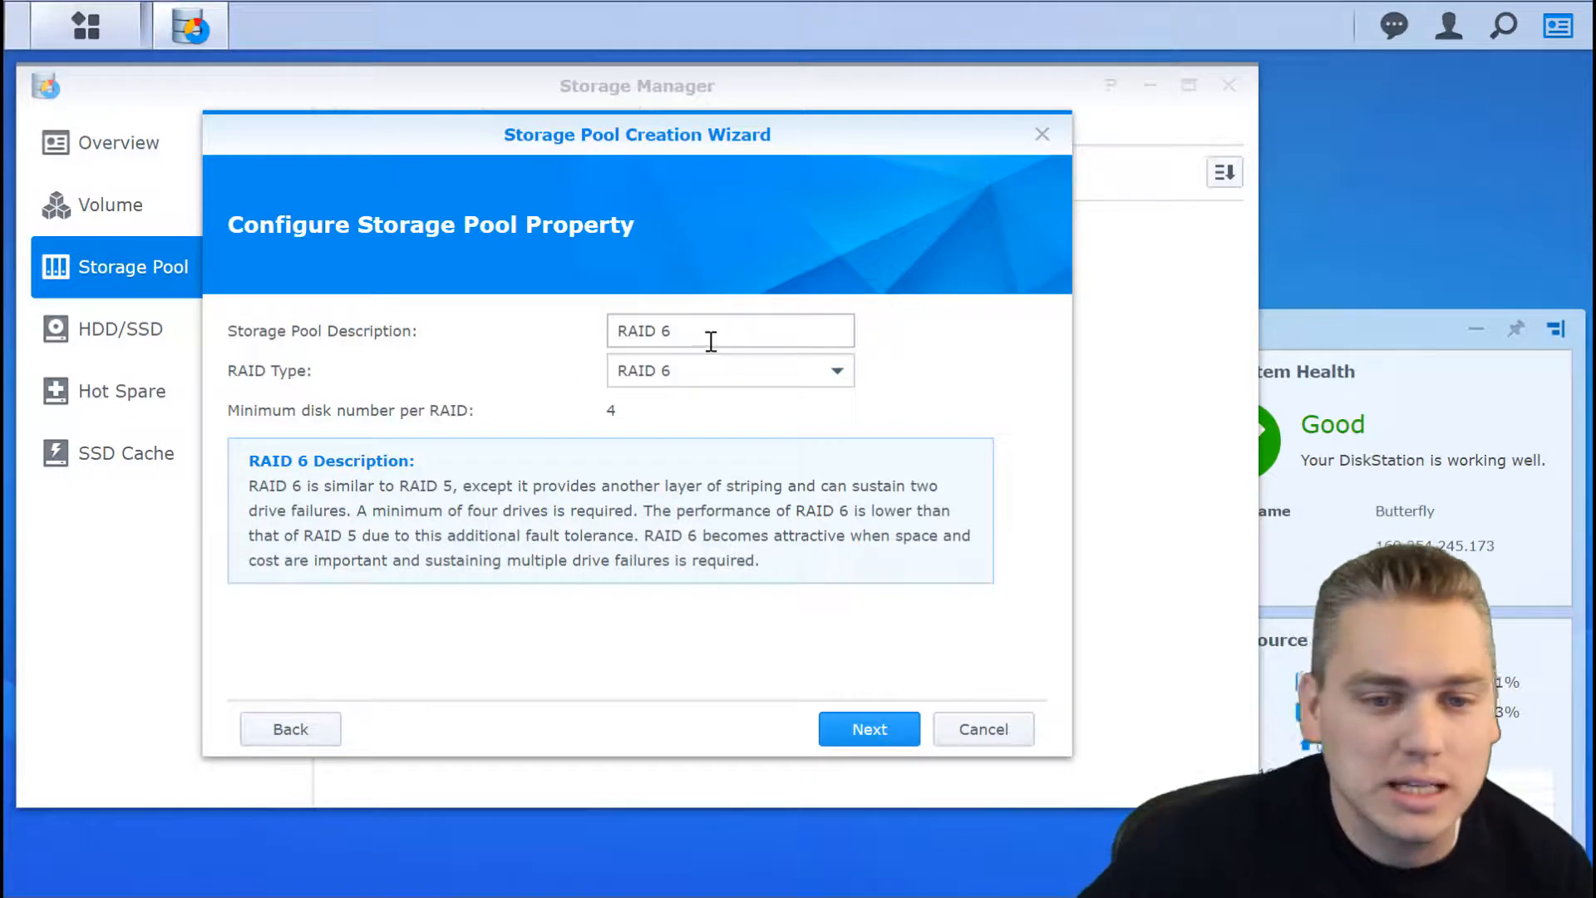
In Synology Storage Manager, create the RAID 6 storage pool from Disks 1 to 4, accept erasing their data, and review the pool's details
{"action": "left_click", "coordinate": [870, 729]}
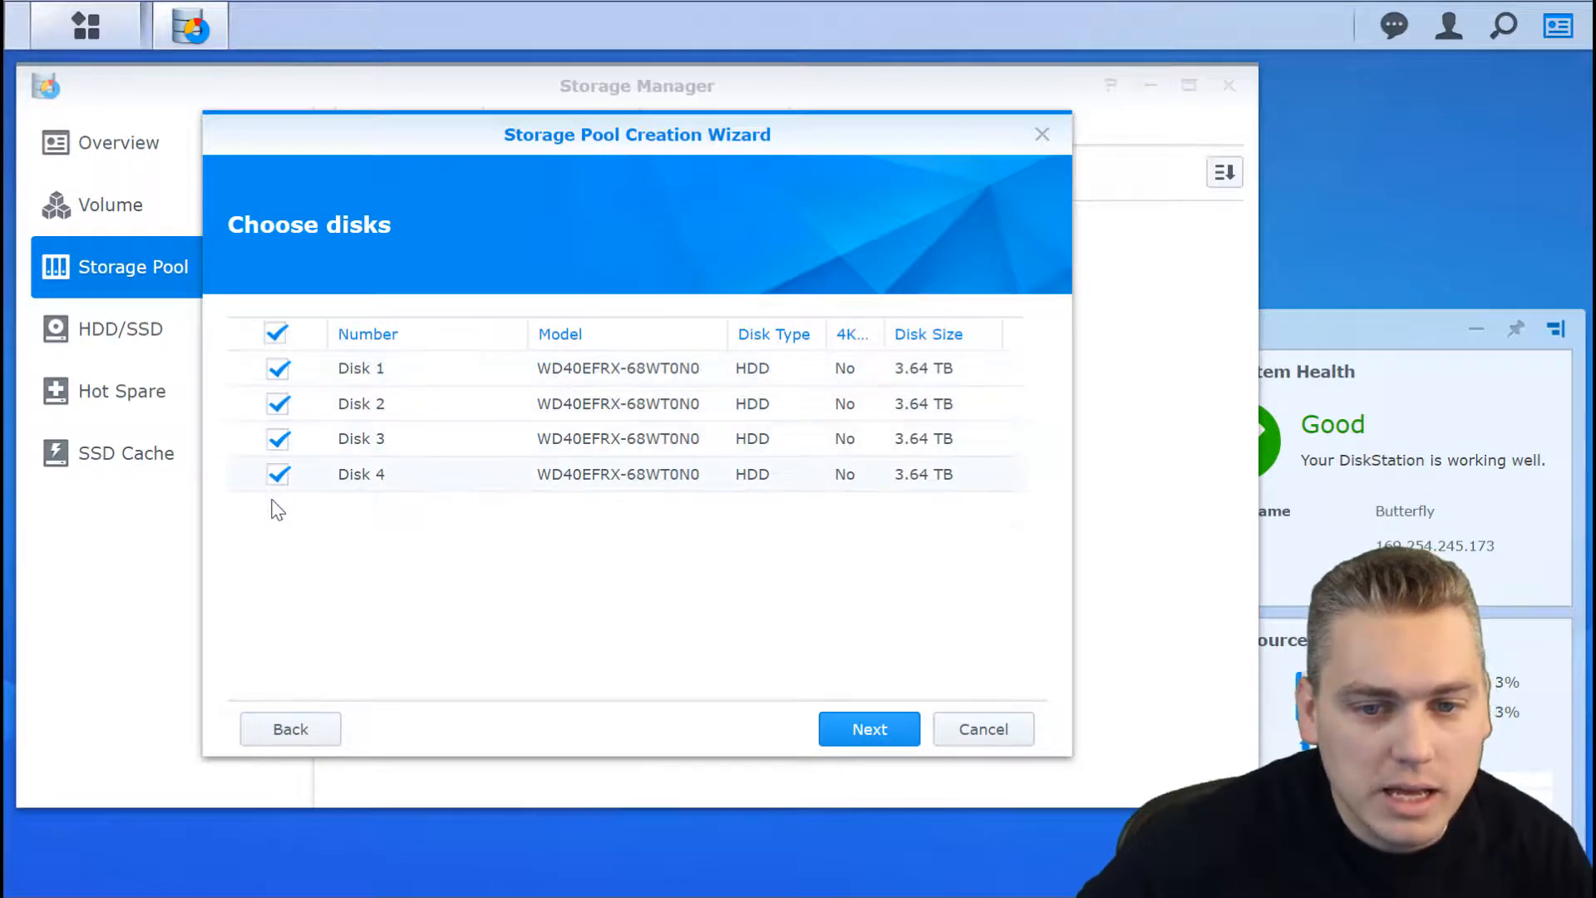
{"action": "left_click", "coordinate": [883, 735]}
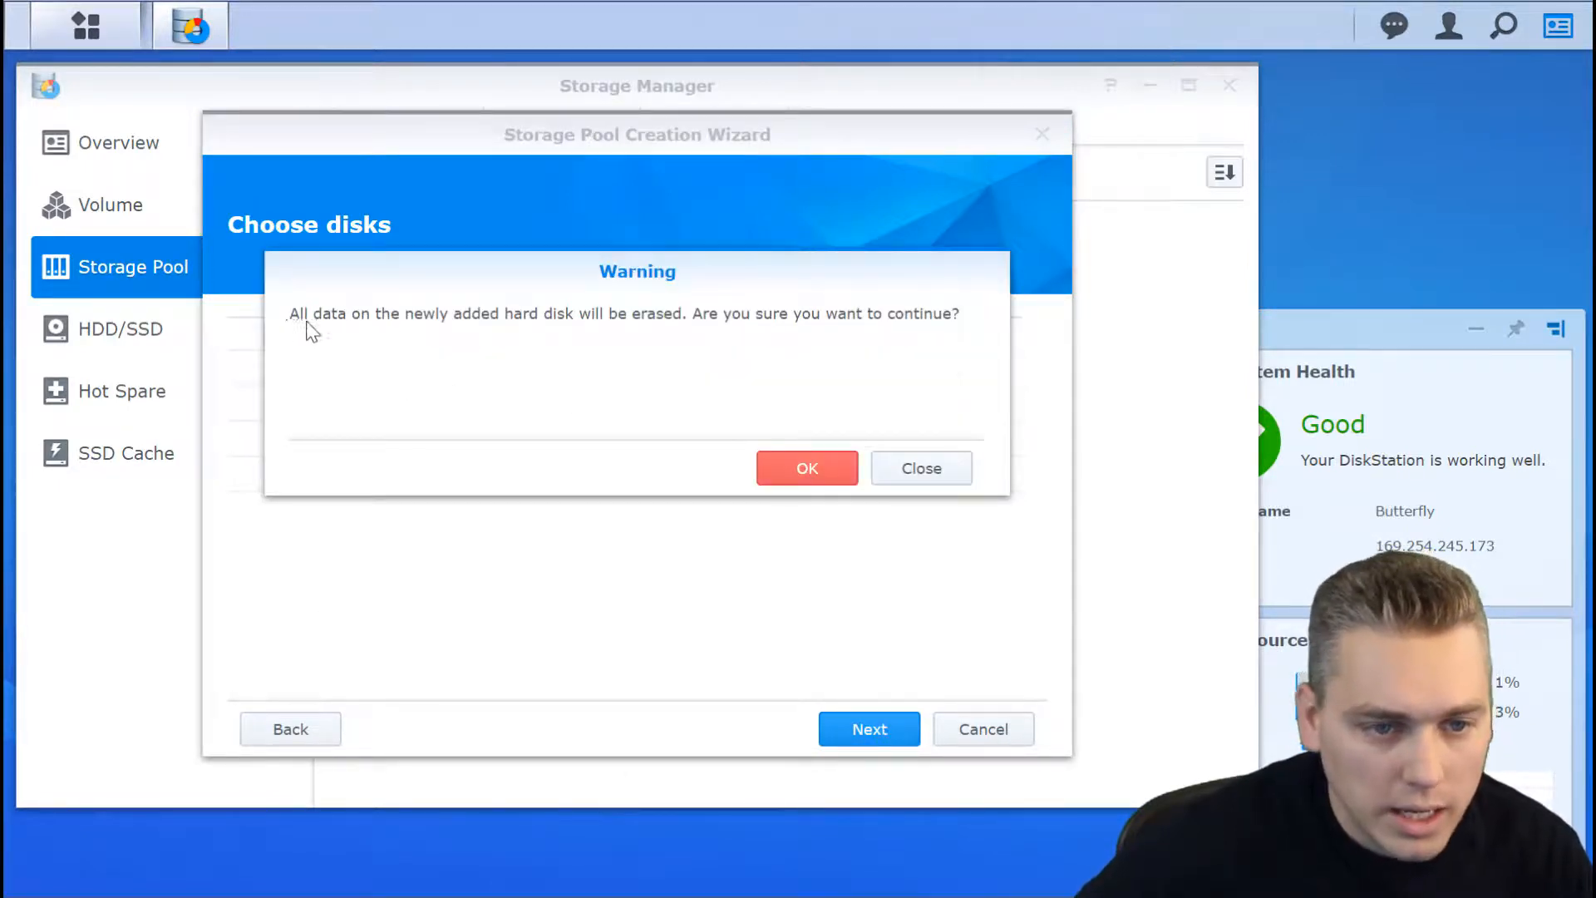
{"action": "left_click", "coordinate": [798, 471]}
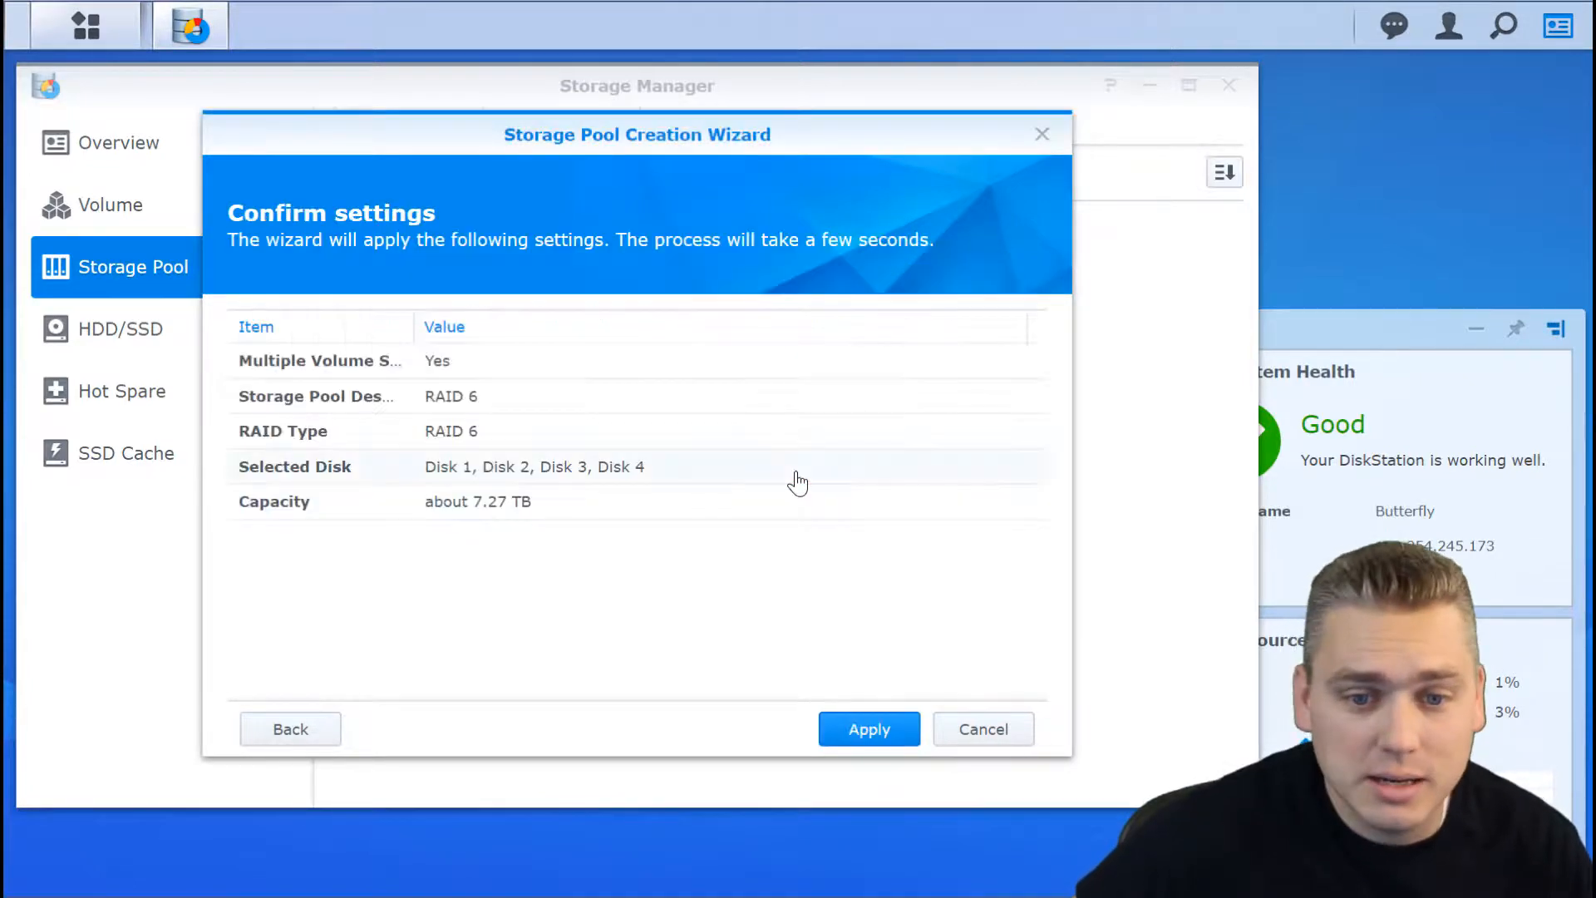
{"action": "left_click", "coordinate": [845, 735]}
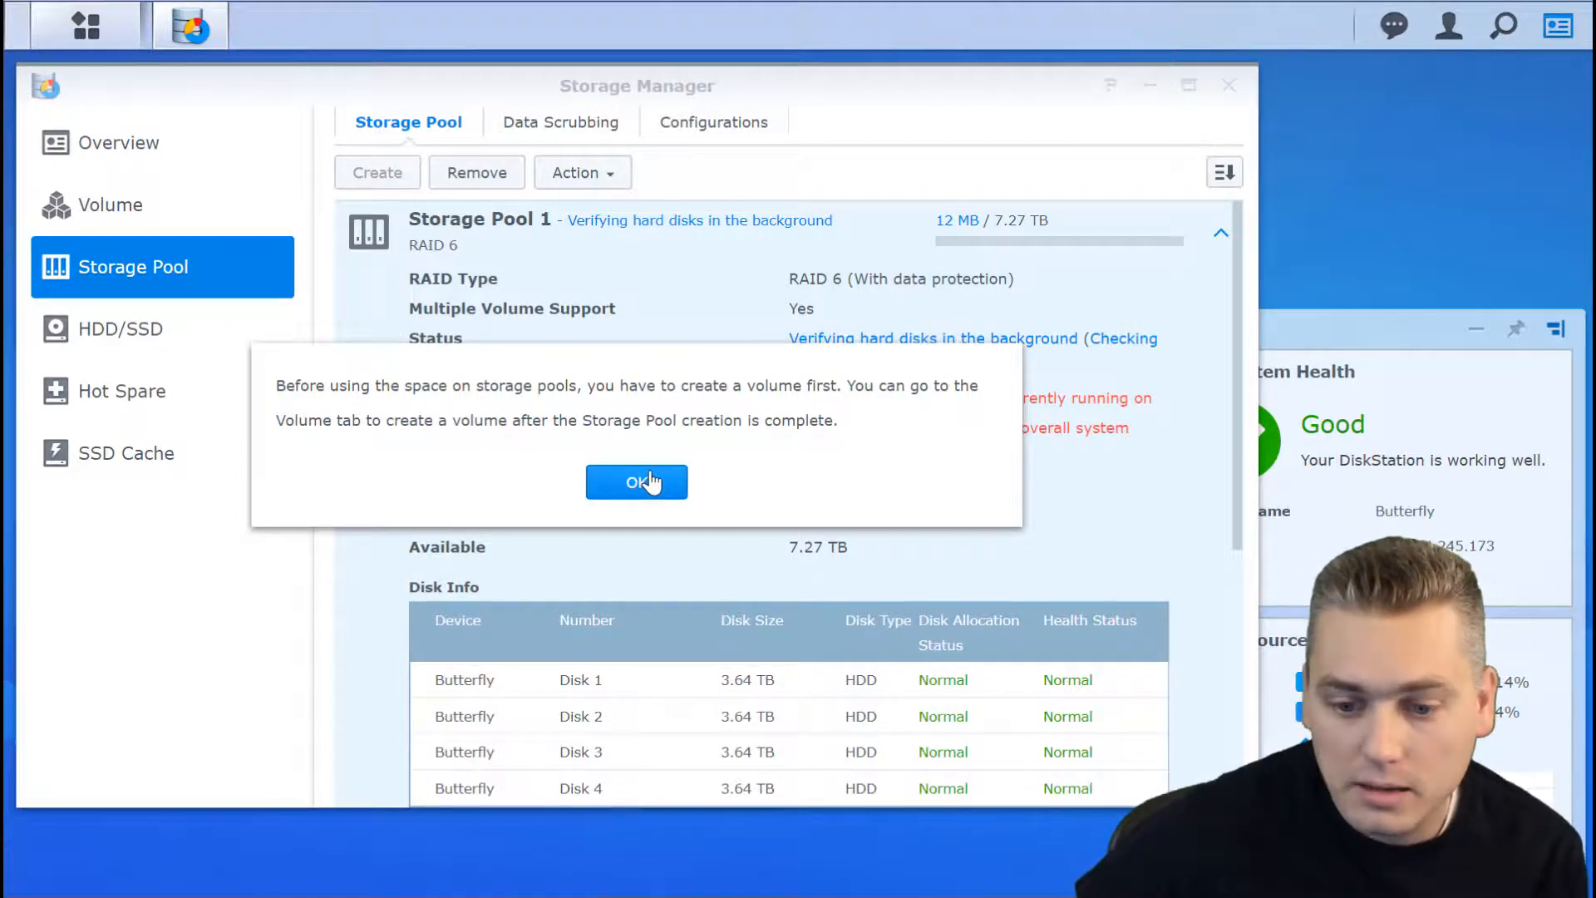
{"action": "left_click", "coordinate": [639, 484]}
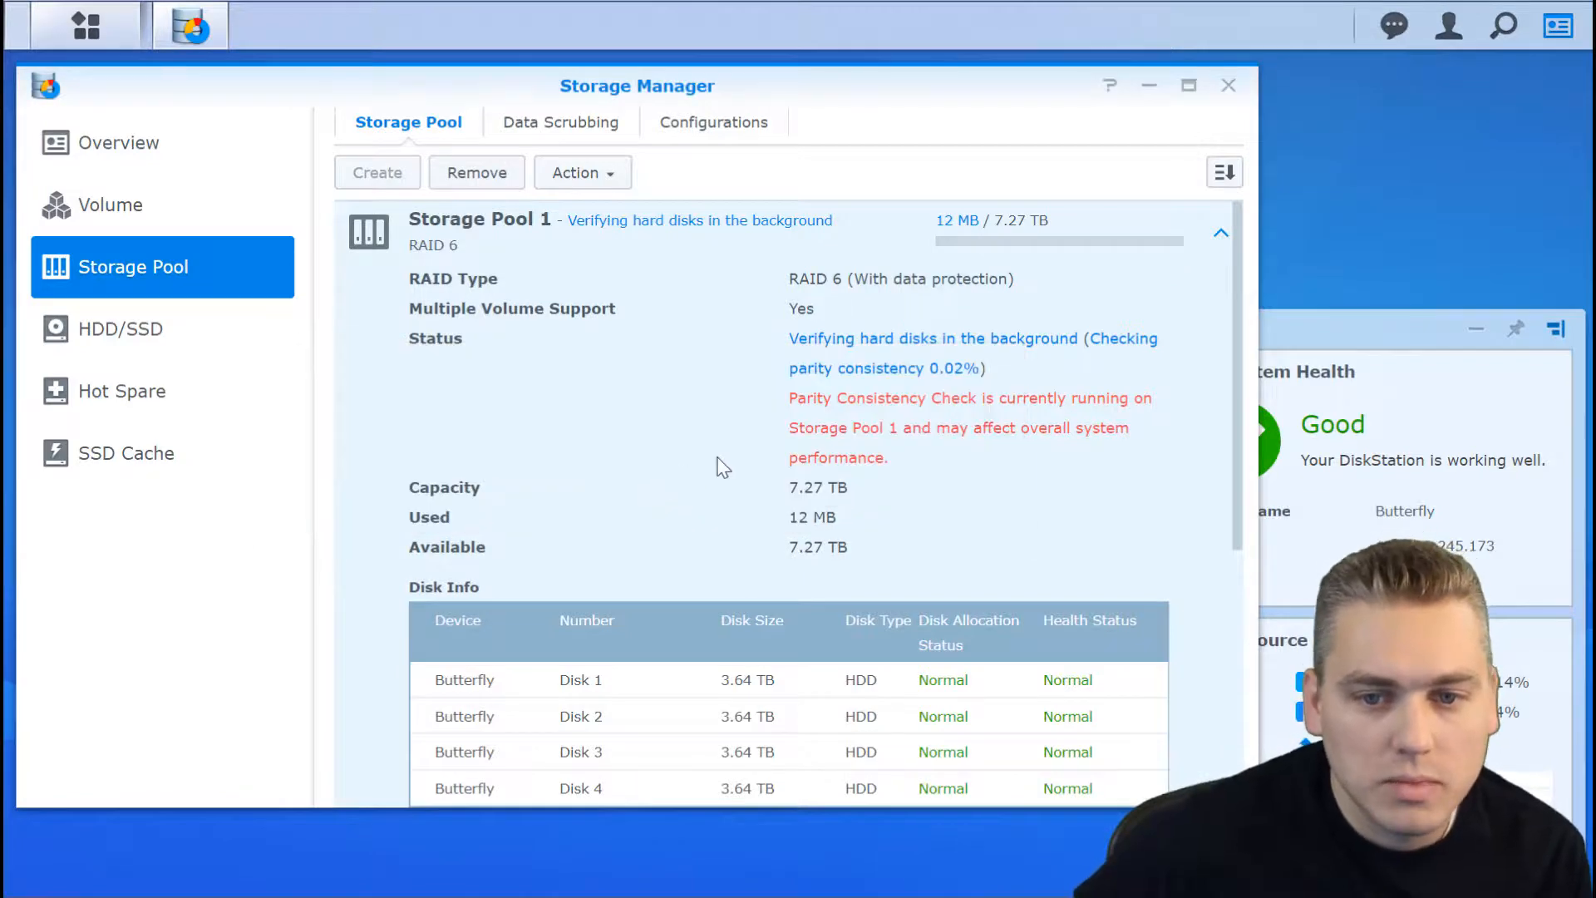
{"action": "scroll", "coordinate": [717, 456], "scroll_direction": "down", "scroll_amount": 5}
{"action": "scroll", "coordinate": [717, 457], "scroll_direction": "up", "scroll_amount": 5}
Start creating a volume in Custom mode on the existing Storage Pool 1
{"action": "left_click", "coordinate": [94, 205]}
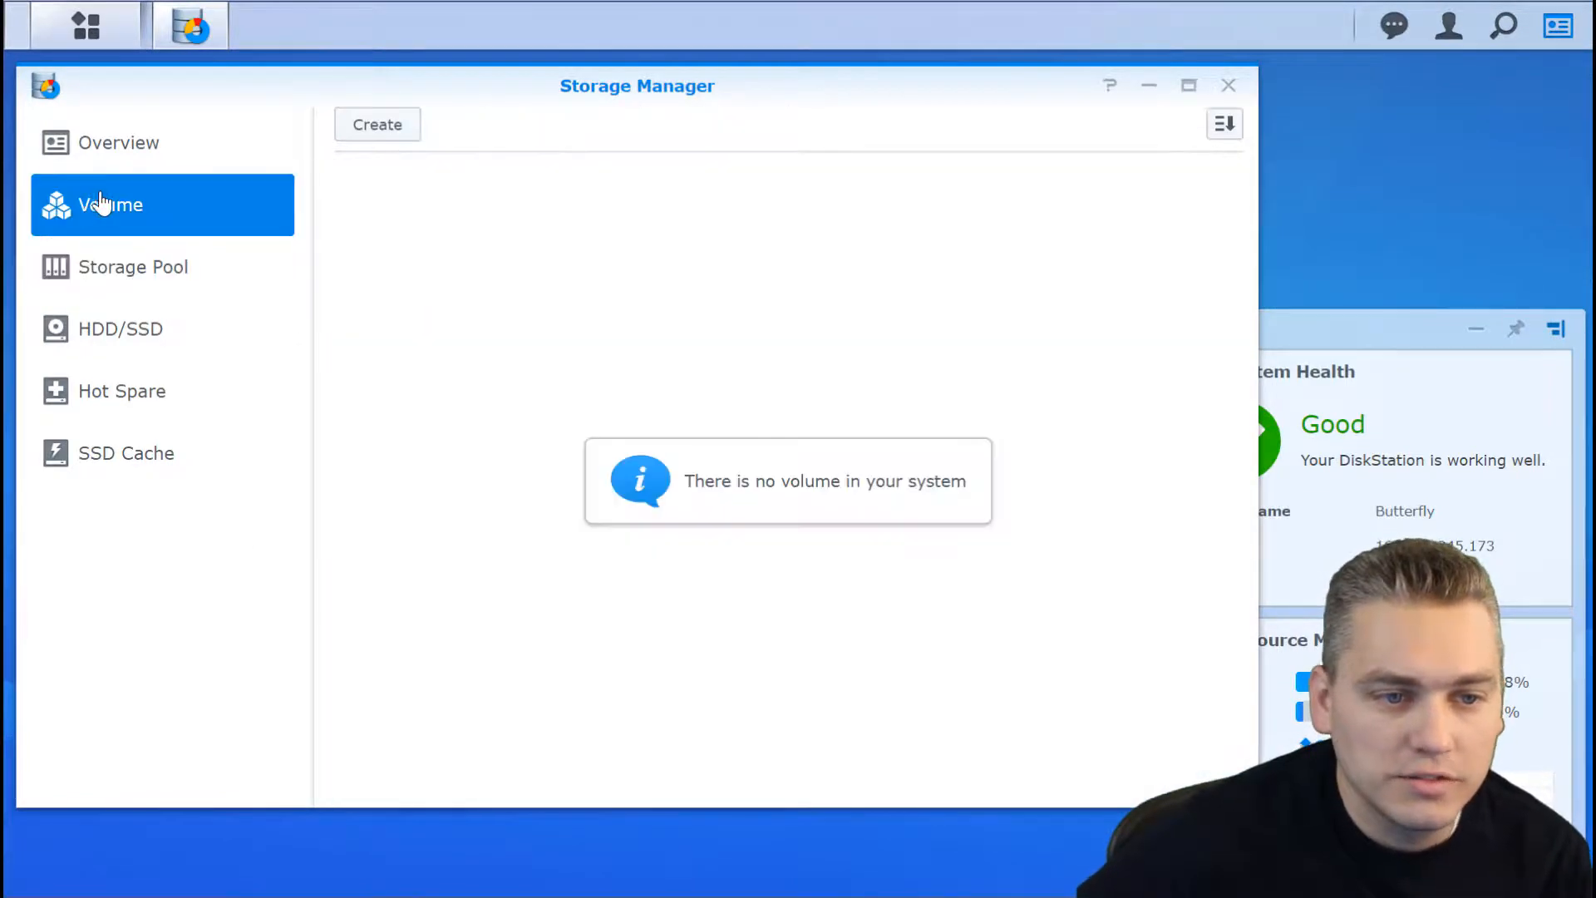
{"action": "left_click", "coordinate": [379, 127]}
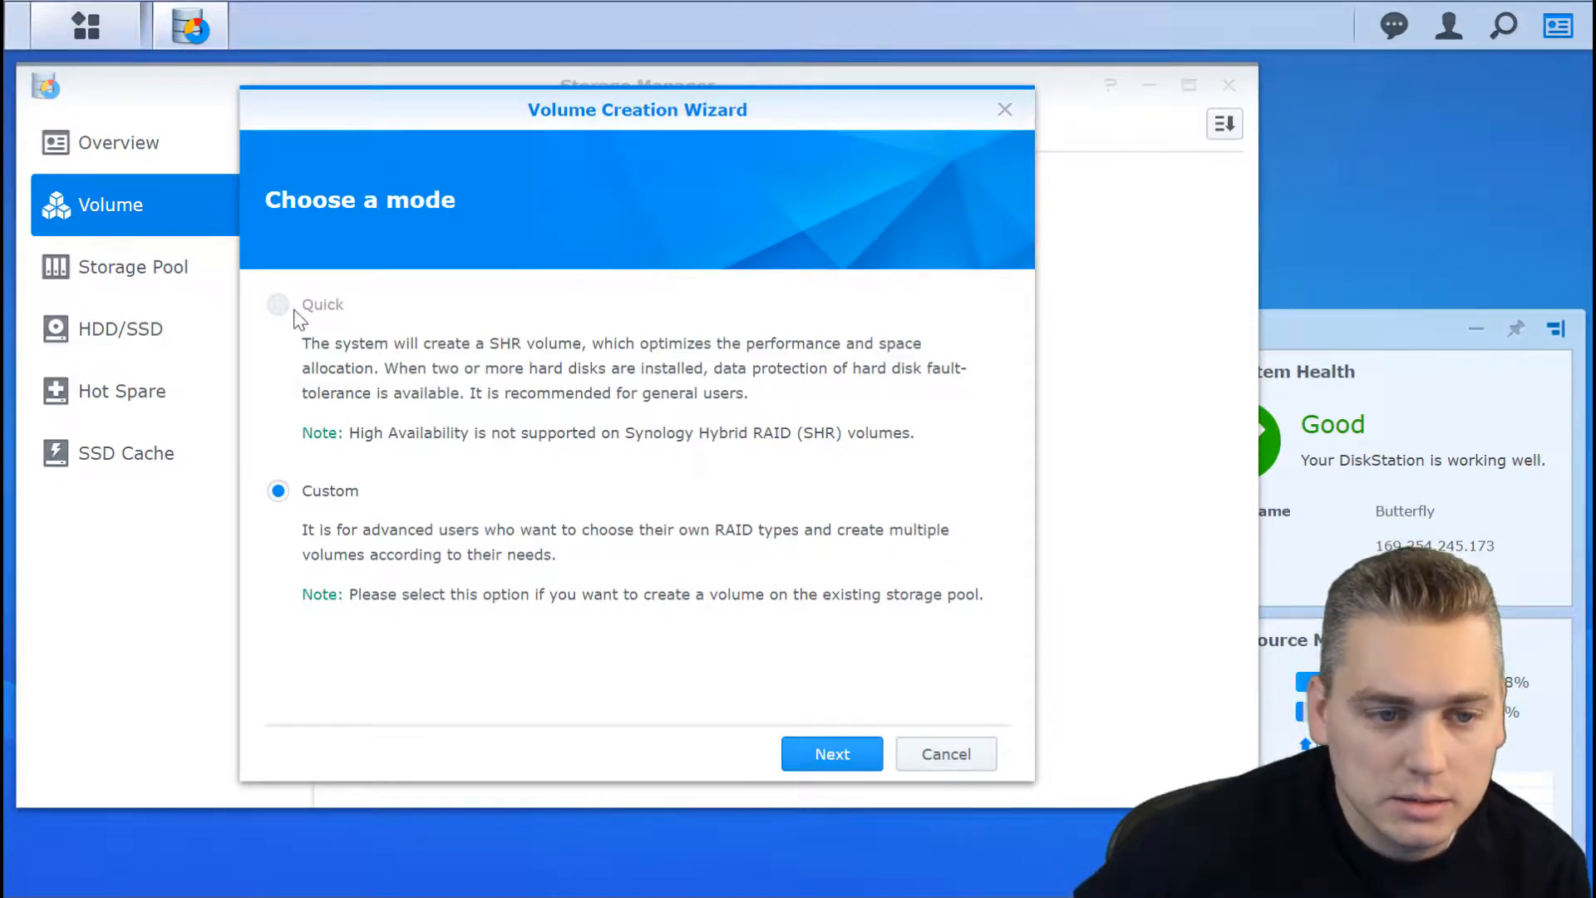
{"action": "left_click", "coordinate": [829, 763]}
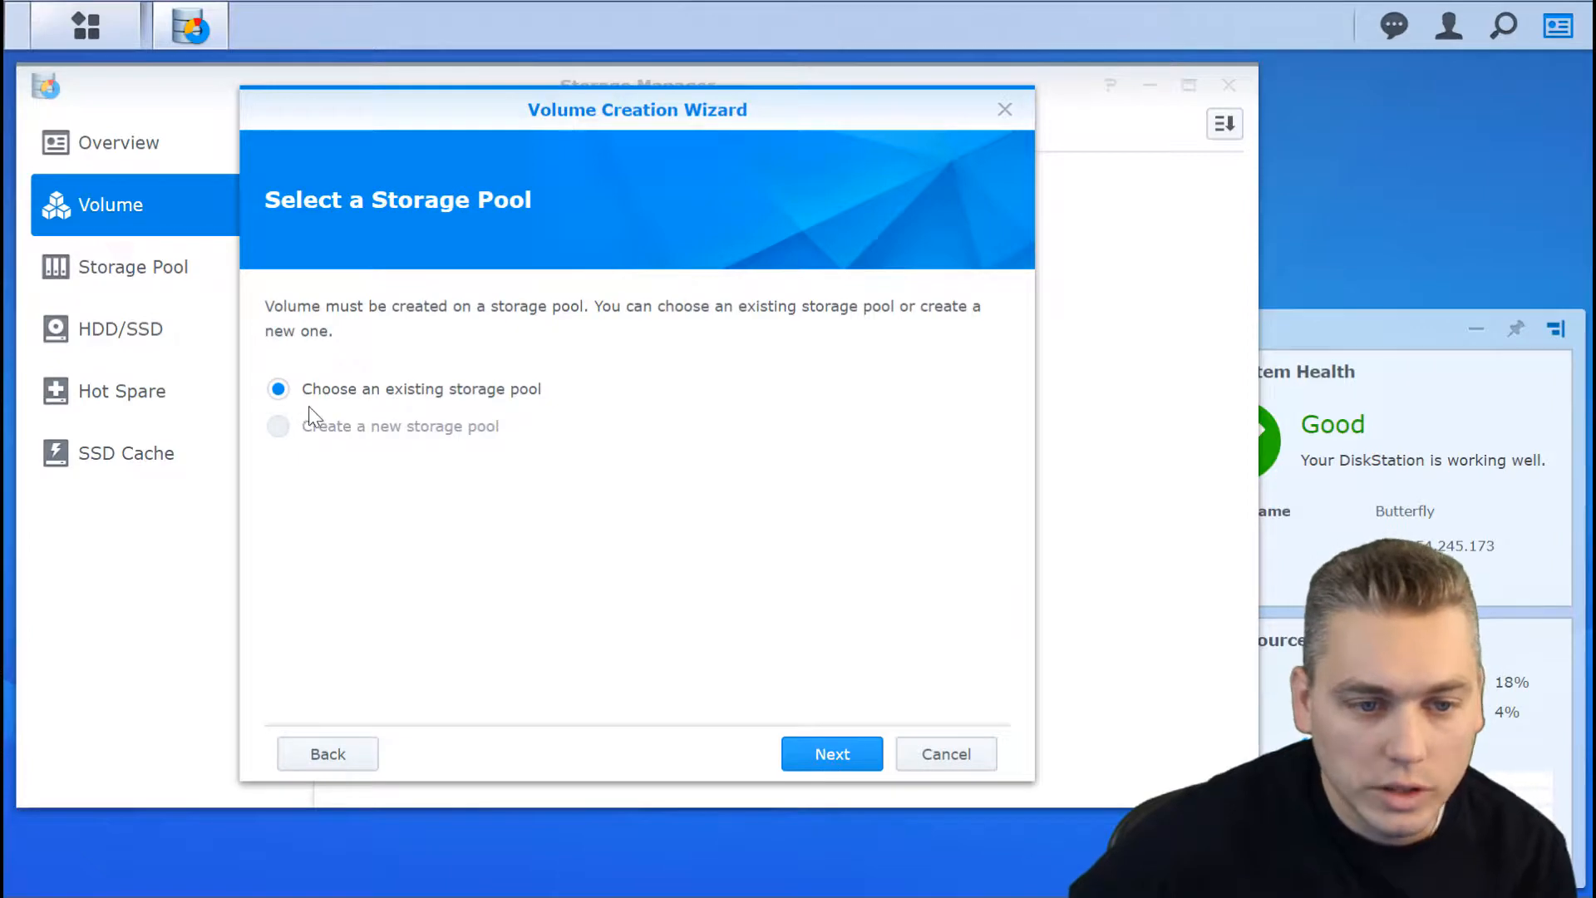
{"action": "left_click", "coordinate": [826, 756]}
{"action": "left_click", "coordinate": [643, 308]}
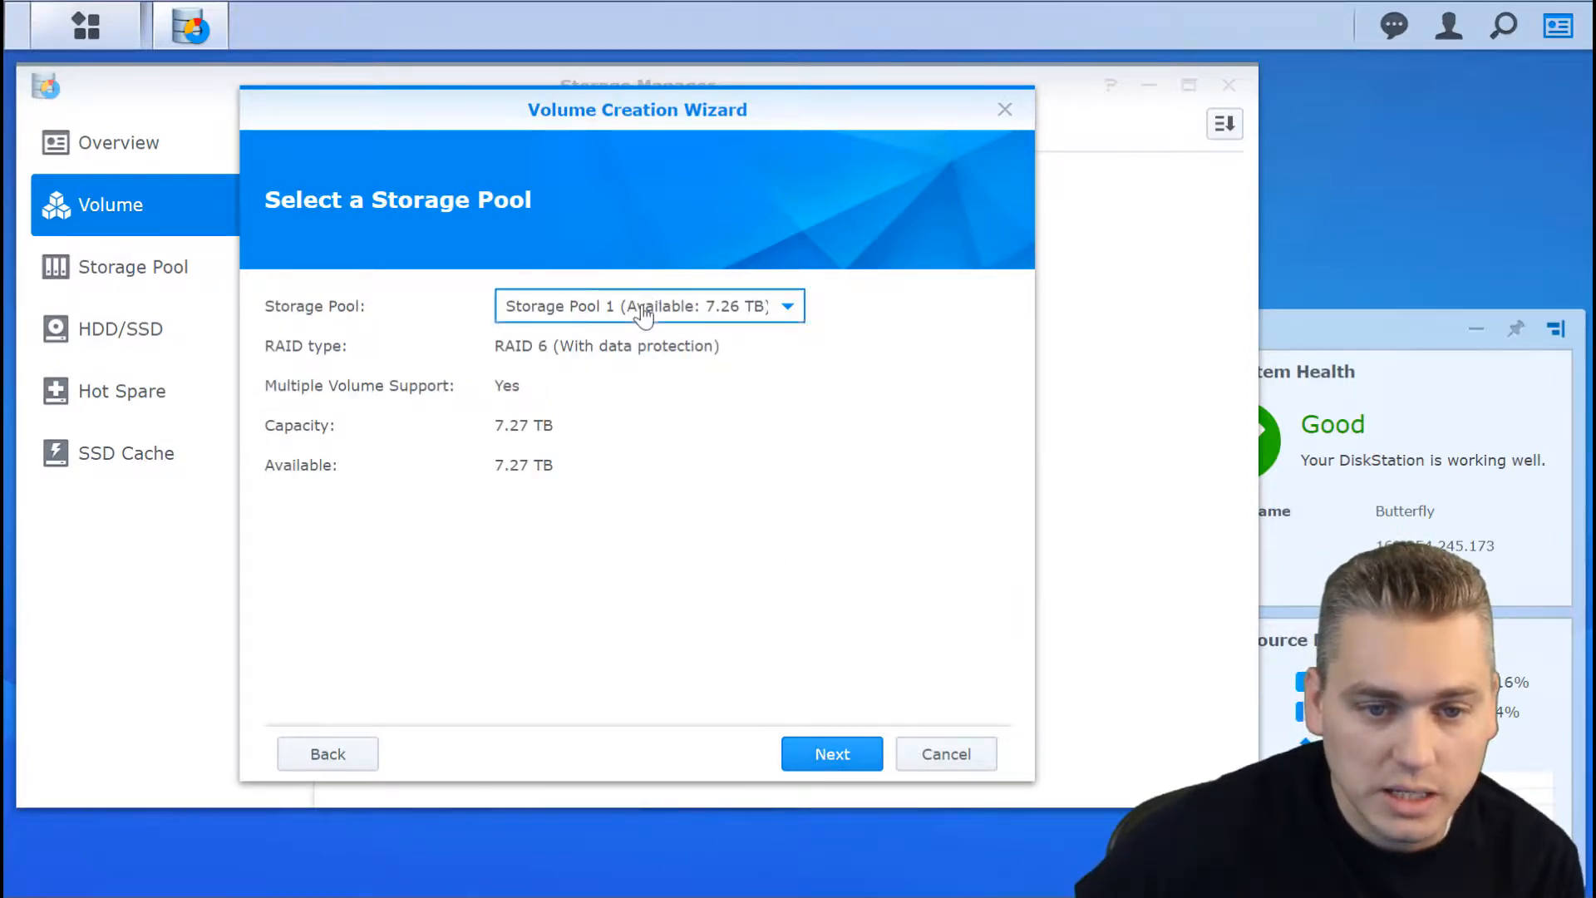
{"action": "left_click", "coordinate": [634, 346]}
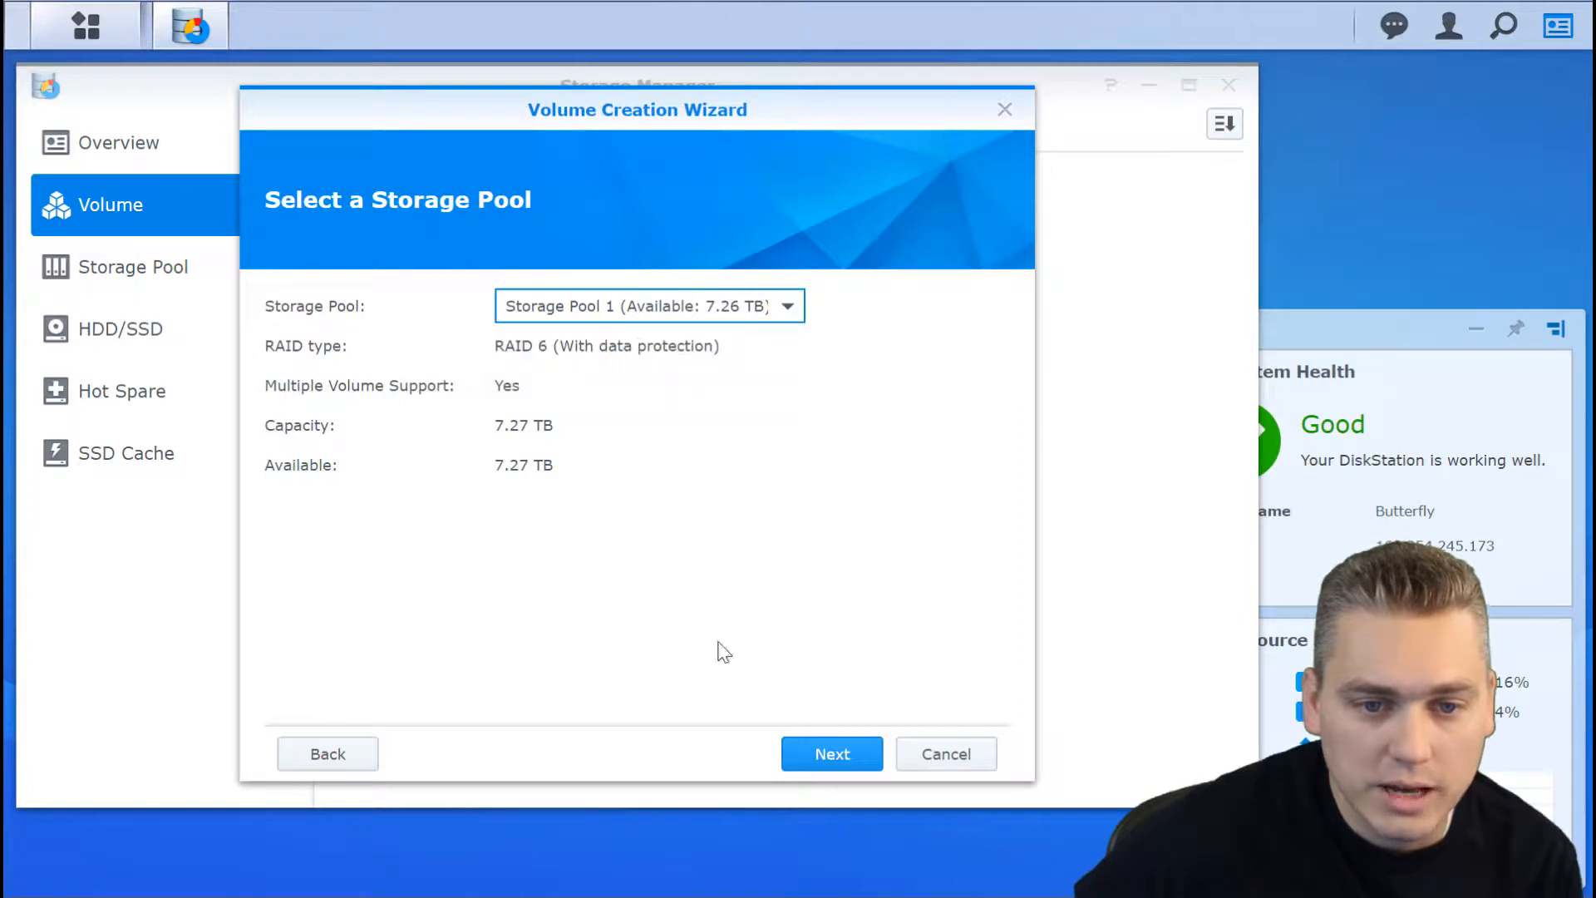
{"action": "left_click", "coordinate": [832, 757]}
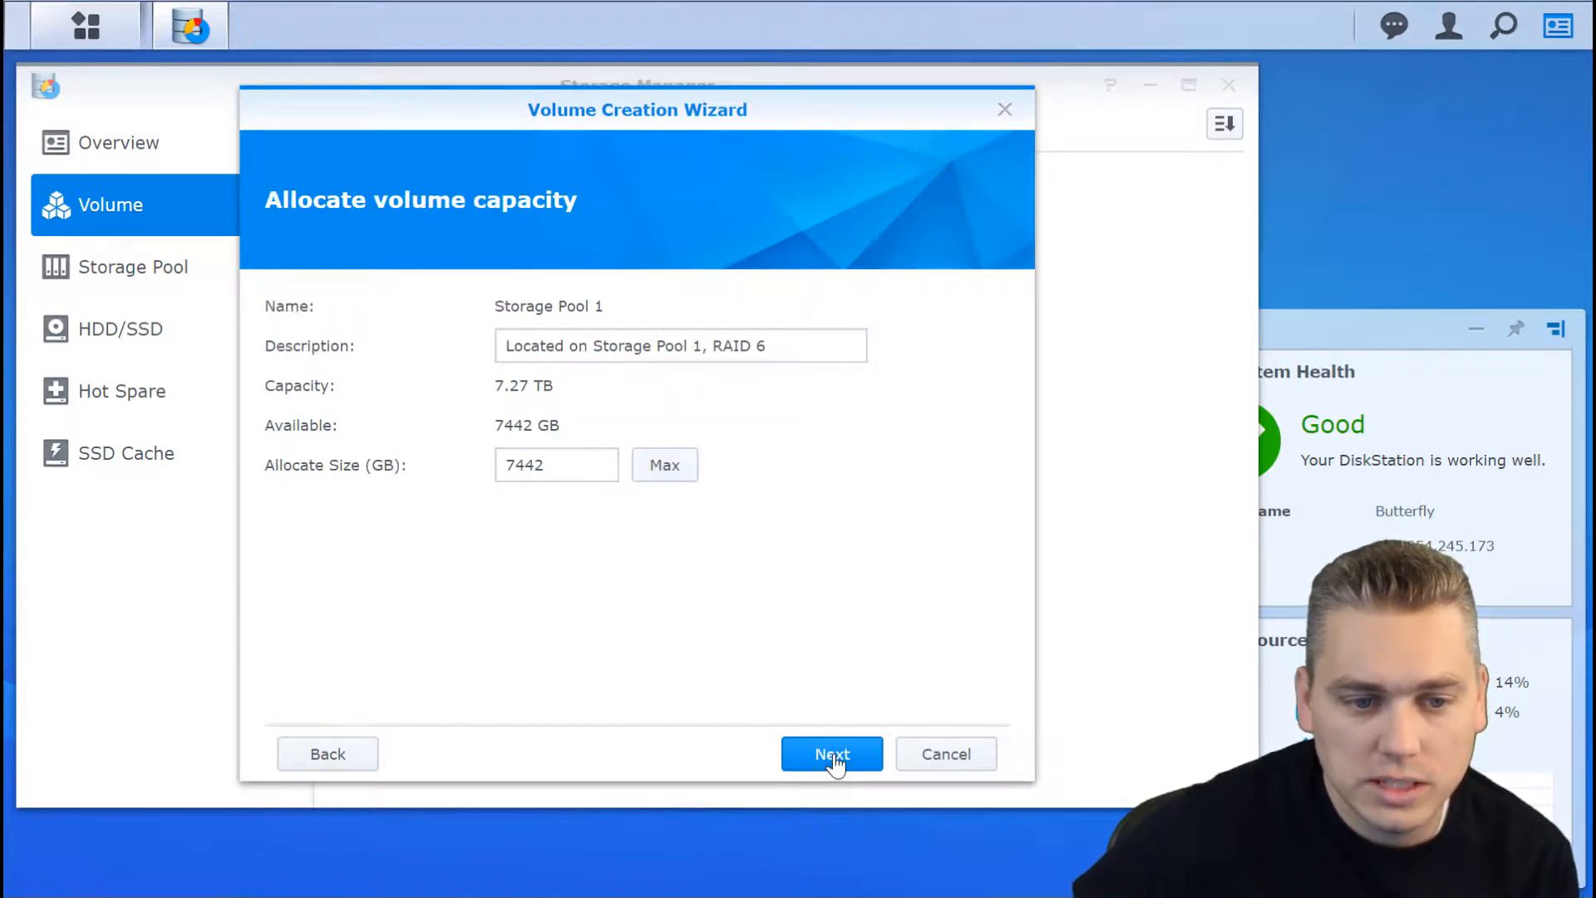
Allocate 7442 GB to the volume, keep Btrfs as its file system, and apply the settings
{"action": "left_click", "coordinate": [832, 755]}
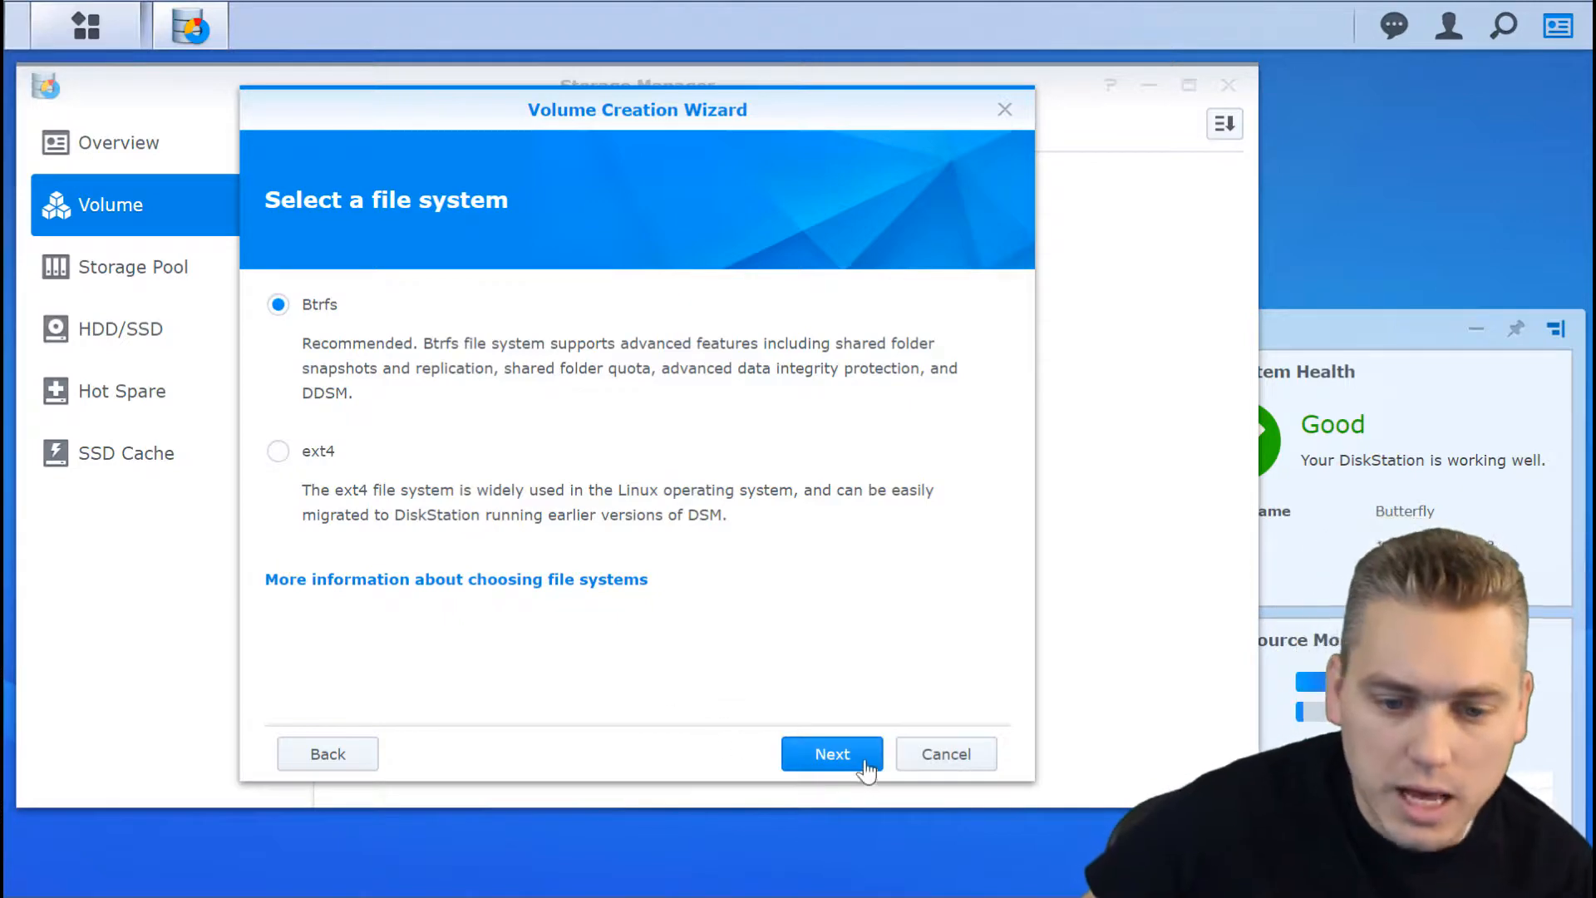
{"action": "left_click", "coordinate": [819, 755]}
{"action": "left_click", "coordinate": [819, 757]}
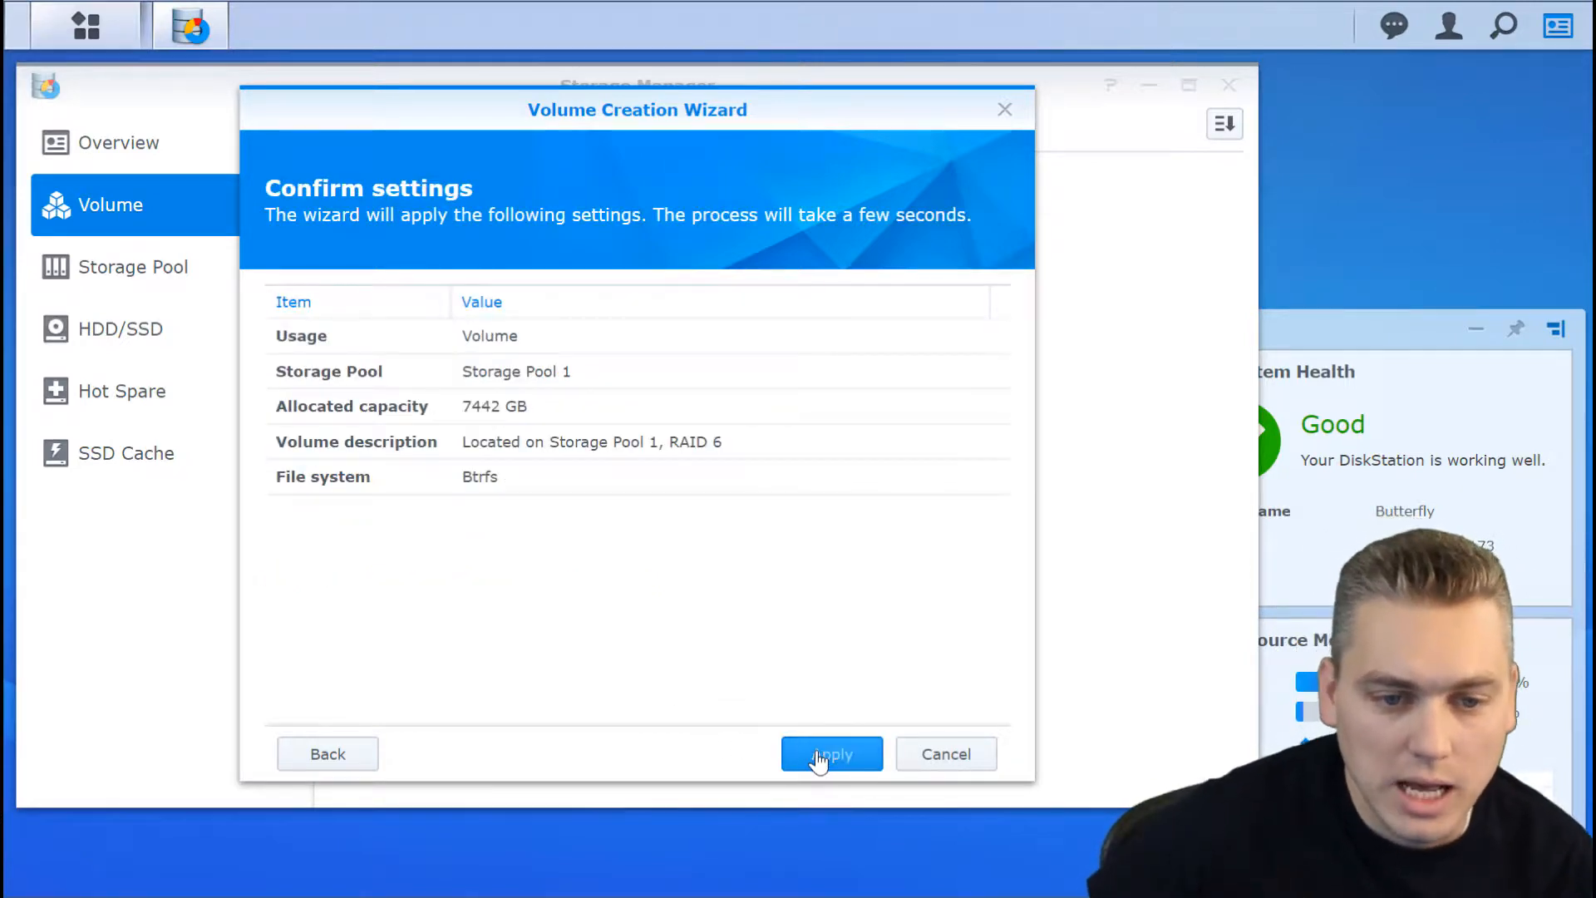